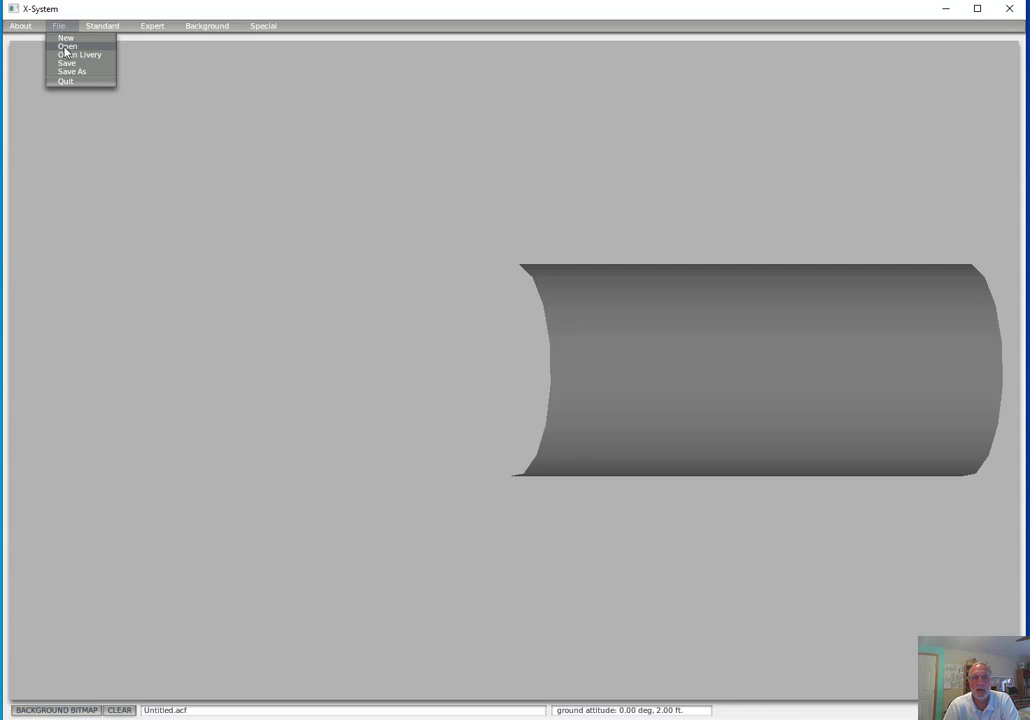
Open AE 514 demo.acf from the Aircraft/Experimental folder and acknowledge the Vne advisory
{"action": "left_click", "coordinate": [66, 47]}
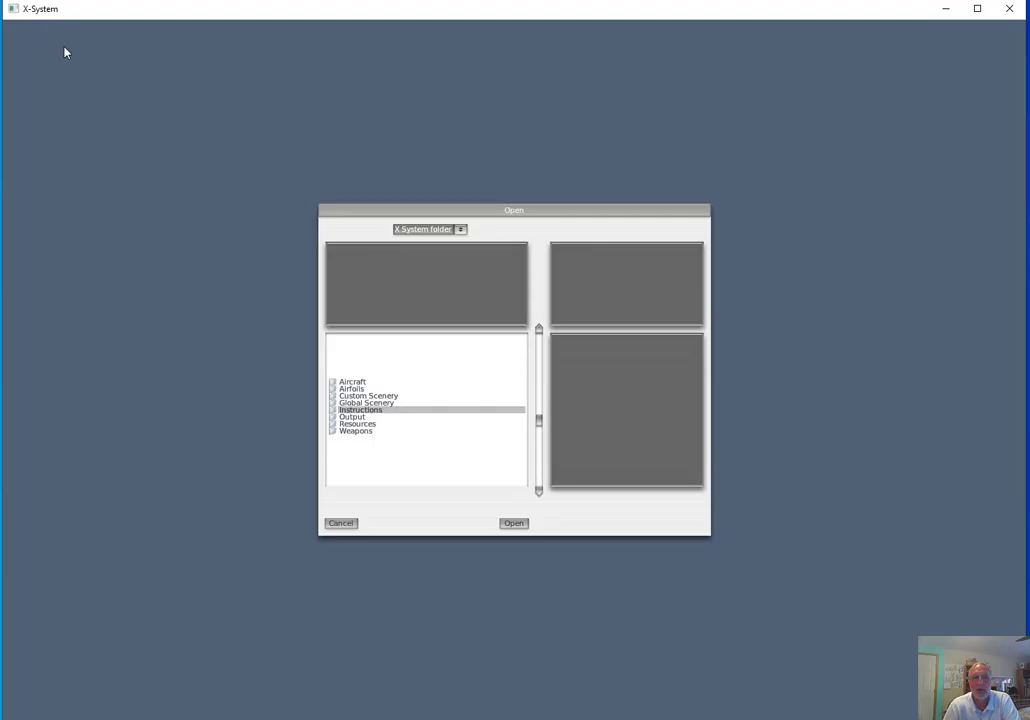
{"action": "double_click", "coordinate": [355, 382]}
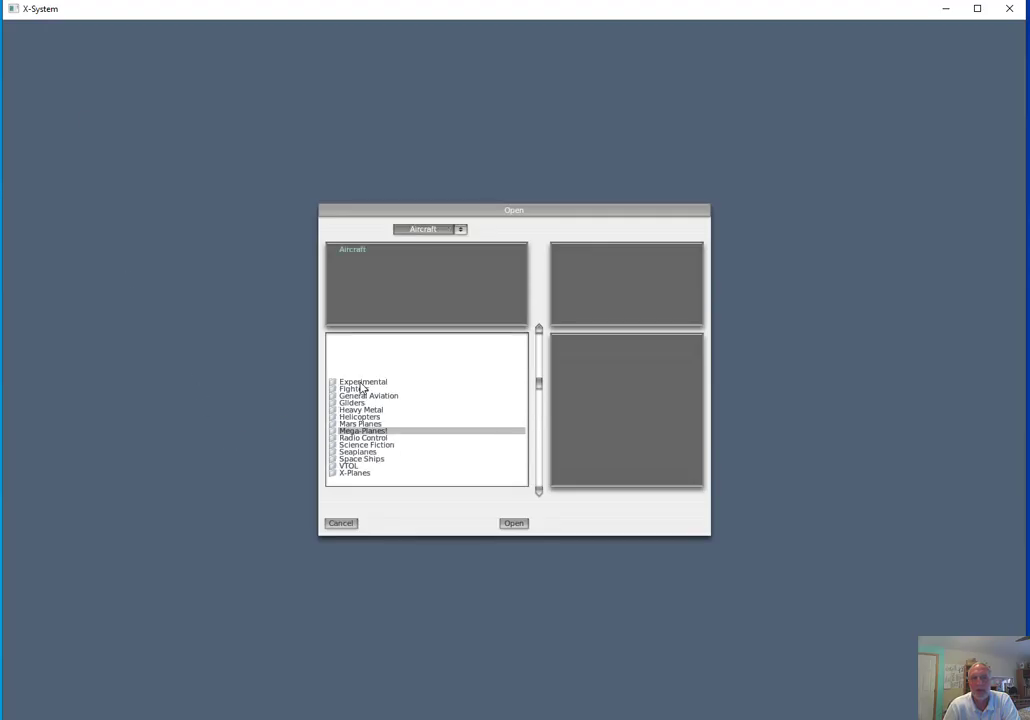
{"action": "double_click", "coordinate": [362, 384]}
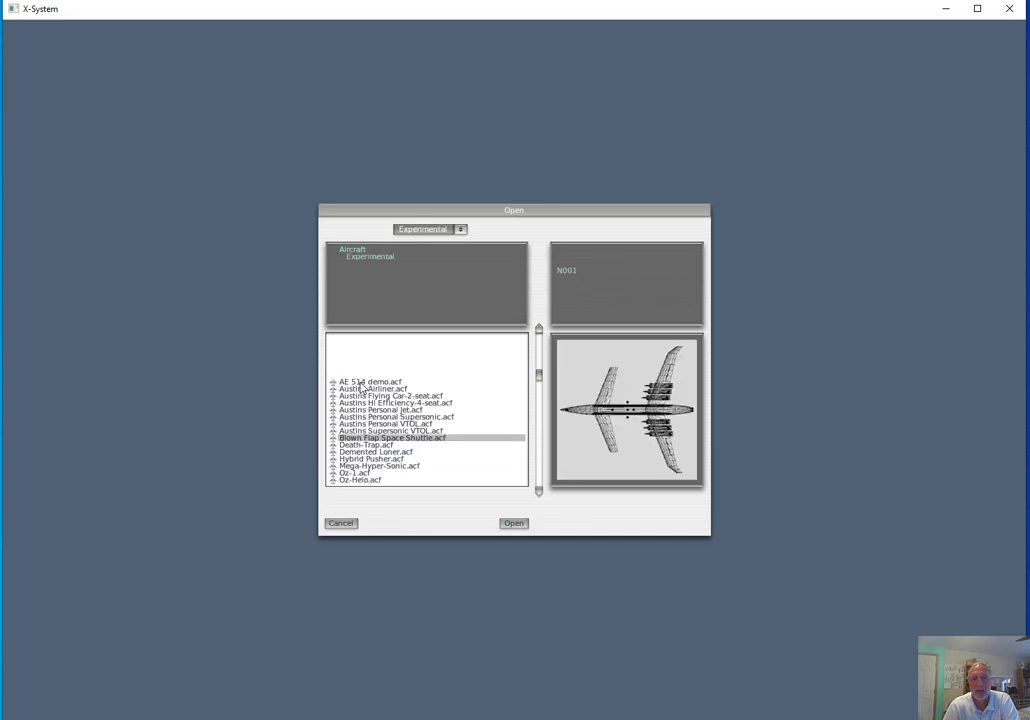
{"action": "left_click", "coordinate": [361, 383]}
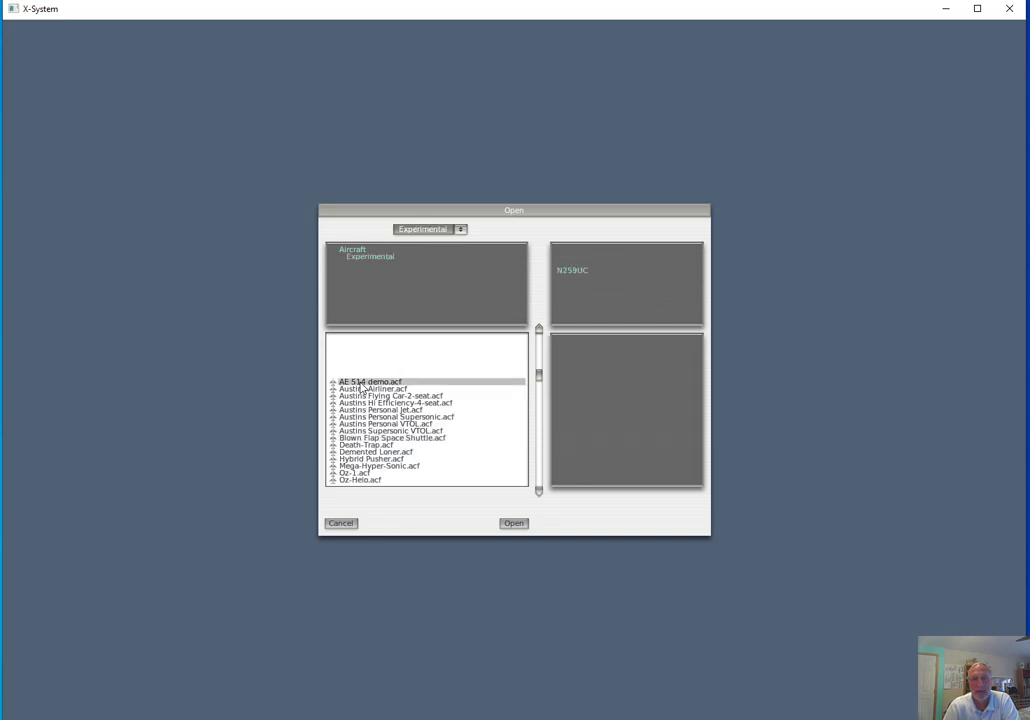
{"action": "left_click", "coordinate": [513, 523]}
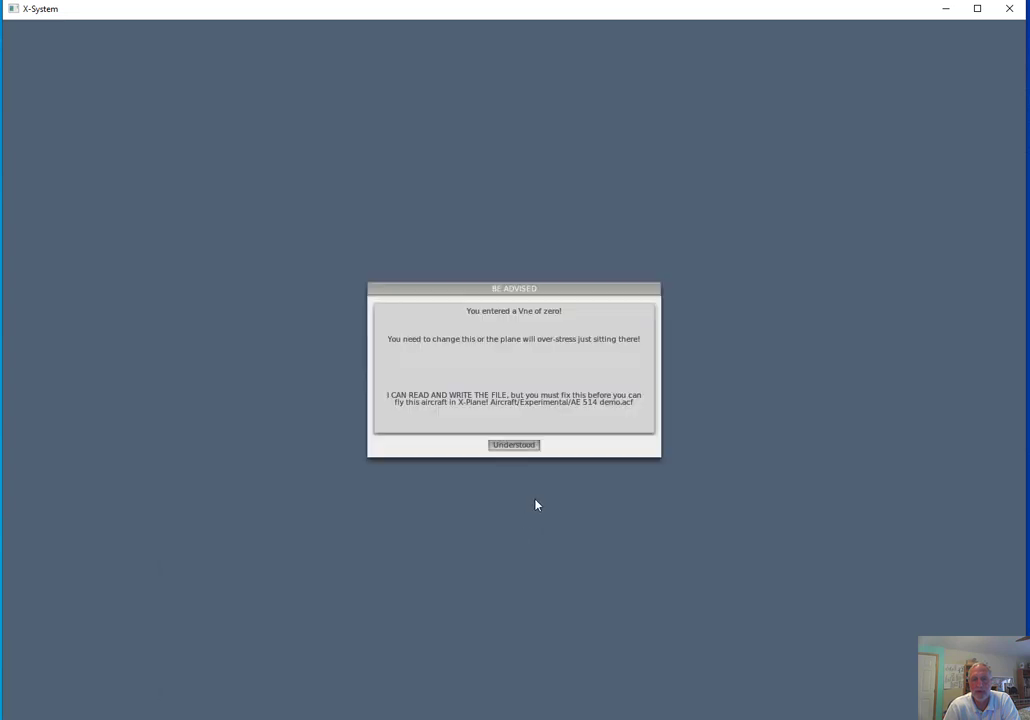
{"action": "left_click", "coordinate": [515, 445]}
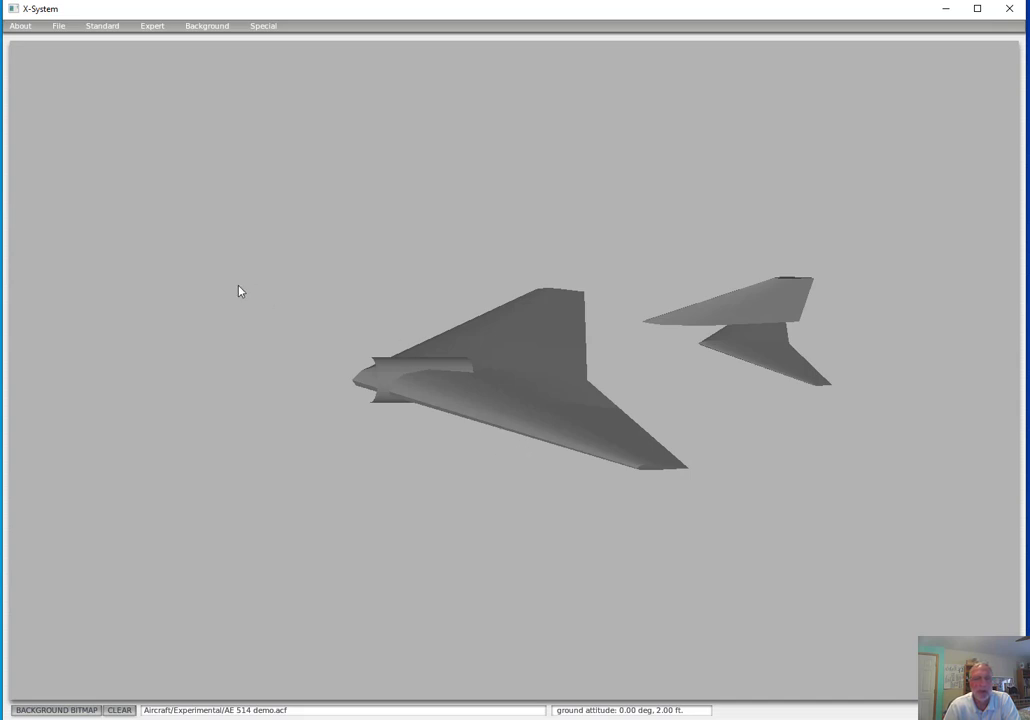
In the expert airfoil settings, assign NACA 65-006 (supersonic).afl from the Airfoils folder as Wing 1's first lo Re foil
{"action": "left_click", "coordinate": [151, 27]}
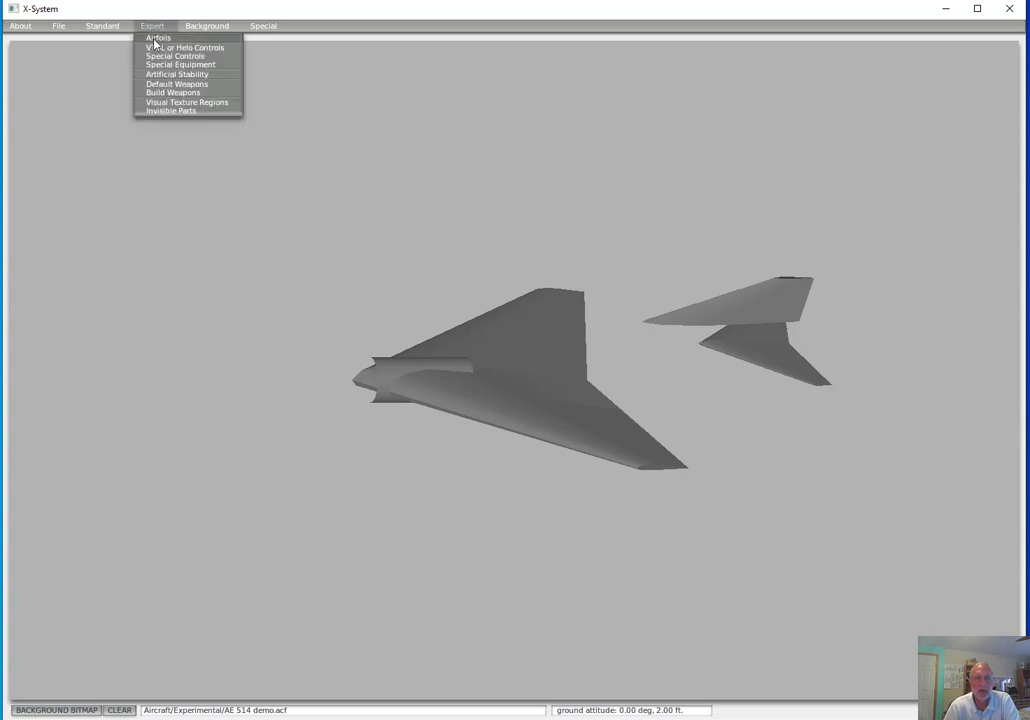
{"action": "left_click", "coordinate": [157, 38]}
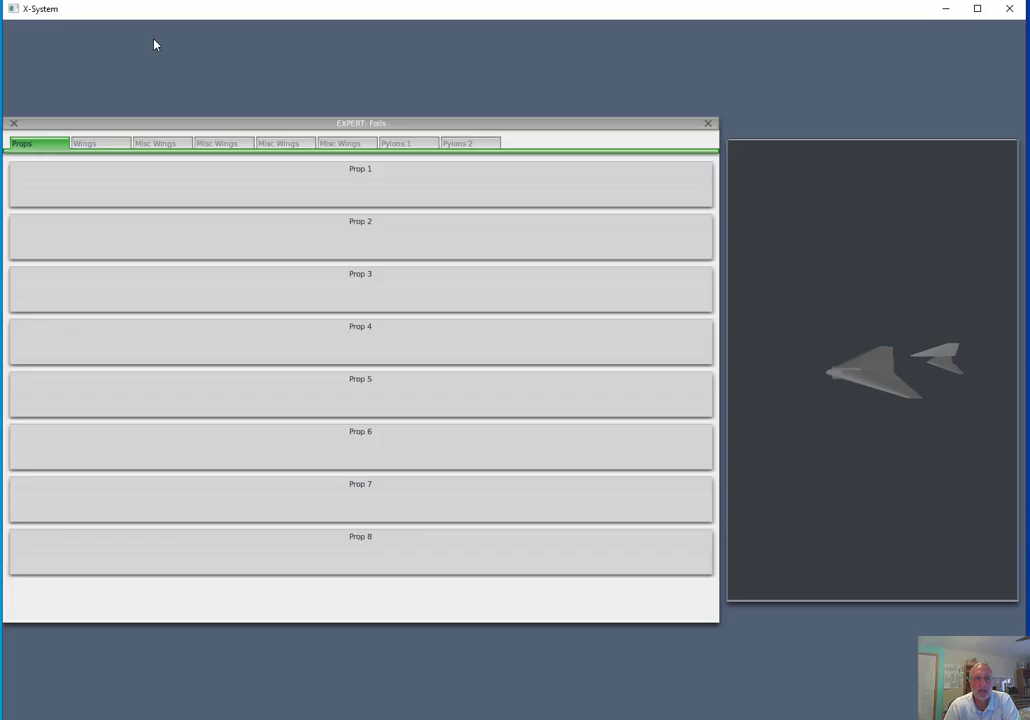
{"action": "left_click", "coordinate": [96, 145]}
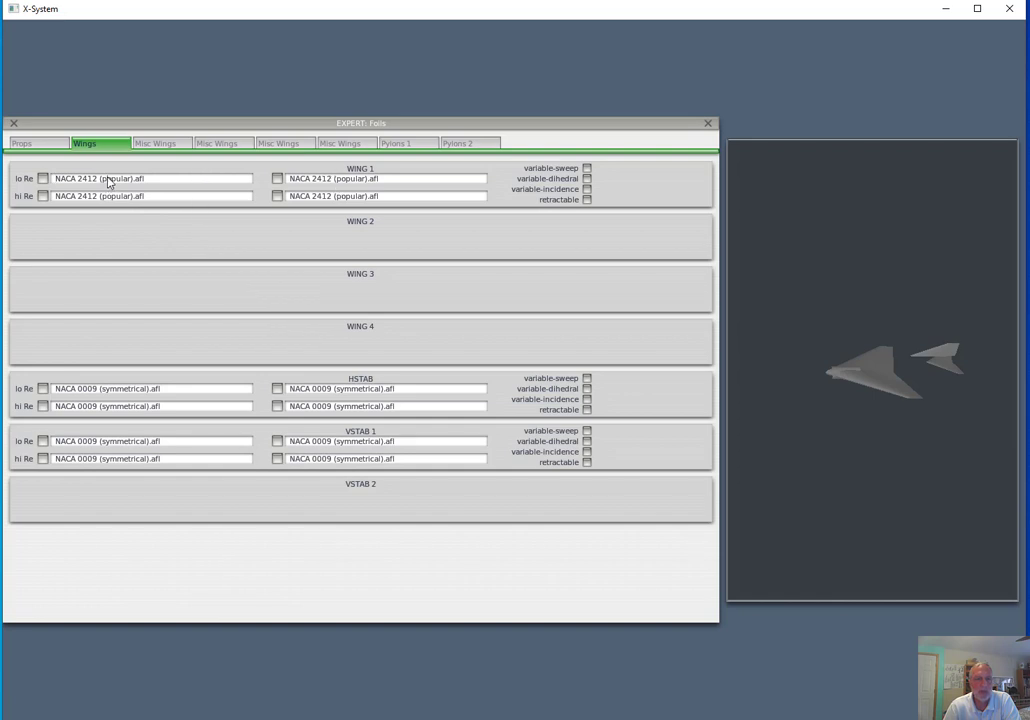
{"action": "left_click", "coordinate": [43, 179]}
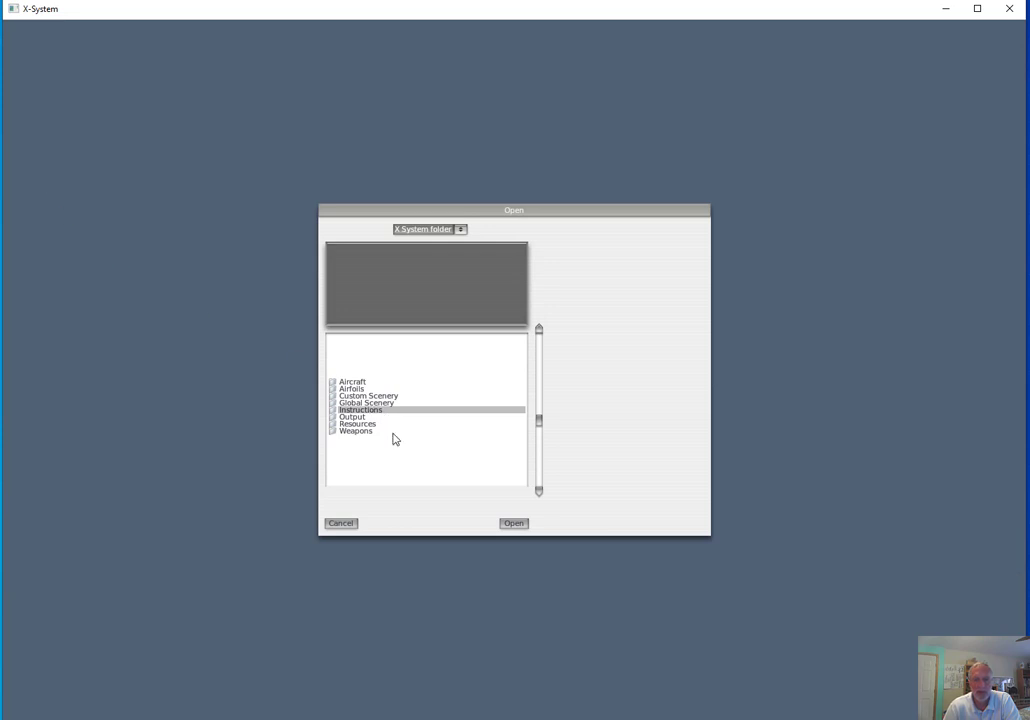
{"action": "double_click", "coordinate": [355, 389]}
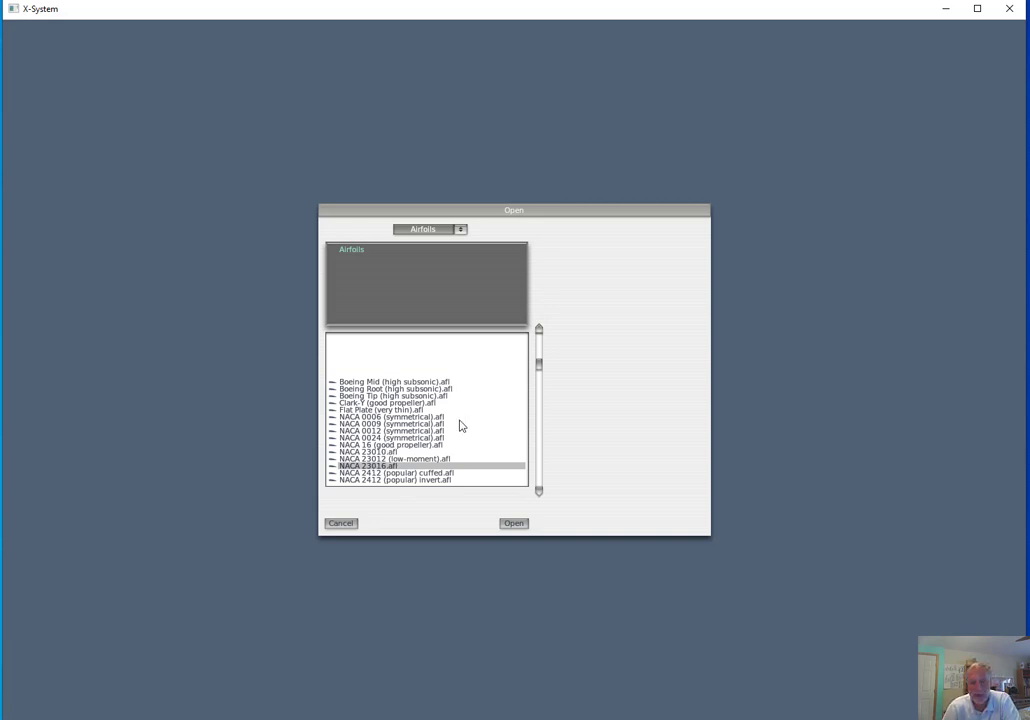
{"action": "scroll", "coordinate": [475, 430], "scroll_direction": "down", "scroll_amount": 5}
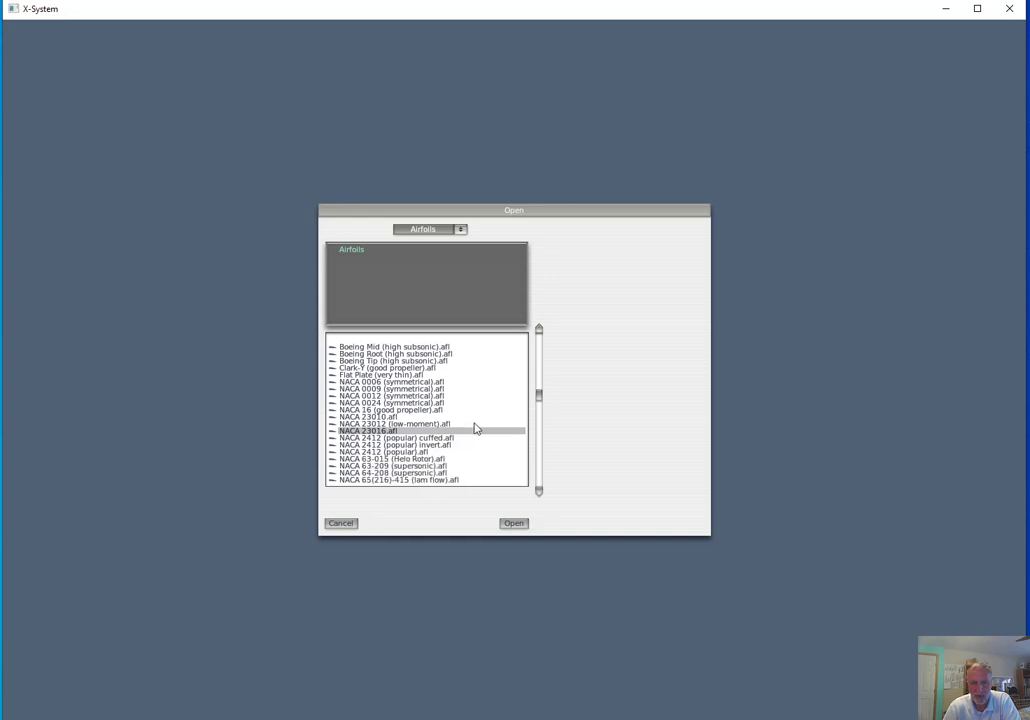
{"action": "scroll", "coordinate": [475, 428], "scroll_direction": "down", "scroll_amount": 1}
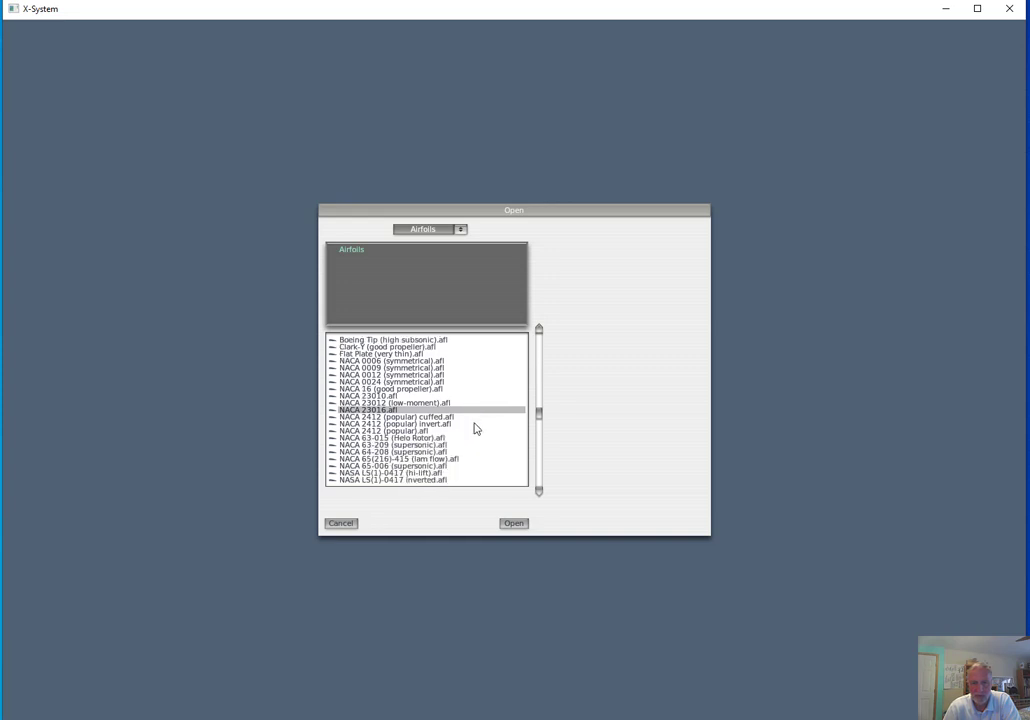
{"action": "left_click", "coordinate": [374, 466]}
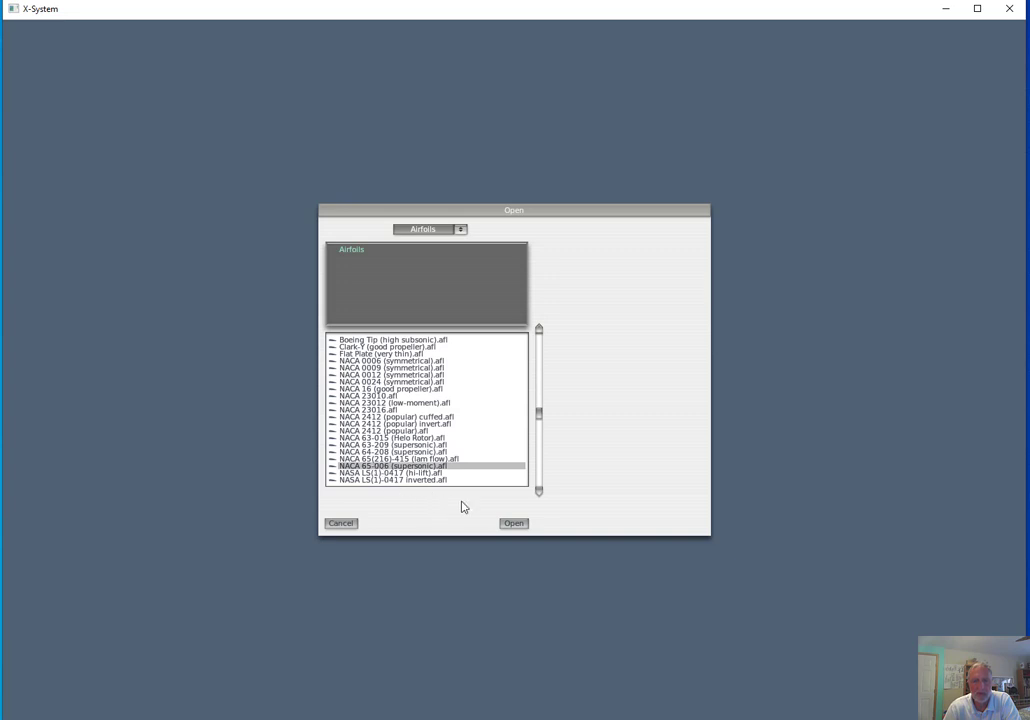
{"action": "left_click", "coordinate": [512, 523]}
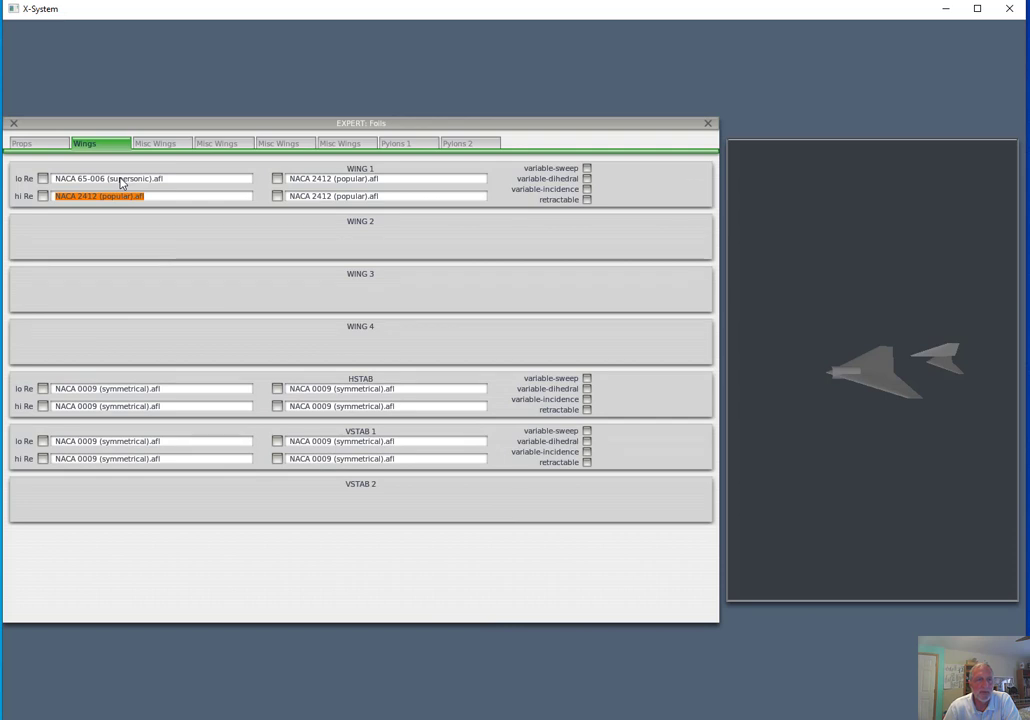
Assign NACA 65-006 (supersonic).afl to Wing 1's first hi Re foil and its second lo Re and hi Re foils
{"action": "left_click", "coordinate": [53, 200]}
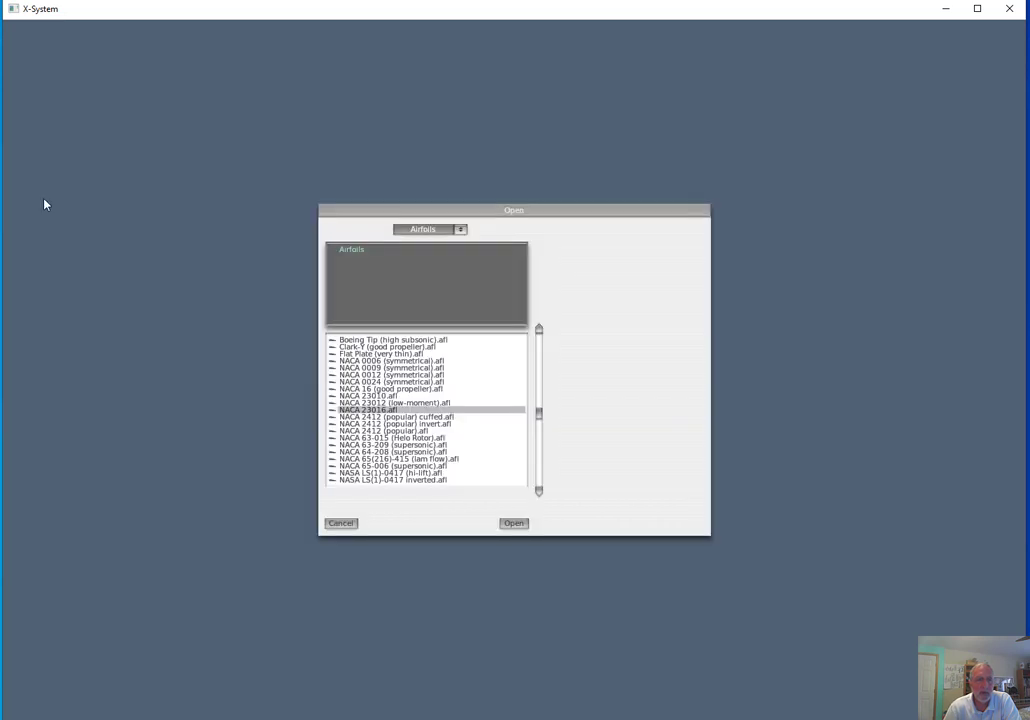
{"action": "left_click", "coordinate": [392, 465]}
{"action": "left_click", "coordinate": [513, 524]}
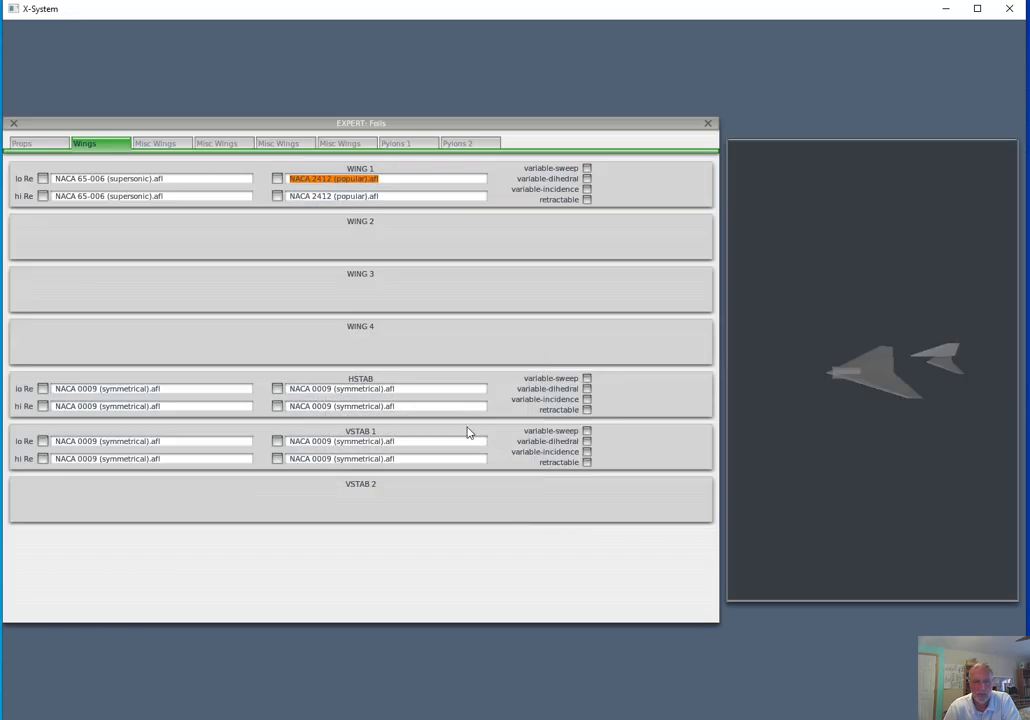
{"action": "left_click", "coordinate": [277, 179]}
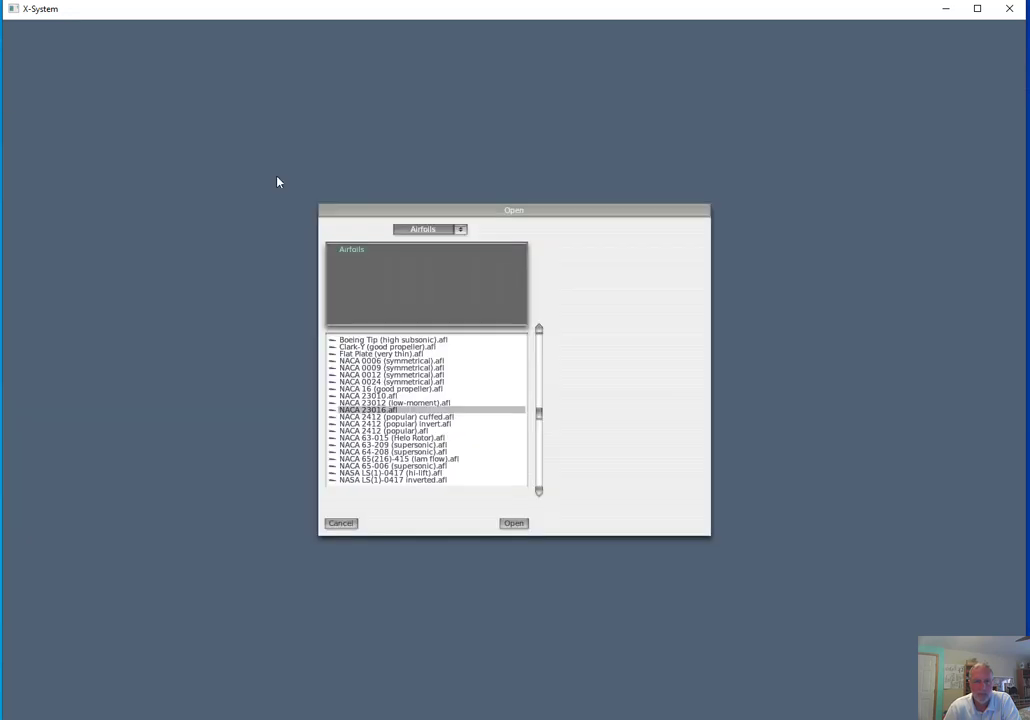
{"action": "left_click", "coordinate": [396, 466]}
{"action": "left_click", "coordinate": [516, 524]}
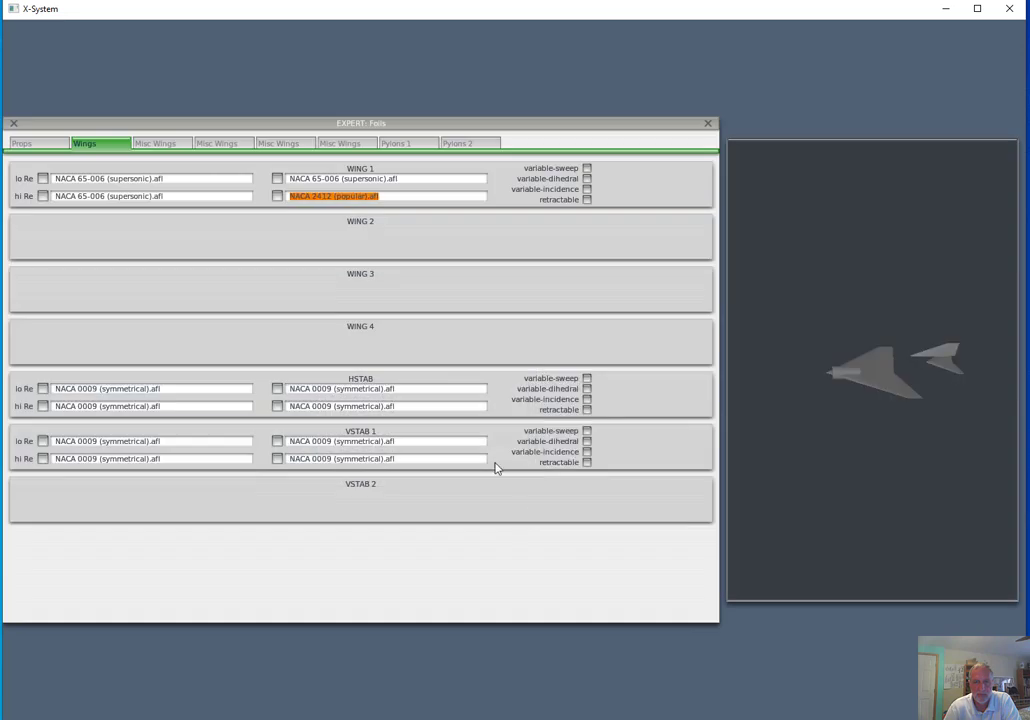
{"action": "left_click", "coordinate": [277, 197]}
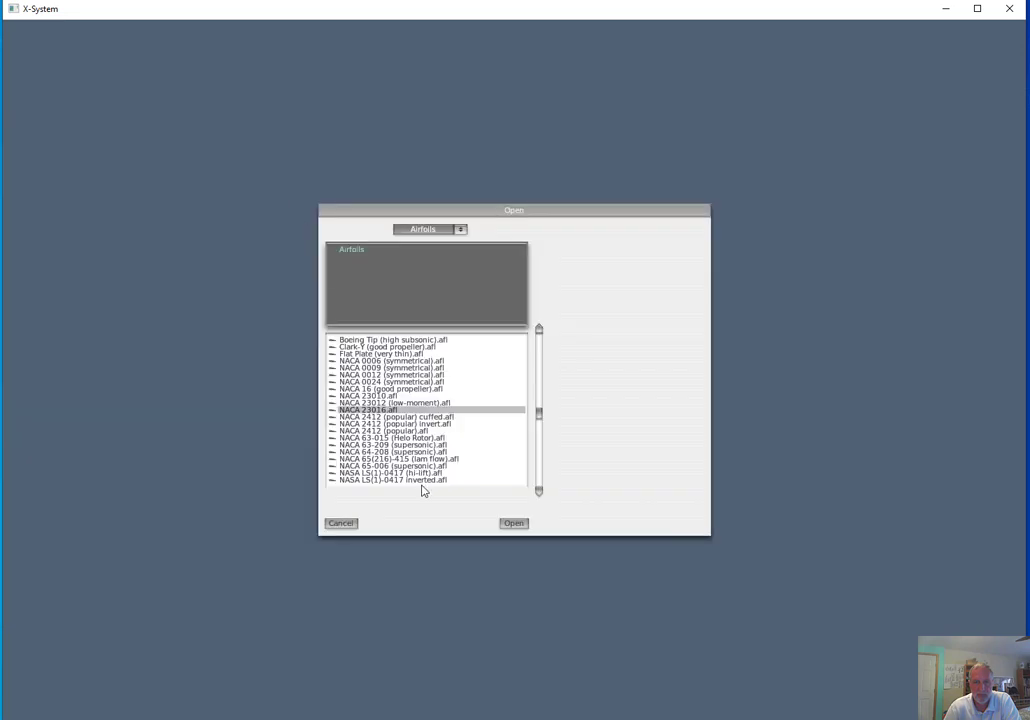
{"action": "left_click", "coordinate": [389, 466]}
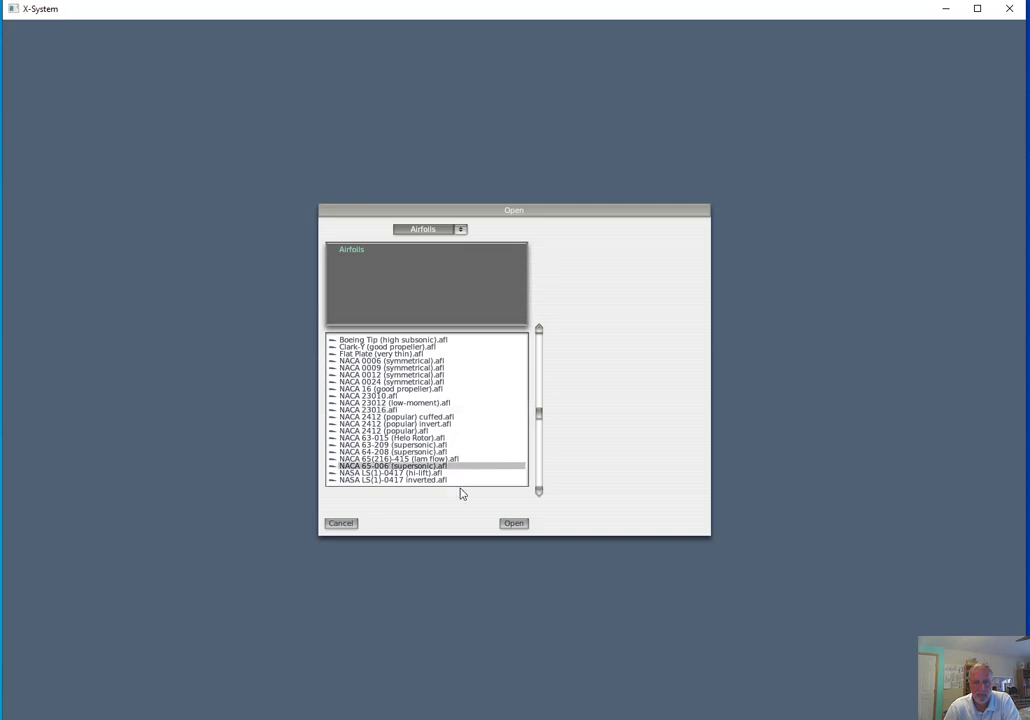
{"action": "left_click", "coordinate": [513, 523]}
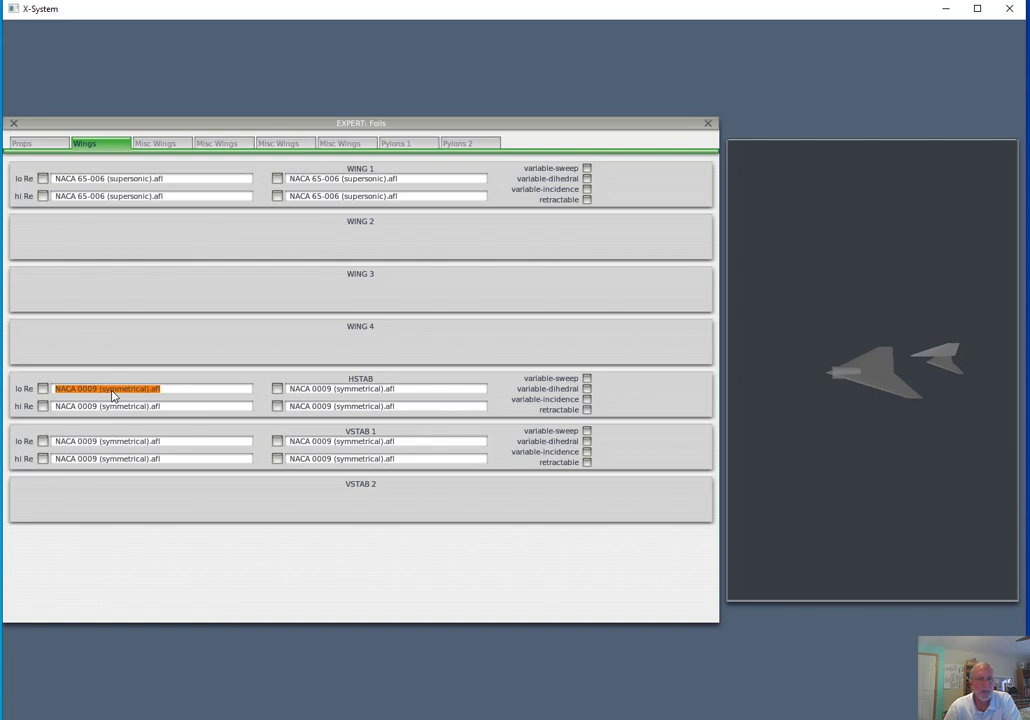
Assign NACA 0006 (symmetrical).afl to the horizontal stabilizer's first lo Re and hi Re foils
{"action": "left_click", "coordinate": [46, 394]}
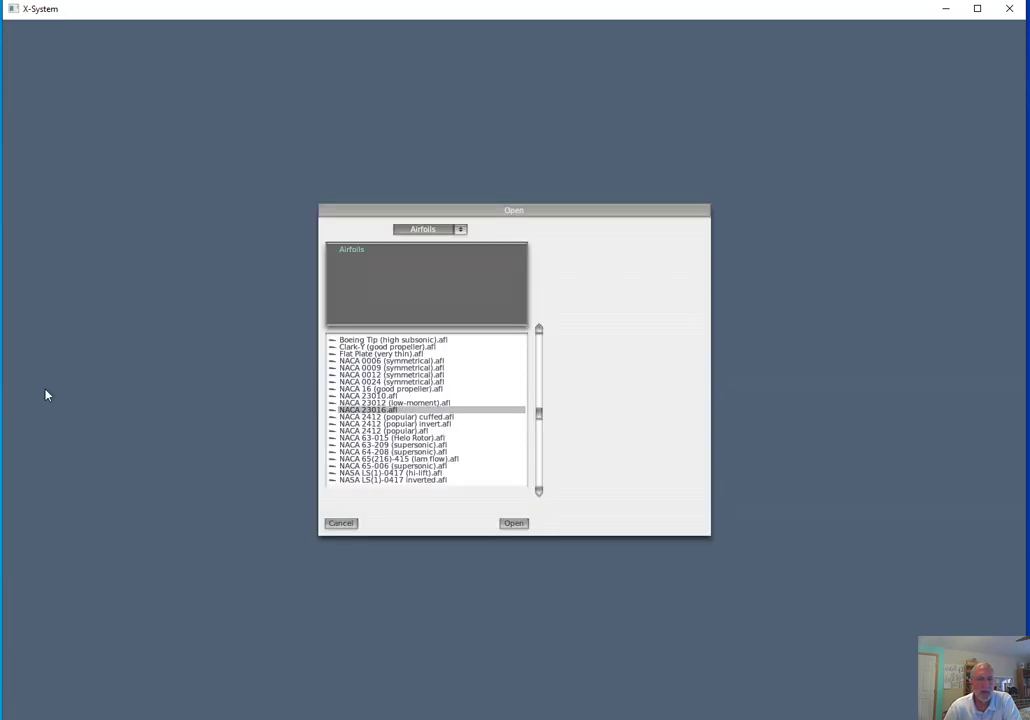
{"action": "left_click", "coordinate": [368, 361]}
{"action": "left_click", "coordinate": [513, 523]}
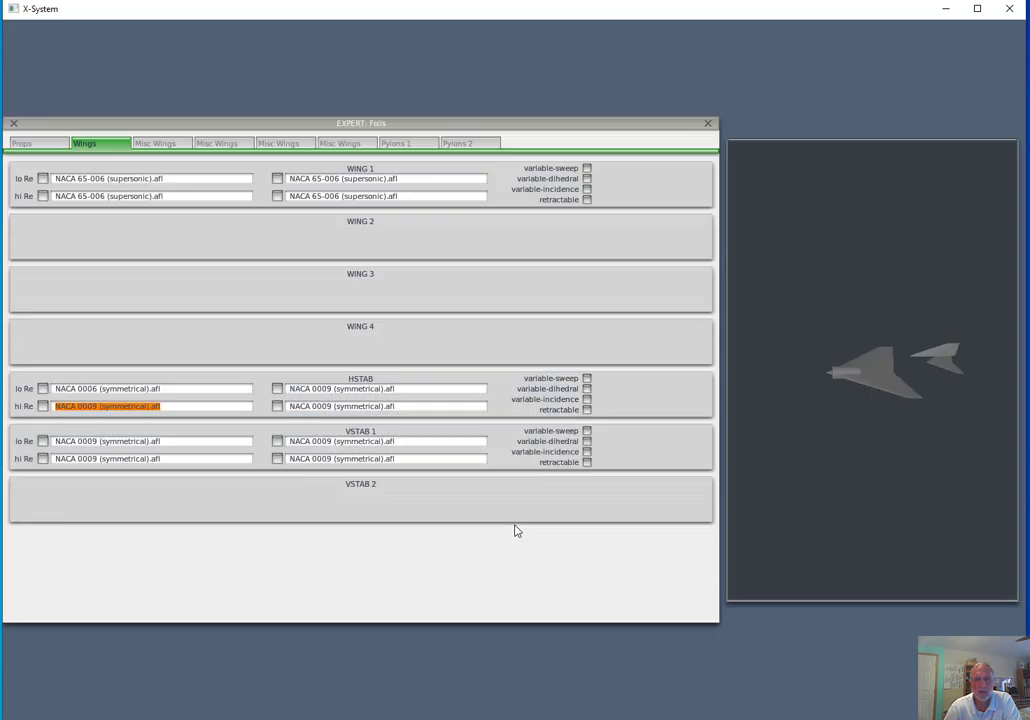
{"action": "left_click", "coordinate": [42, 407]}
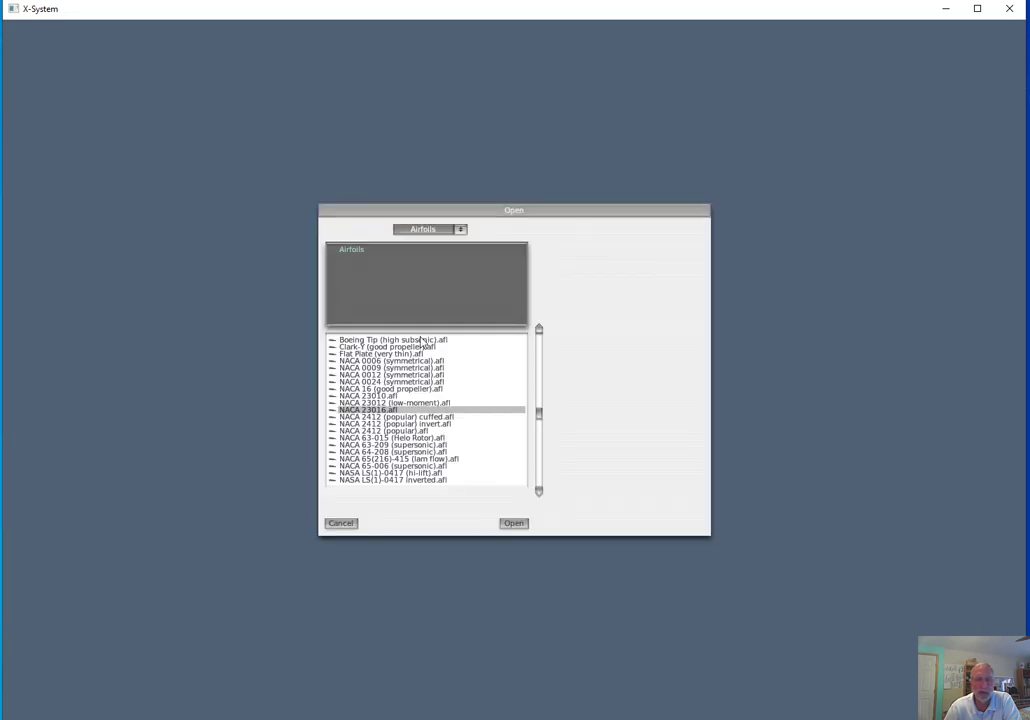
{"action": "left_click", "coordinate": [383, 362]}
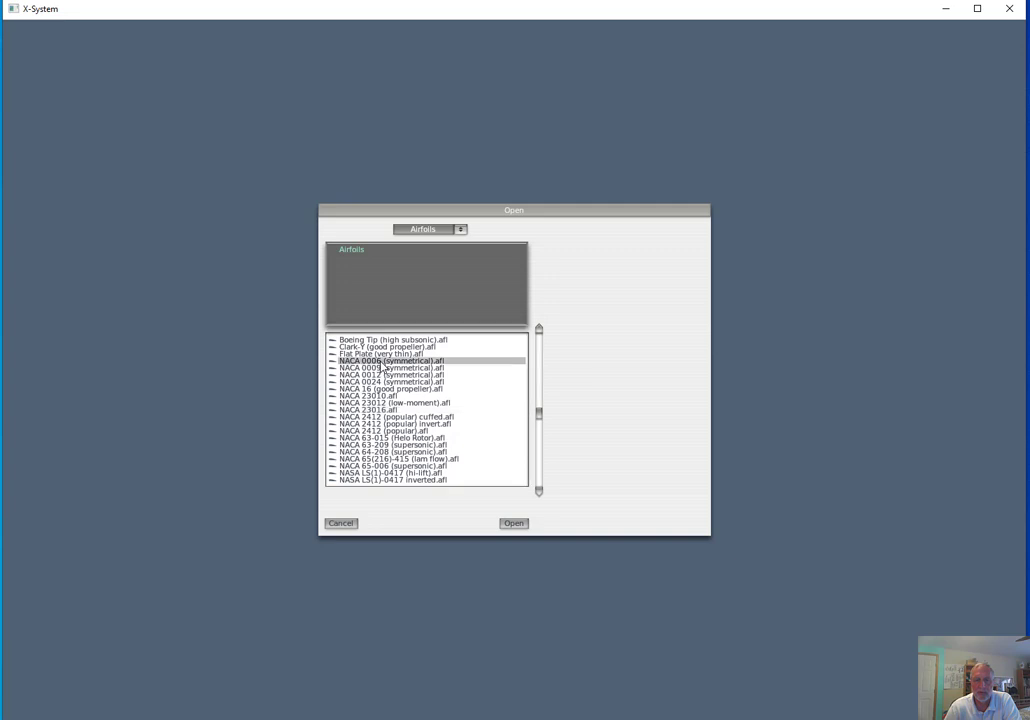
{"action": "left_click", "coordinate": [516, 527]}
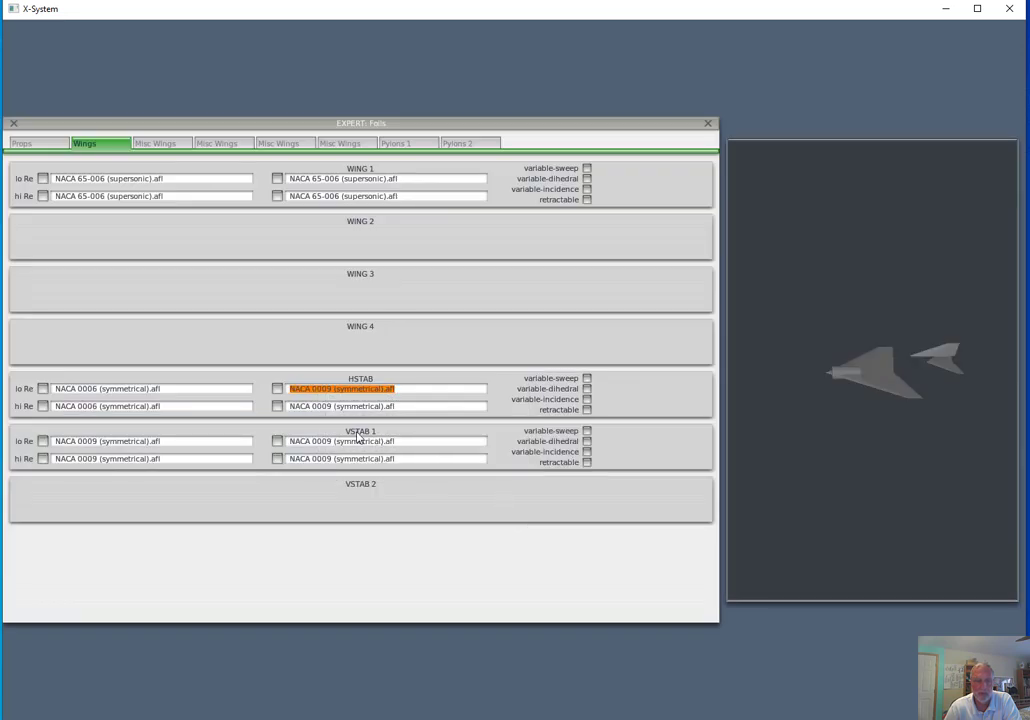
Assign NACA 0006 (symmetrical).afl to the horizontal stabilizer's second lo Re and hi Re foils
{"action": "left_click", "coordinate": [279, 395]}
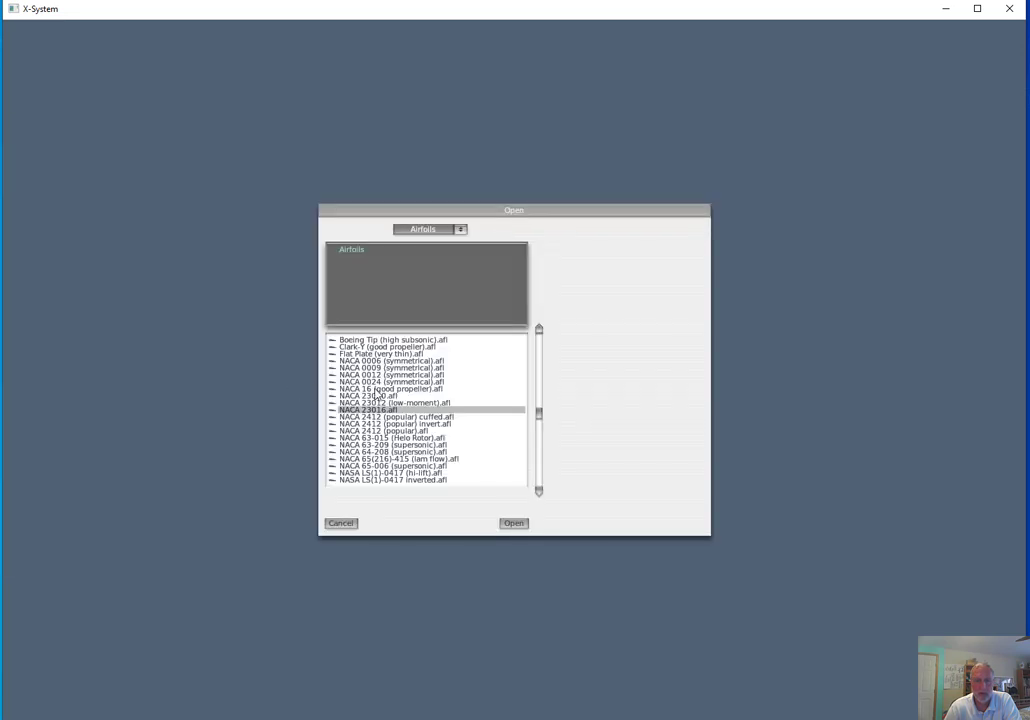
{"action": "left_click", "coordinate": [384, 363]}
{"action": "left_click", "coordinate": [385, 368]}
{"action": "left_click", "coordinate": [513, 523]}
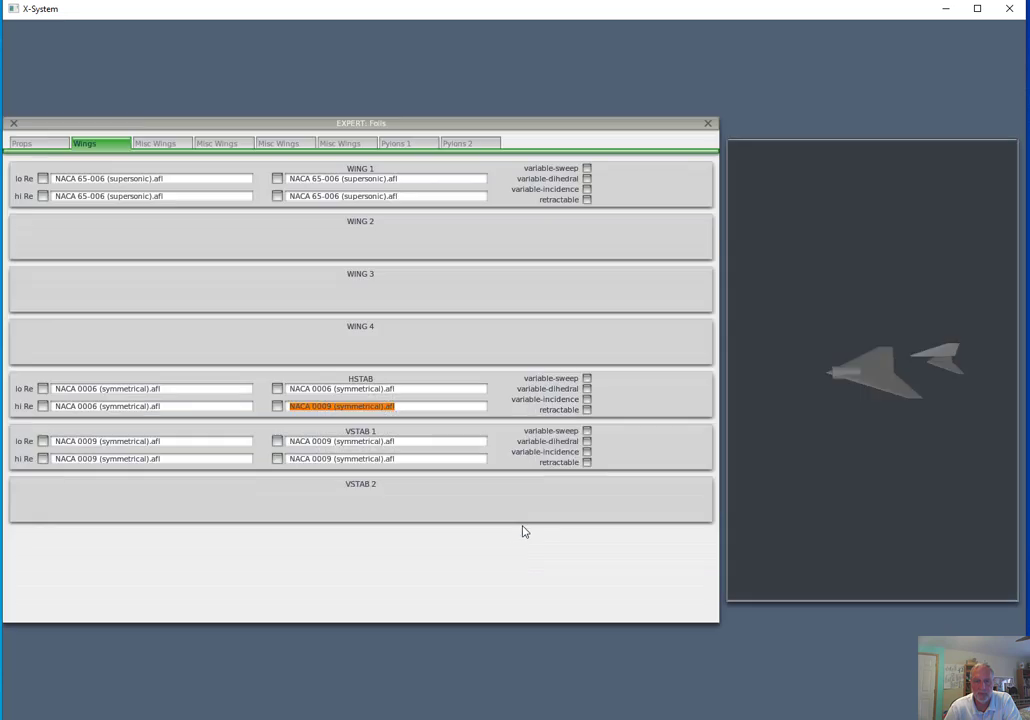
{"action": "left_click", "coordinate": [280, 416]}
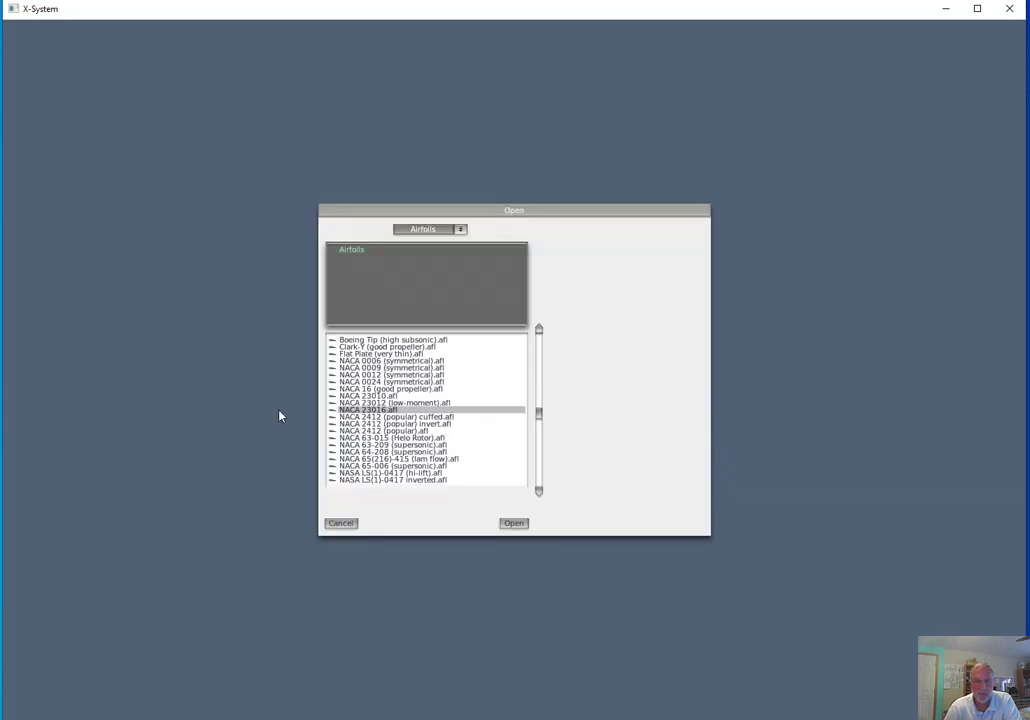
{"action": "left_click", "coordinate": [380, 361]}
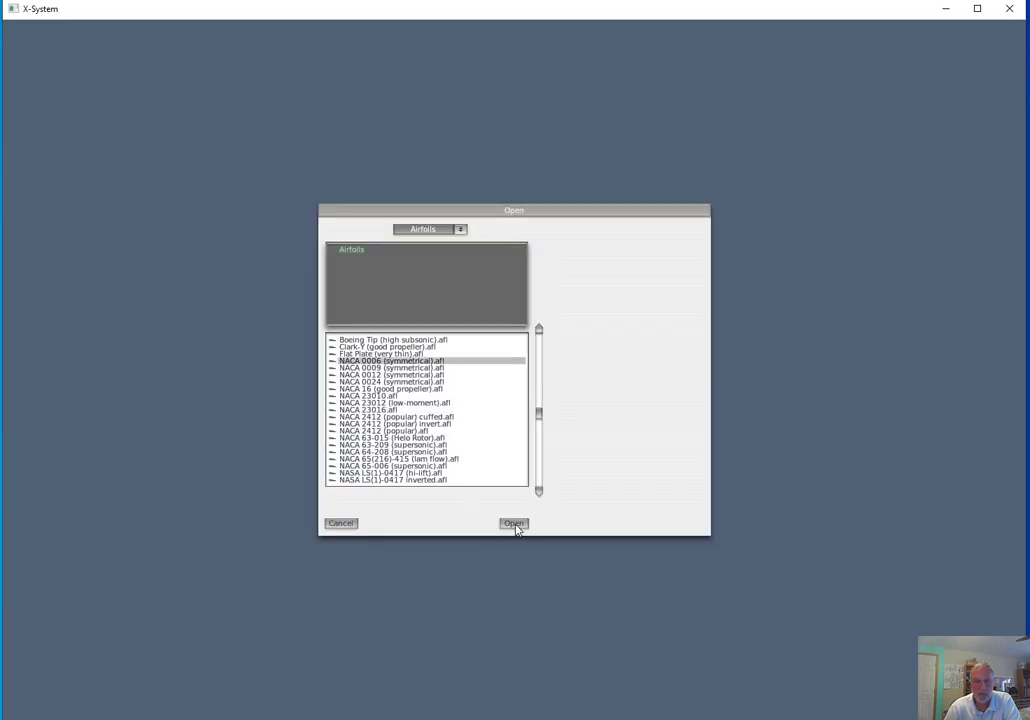
{"action": "left_click", "coordinate": [513, 523]}
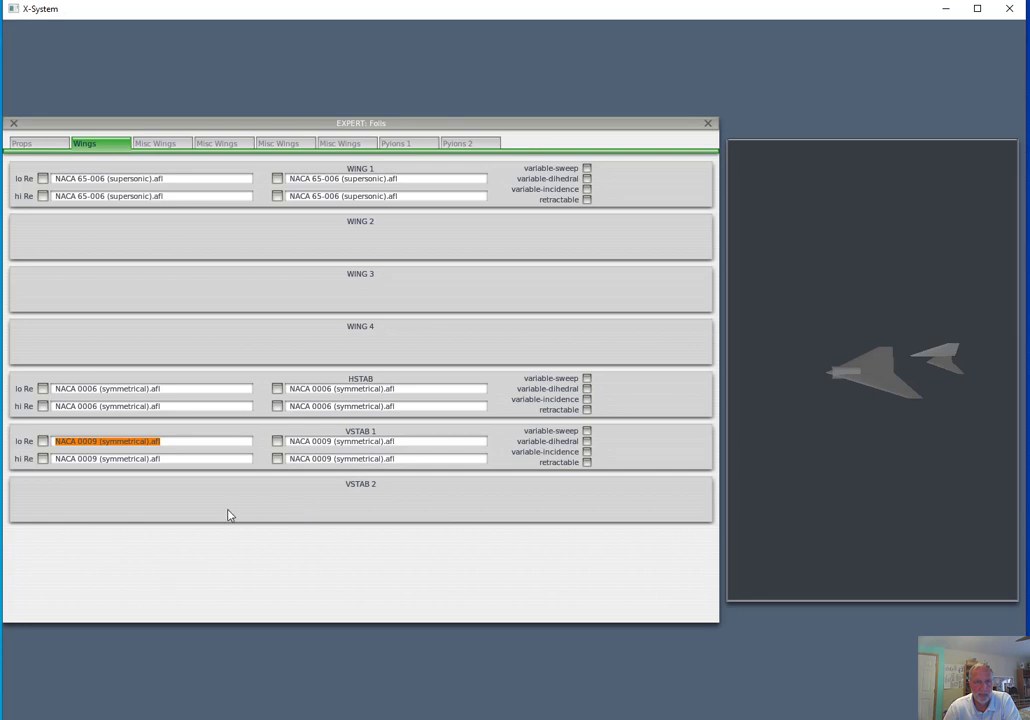
Assign NACA 0006 (symmetrical).afl to the first lo Re foil of VSTAB 1
{"action": "left_click", "coordinate": [43, 447]}
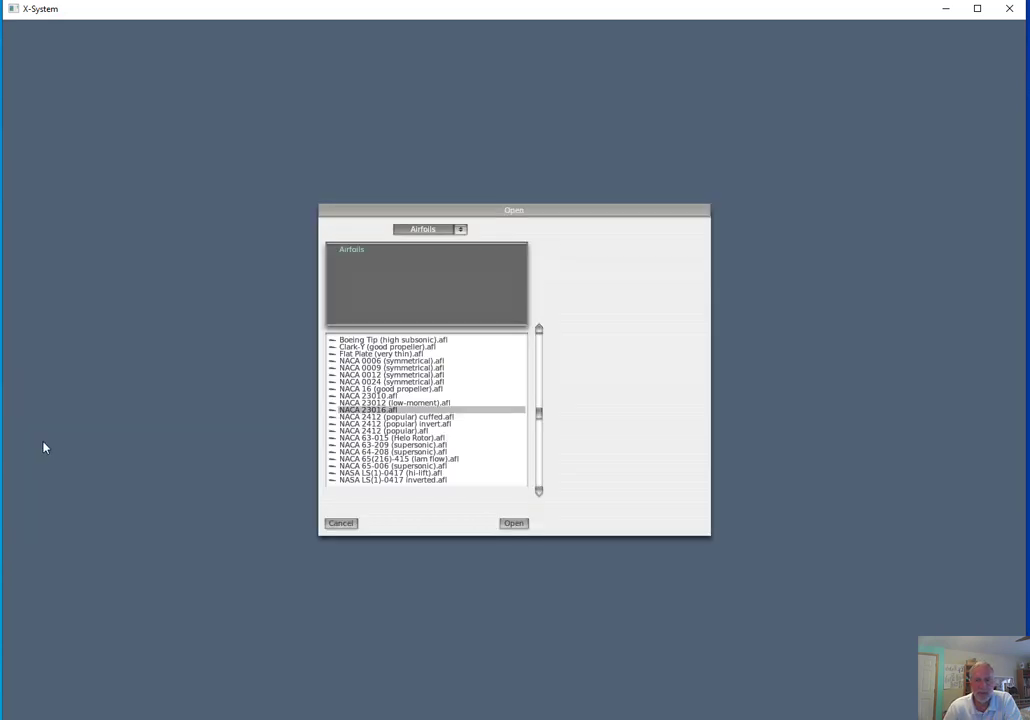
{"action": "left_click", "coordinate": [368, 361]}
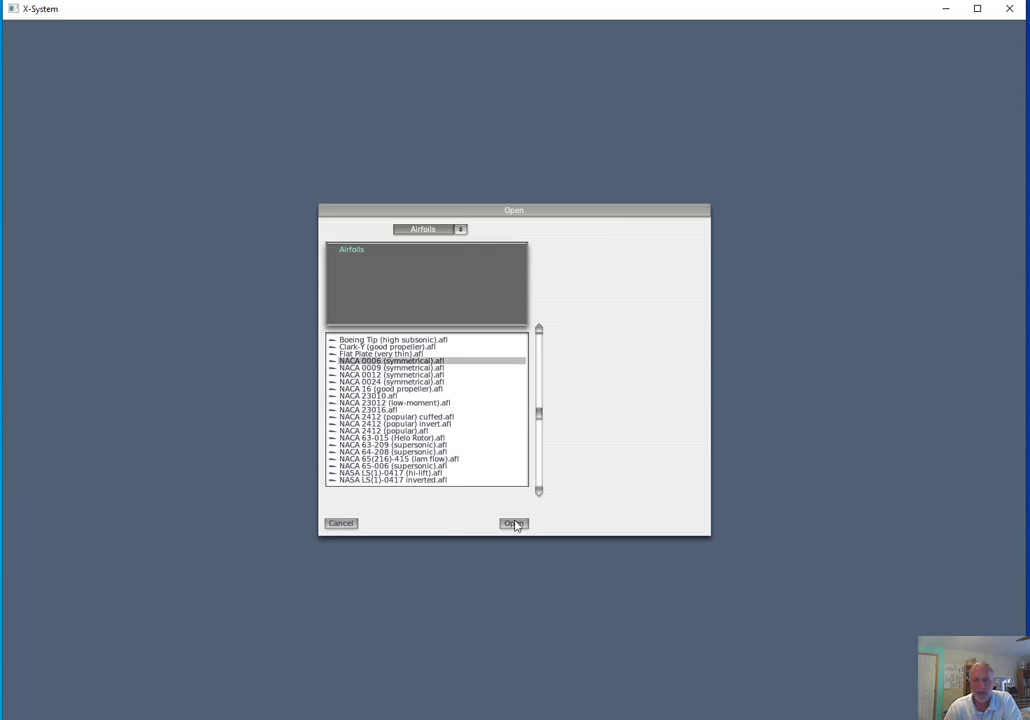
{"action": "left_click", "coordinate": [513, 523]}
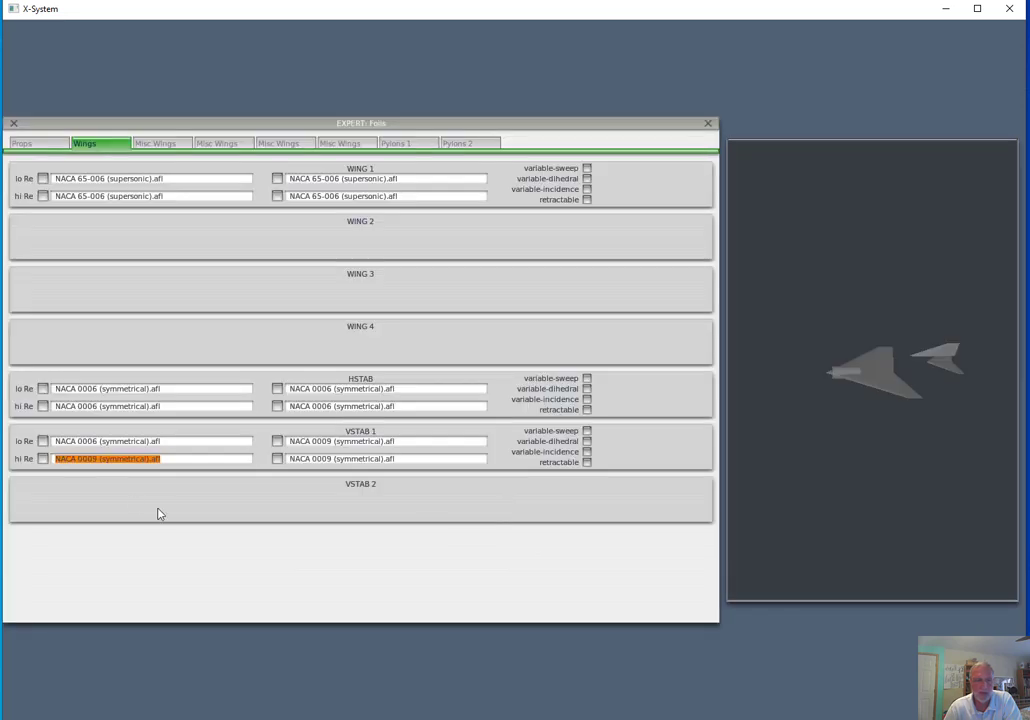
Assign NACA 0006 (symmetrical).afl to VSTAB 1's first hi Re foil and its second lo Re and hi Re foils, and close the foil settings
{"action": "left_click", "coordinate": [43, 460]}
{"action": "left_click", "coordinate": [368, 361]}
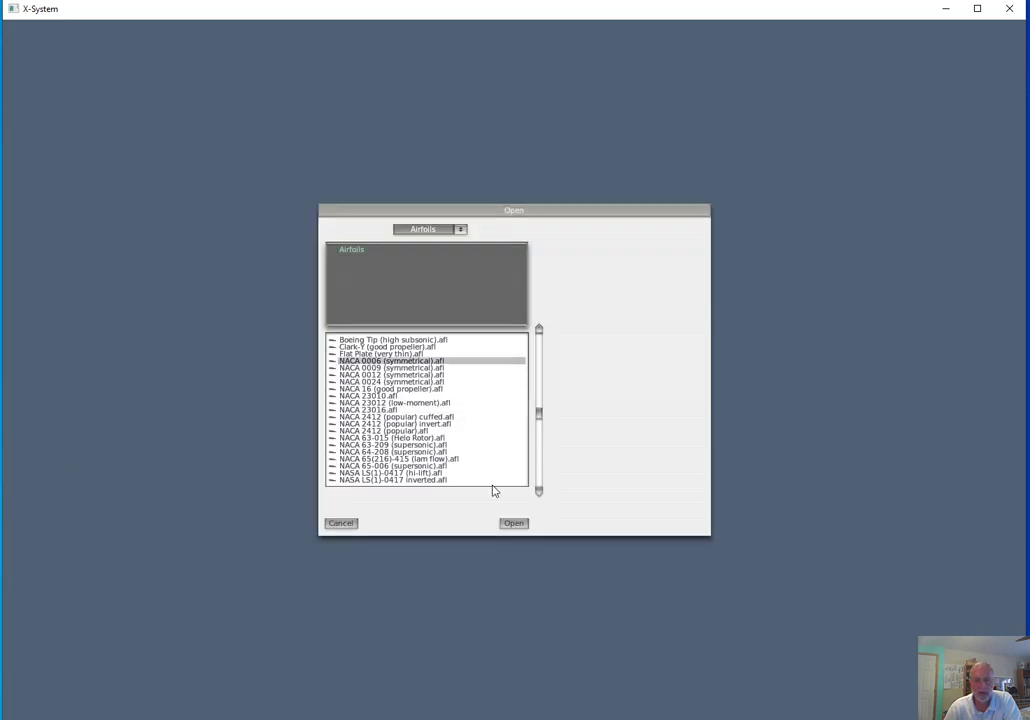
{"action": "left_click", "coordinate": [511, 523]}
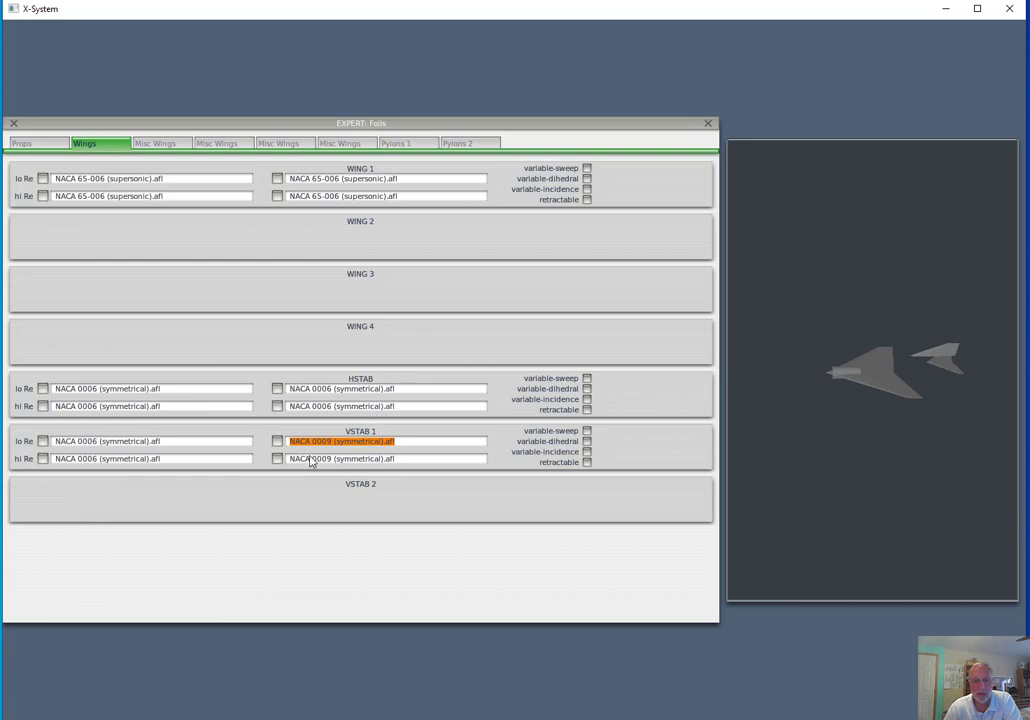
{"action": "left_click", "coordinate": [279, 445]}
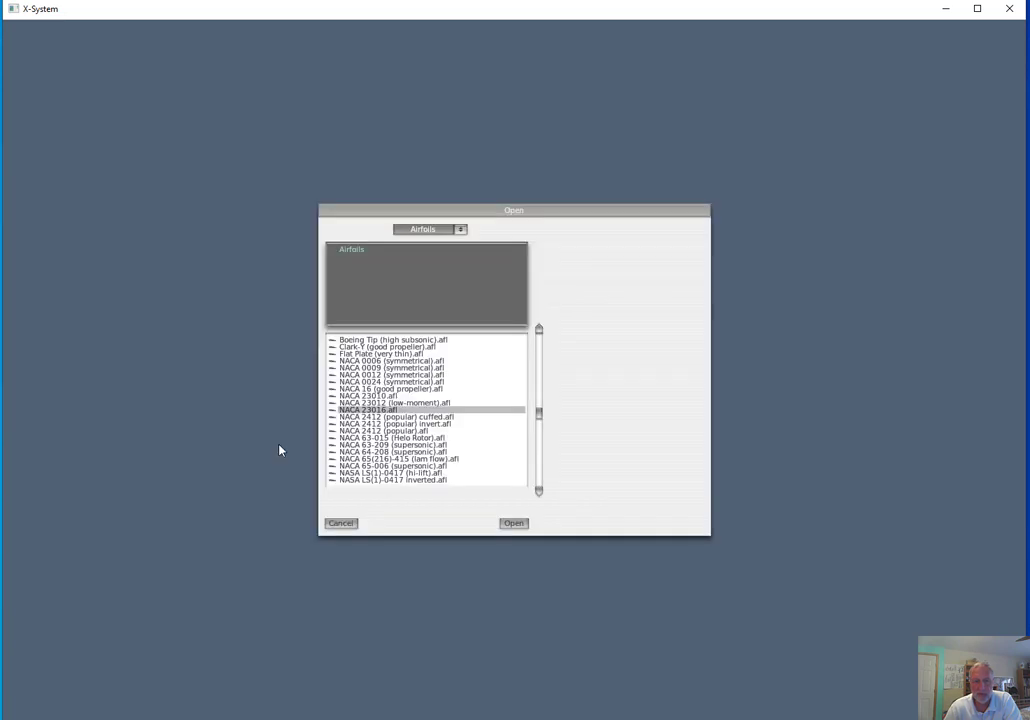
{"action": "left_click", "coordinate": [380, 361]}
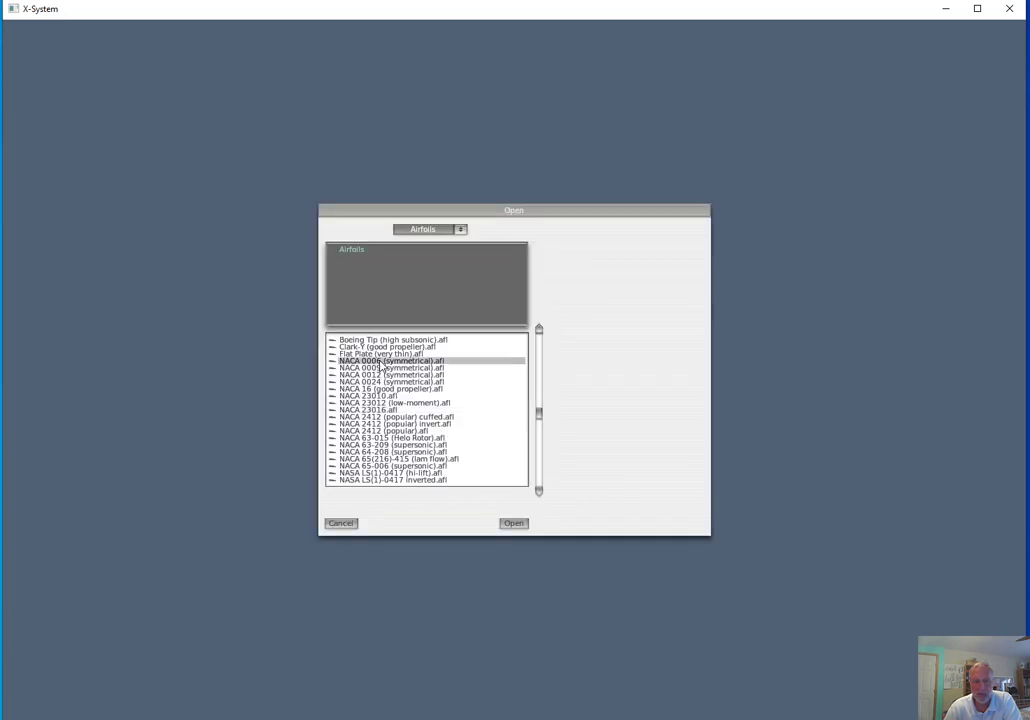
{"action": "left_click", "coordinate": [507, 528]}
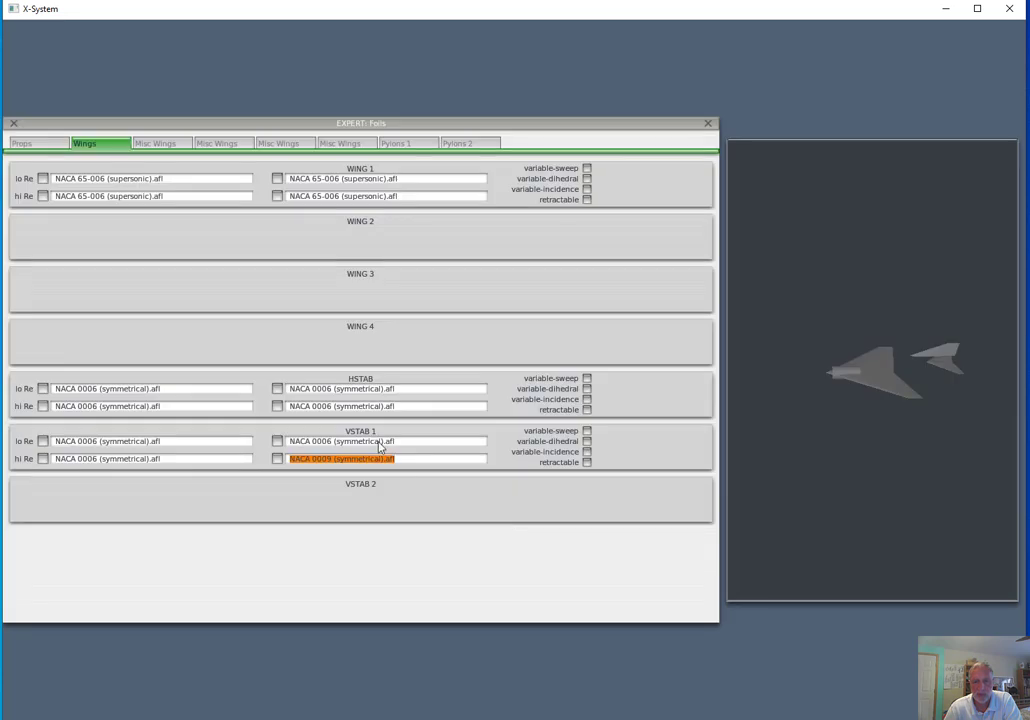
{"action": "left_click", "coordinate": [278, 460]}
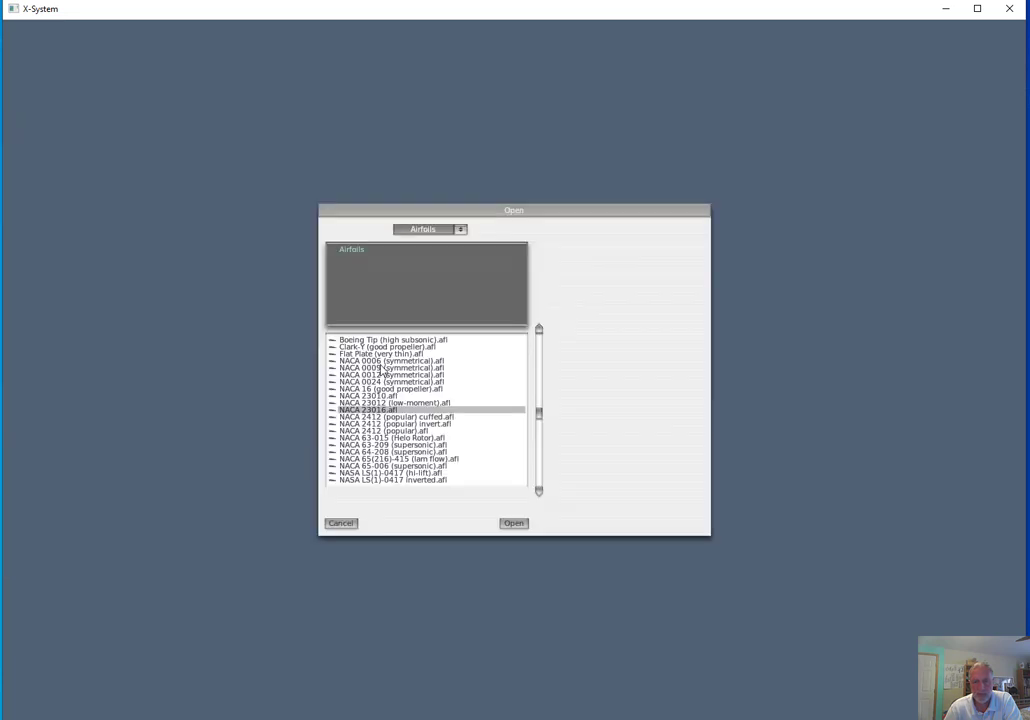
{"action": "left_click", "coordinate": [385, 361]}
{"action": "left_click", "coordinate": [514, 524]}
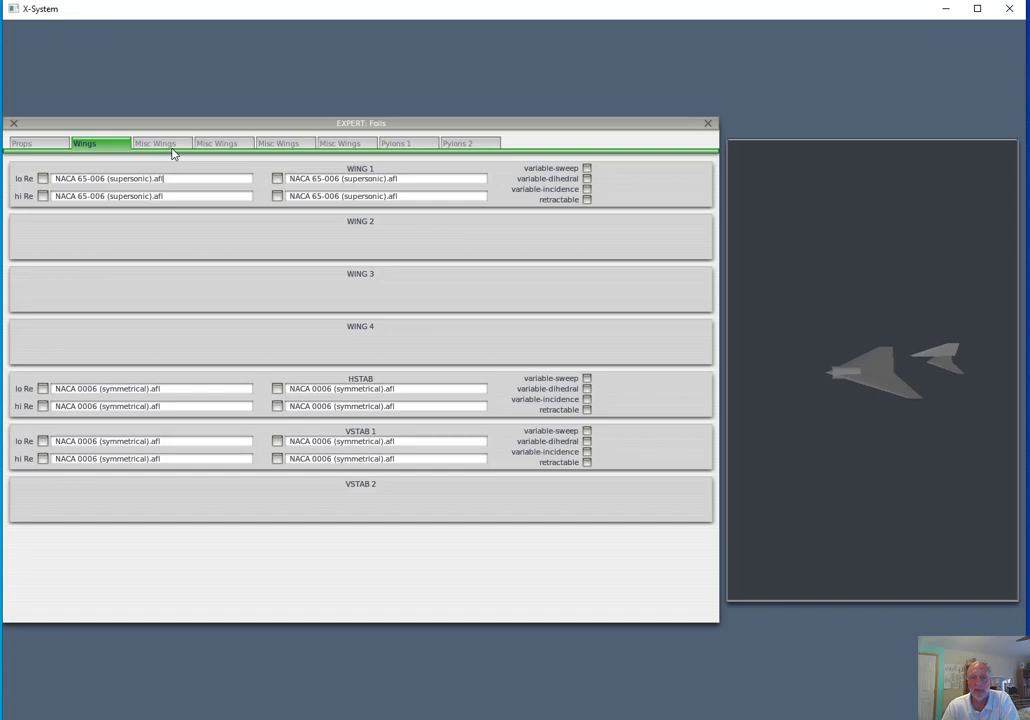
{"action": "left_click", "coordinate": [14, 124]}
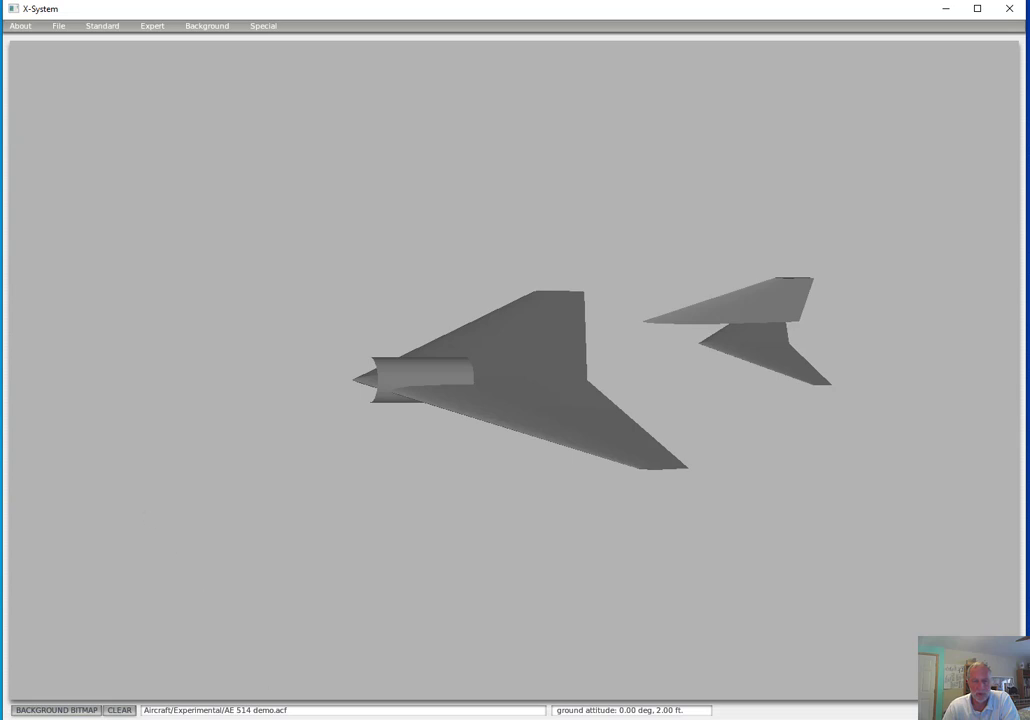
In the jet engine specs, set maximum thrust 10,900 lb, compressor area 12 square feet, afterburner thrust increment 7,000 lb and maximum efficient inlet mach 1.00
{"action": "mouse_move", "coordinate": [367, 719]}
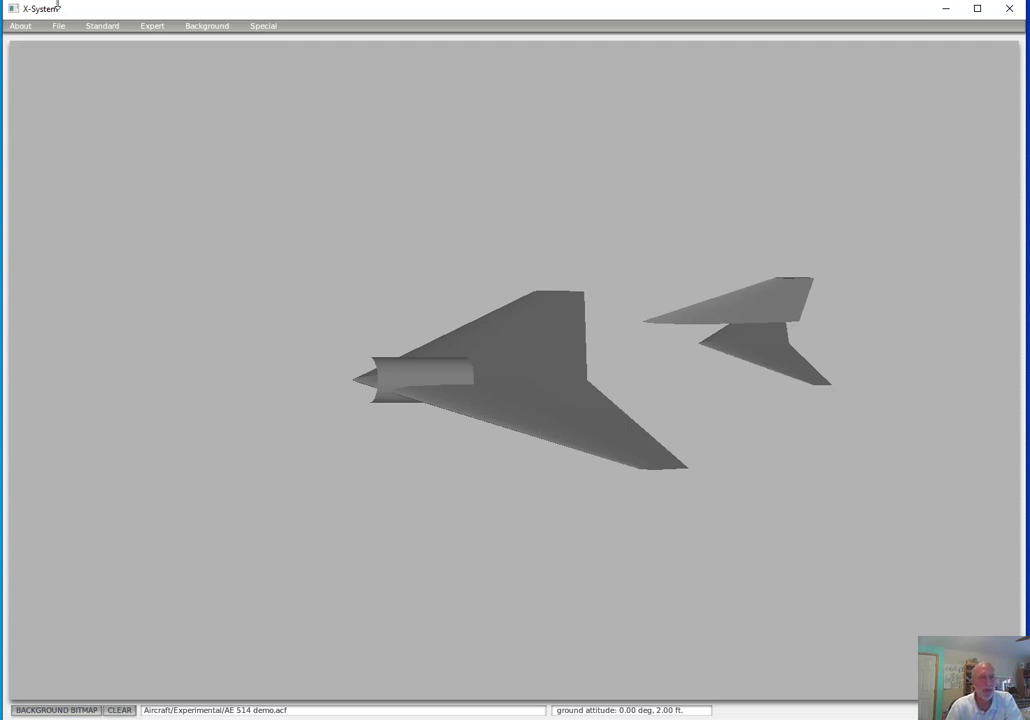
{"action": "left_click", "coordinate": [108, 27]}
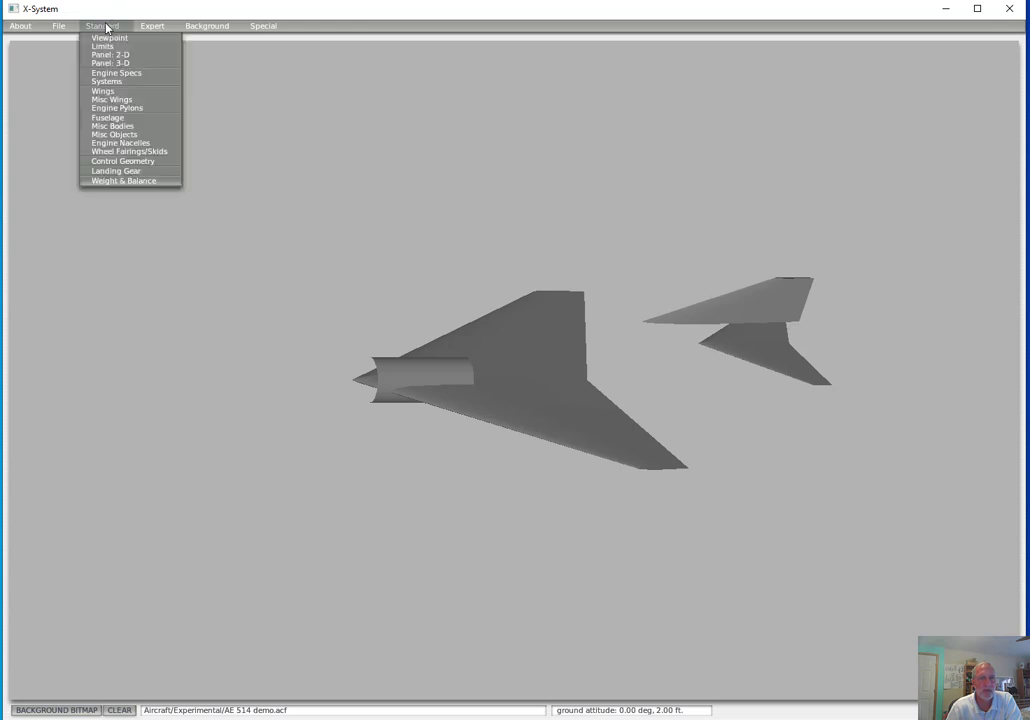
{"action": "left_click", "coordinate": [117, 76]}
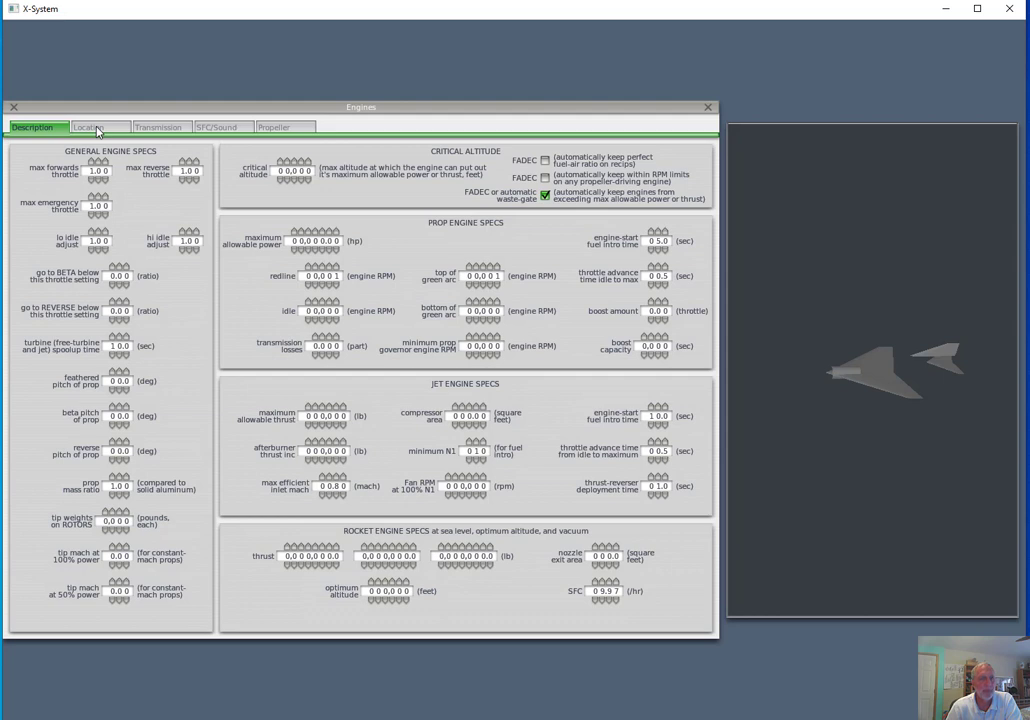
{"action": "left_click", "coordinate": [335, 719]}
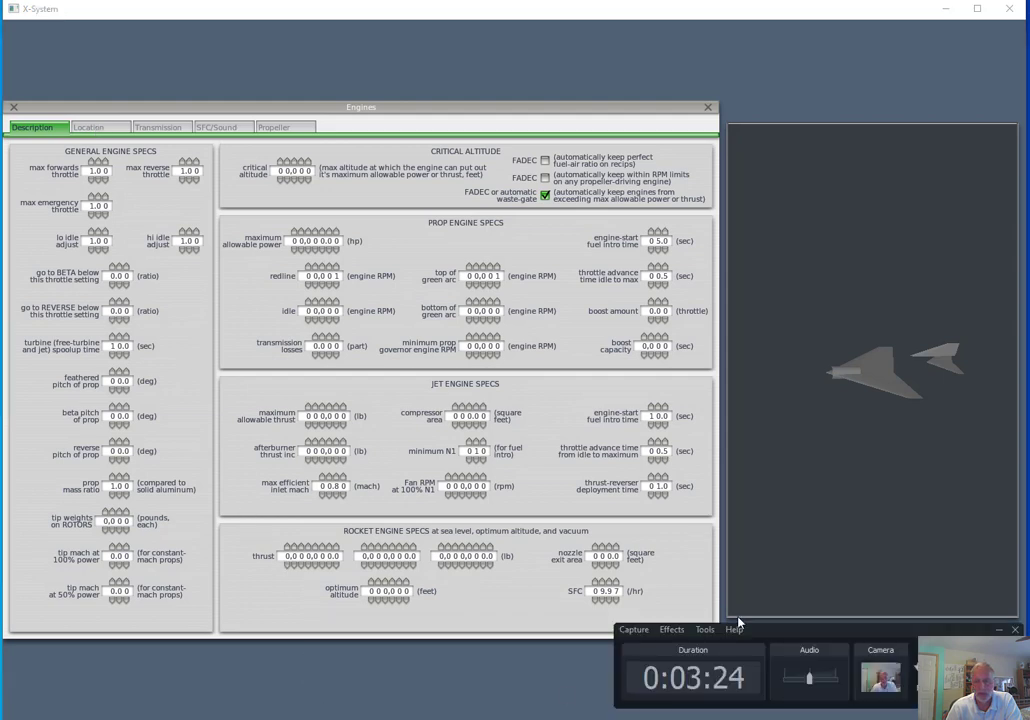
{"action": "left_click", "coordinate": [335, 719]}
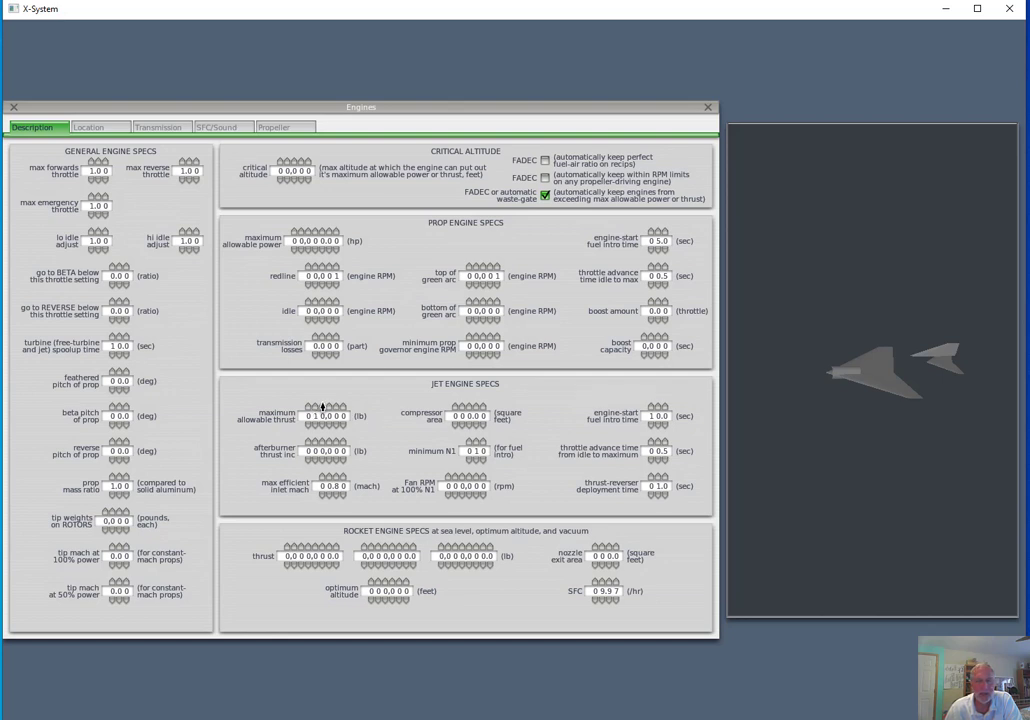
{"action": "left_click", "coordinate": [322, 410]}
{"action": "left_click", "coordinate": [462, 410]}
{"action": "left_click", "coordinate": [338, 493]}
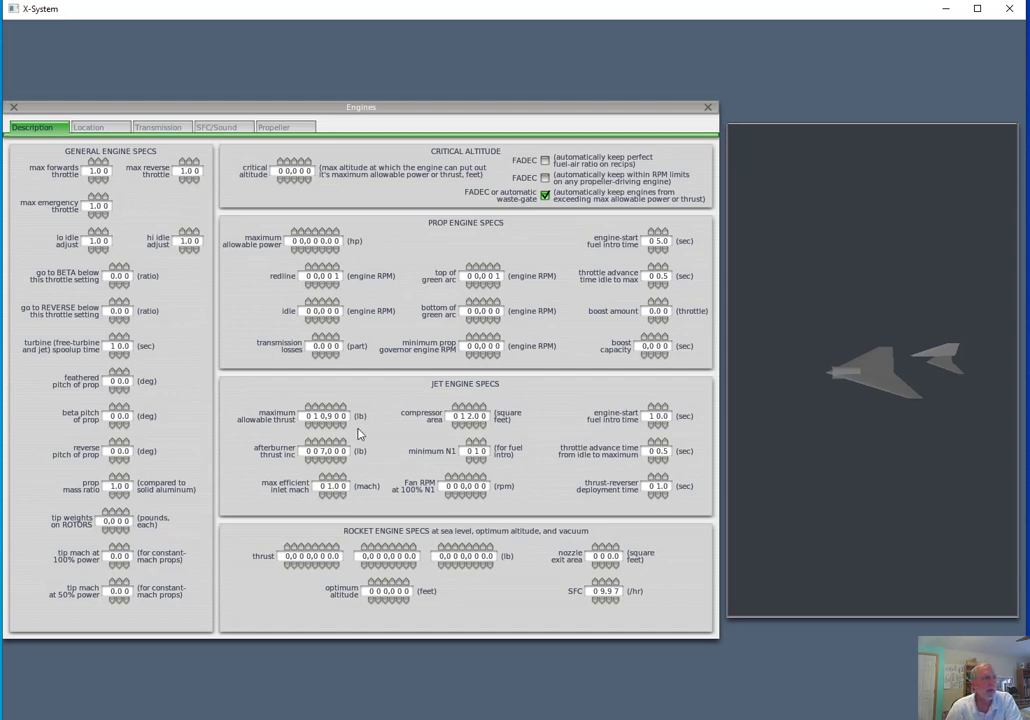
Give the aircraft two engines and set both engine types to low bypass jet
{"action": "left_click", "coordinate": [100, 128]}
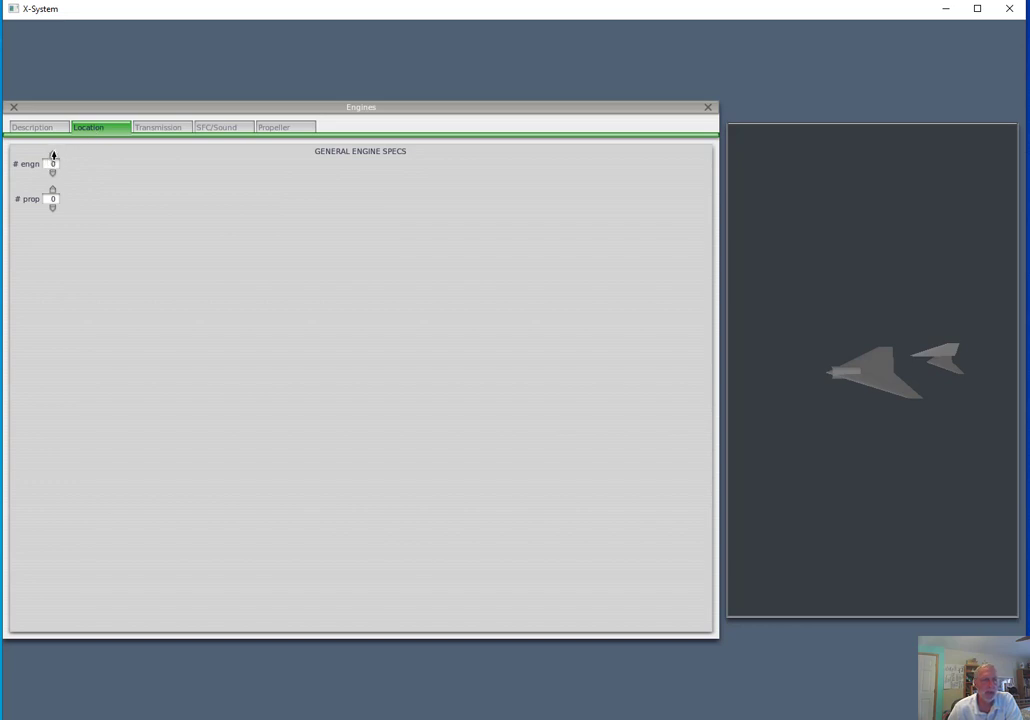
{"action": "left_click", "coordinate": [53, 156]}
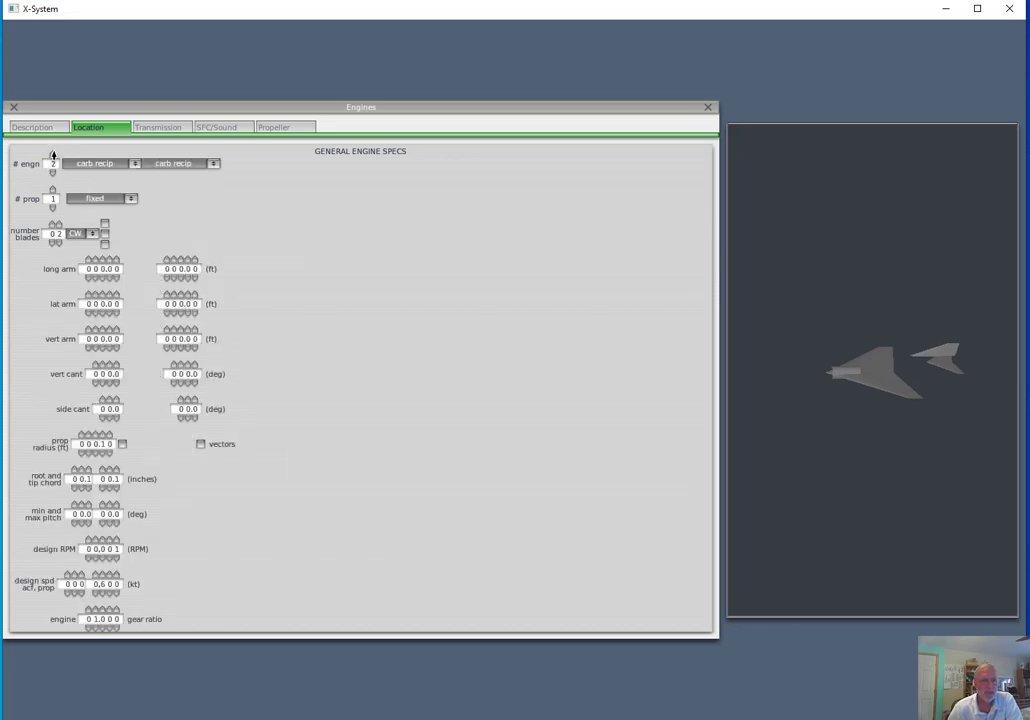
{"action": "left_click", "coordinate": [134, 163]}
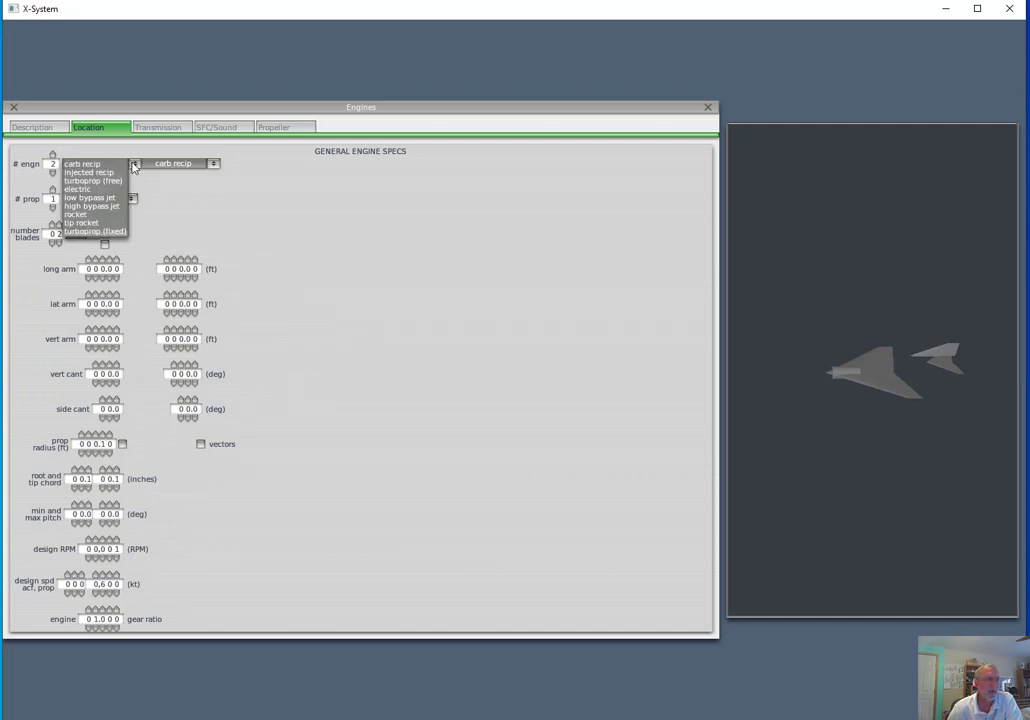
{"action": "left_click", "coordinate": [103, 198]}
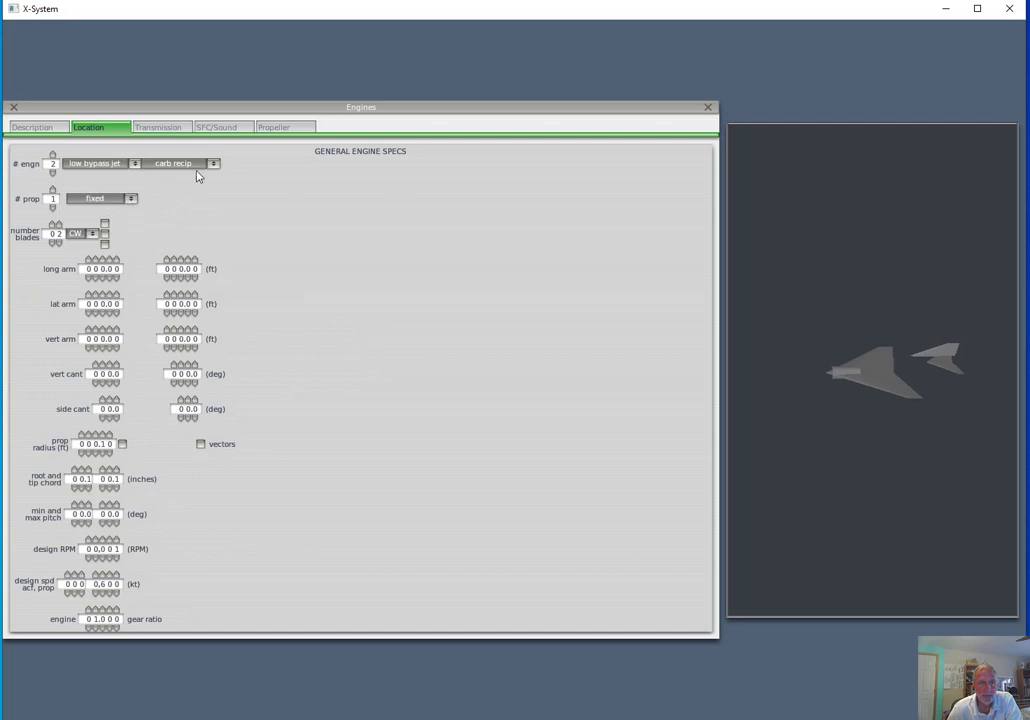
{"action": "left_click", "coordinate": [213, 163]}
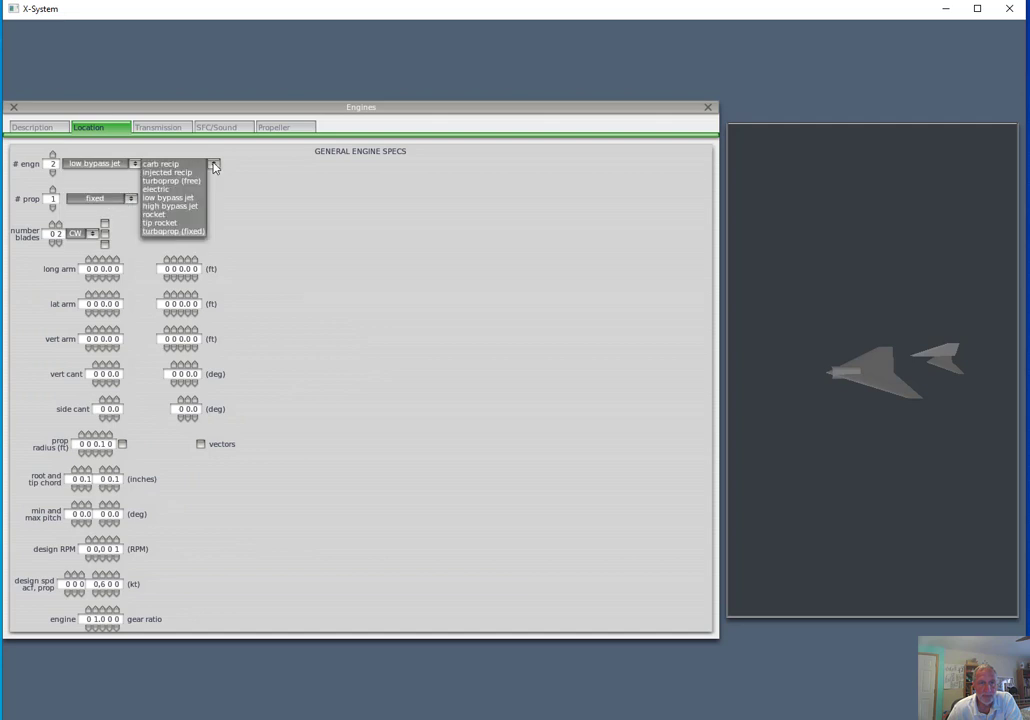
{"action": "left_click", "coordinate": [182, 204]}
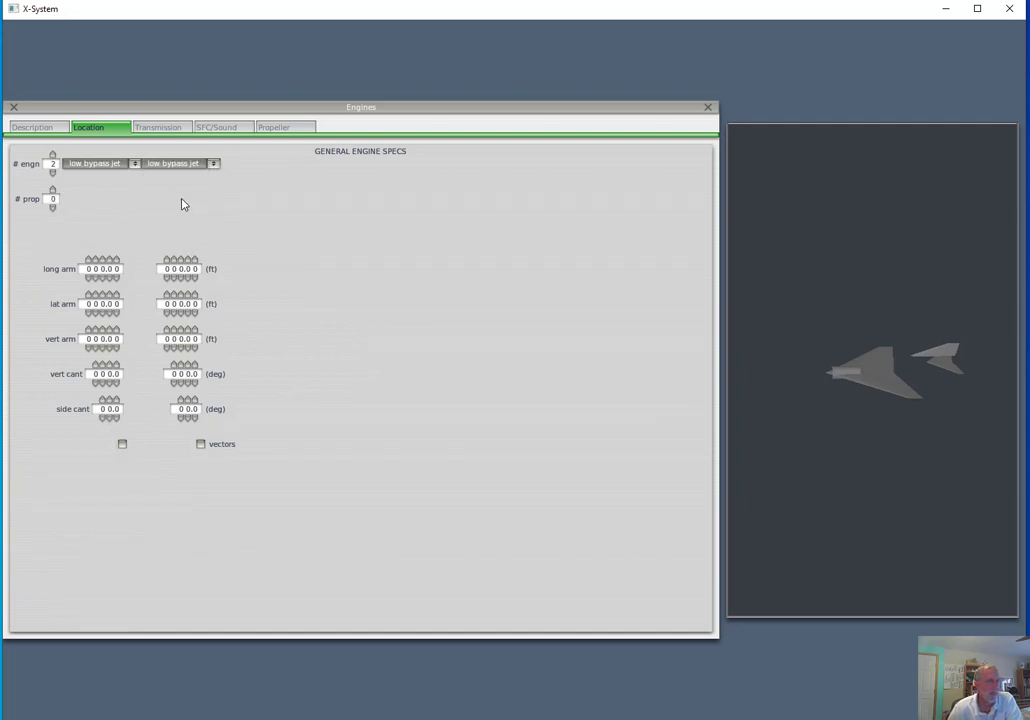
Position both engines at a 28 ft long arm, with lat arms of -1.8 and 1.8 ft and a vertical cant of 2 degrees
{"action": "left_click", "coordinate": [105, 278]}
{"action": "left_click", "coordinate": [172, 261]}
{"action": "left_click", "coordinate": [172, 261]}
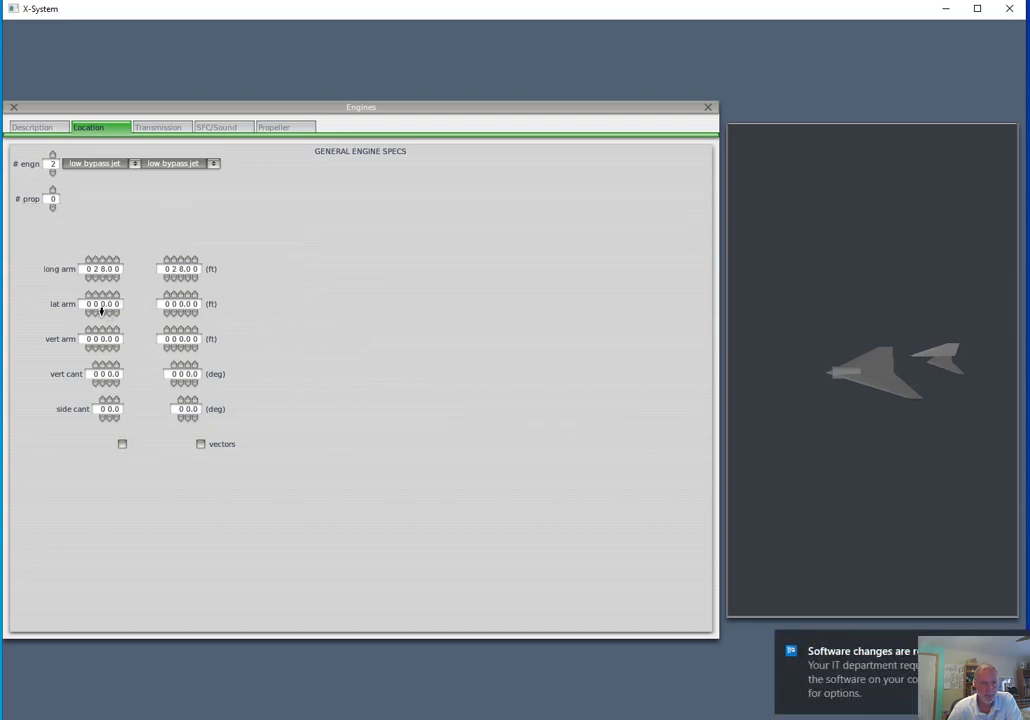
{"action": "left_click", "coordinate": [102, 312]}
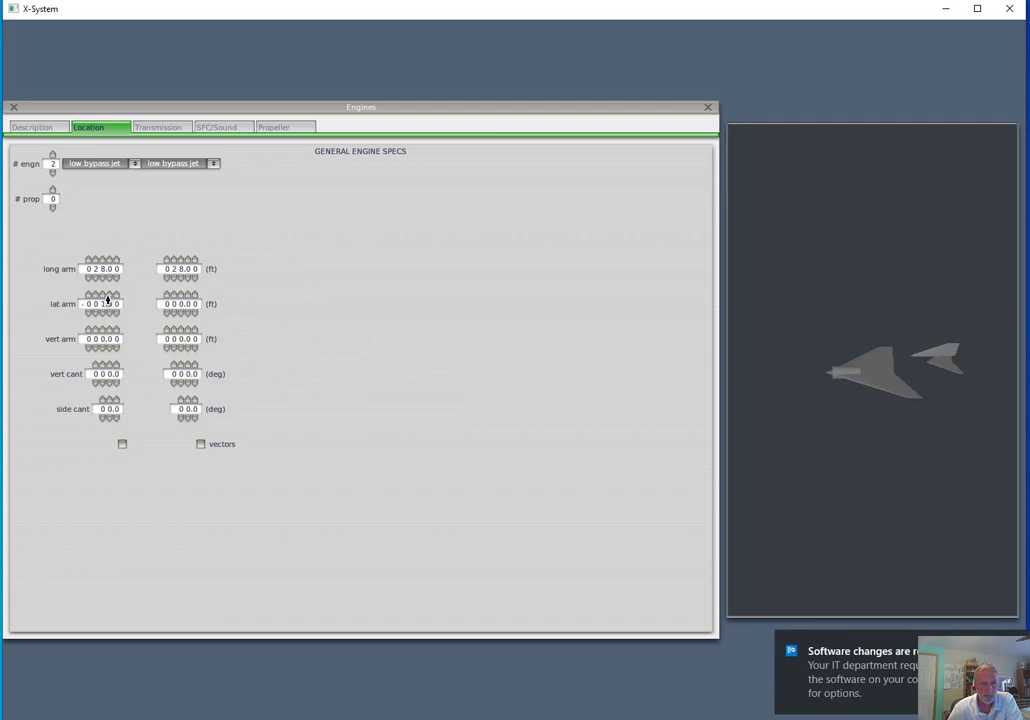
{"action": "left_click", "coordinate": [180, 297]}
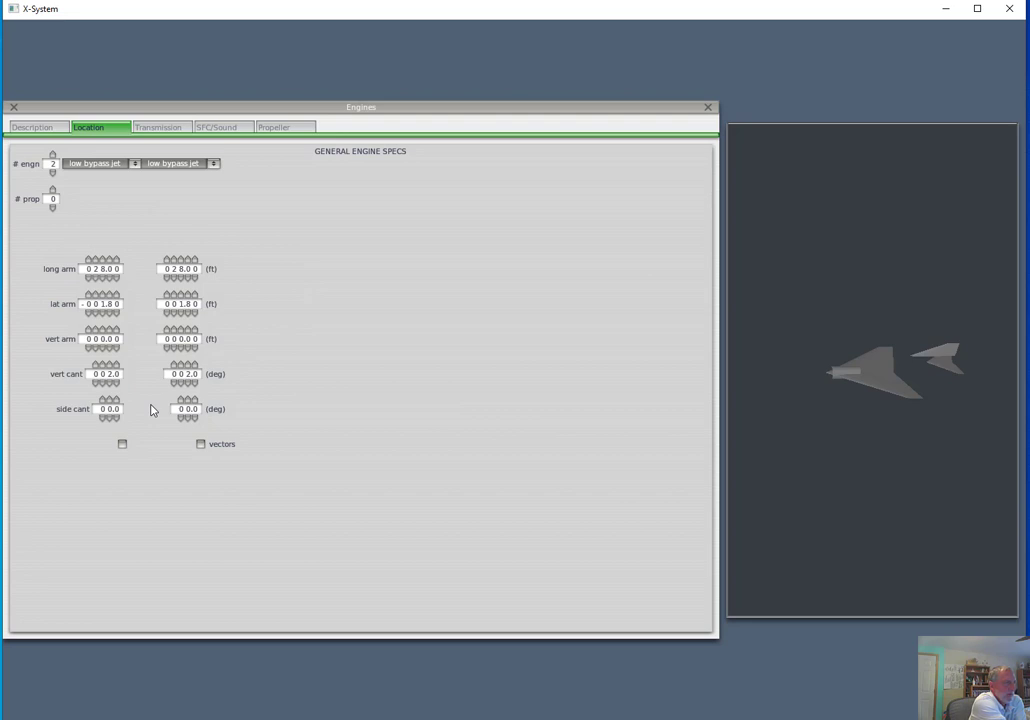
Set the jet engines' lo altitude half thrust and max thrust SFC to 0.850 and close the engine specs
{"action": "left_click", "coordinate": [222, 130]}
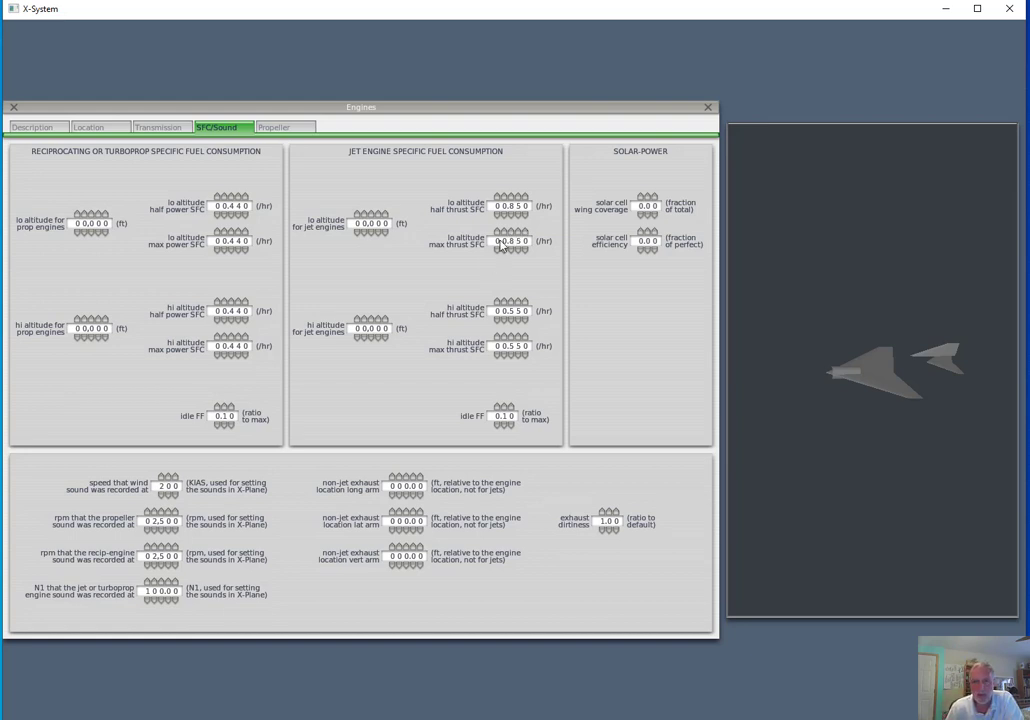
{"action": "mouse_move", "coordinate": [505, 245]}
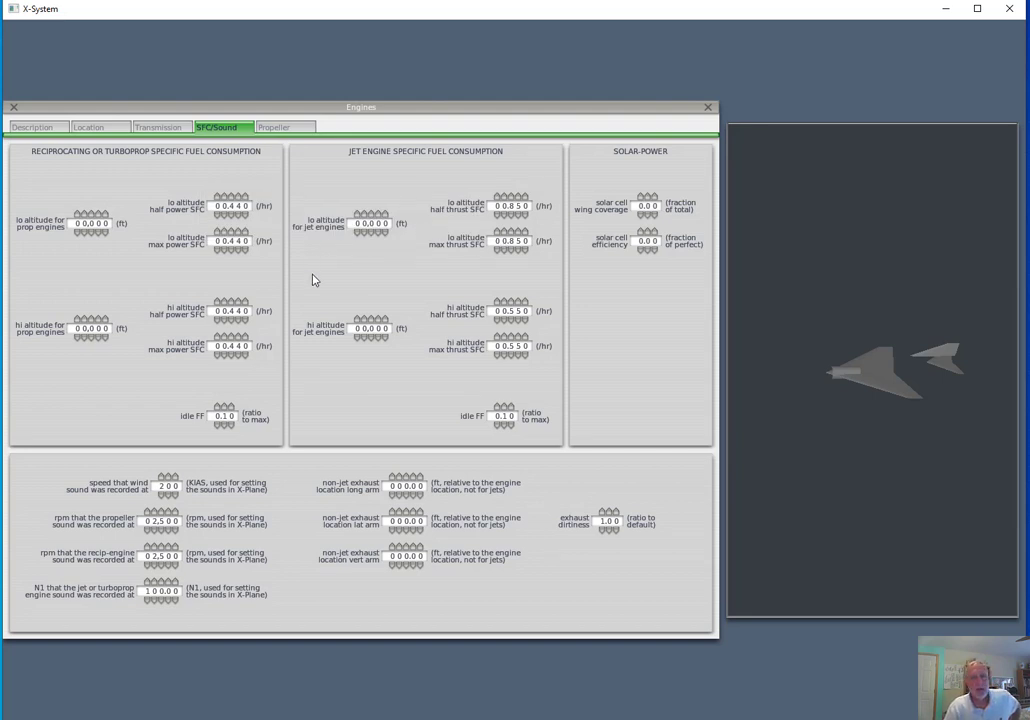
{"action": "left_click", "coordinate": [13, 108]}
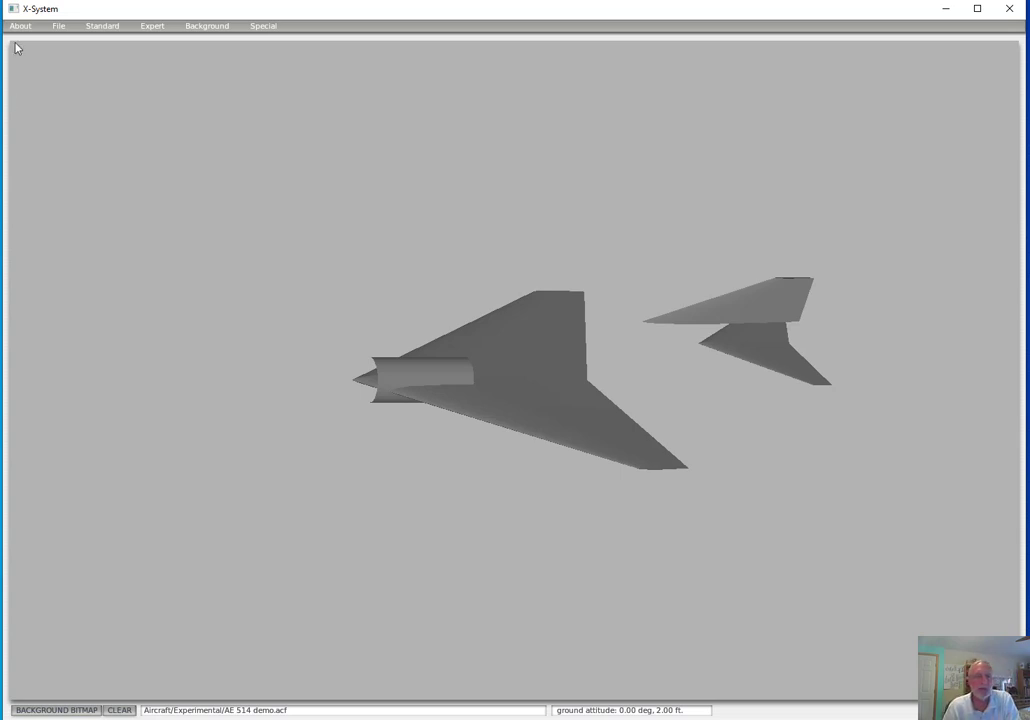
In the viewpoint settings, fill in the author's name, the description AE 514 demo F4 and the tail number NAE514
{"action": "left_click", "coordinate": [103, 26]}
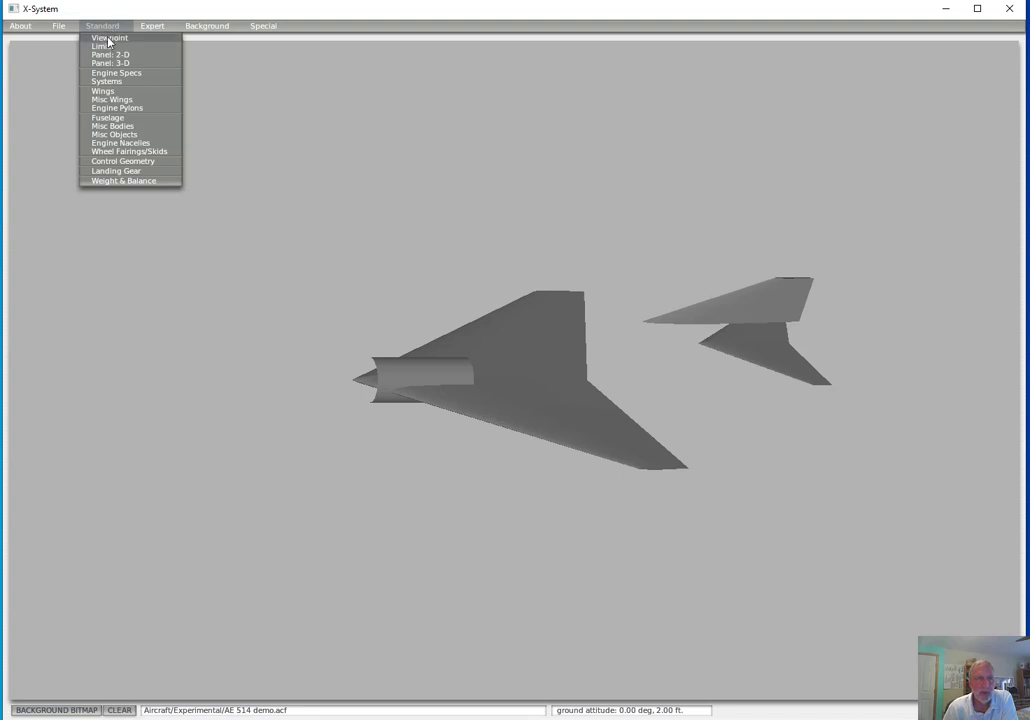
{"action": "left_click", "coordinate": [108, 39]}
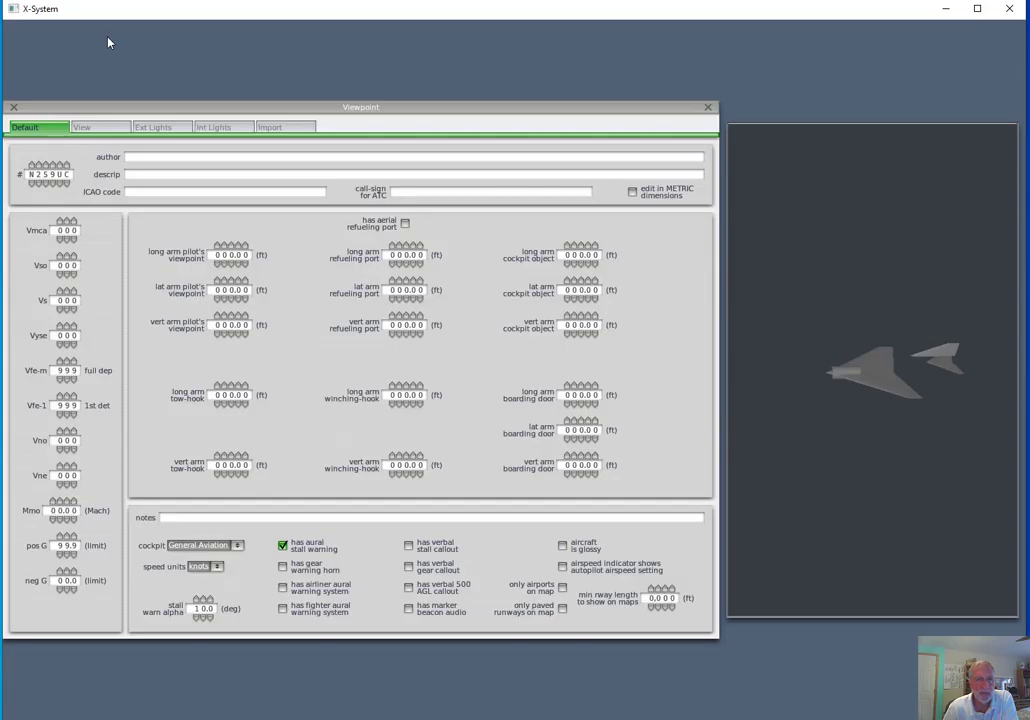
{"action": "left_click", "coordinate": [155, 158]}
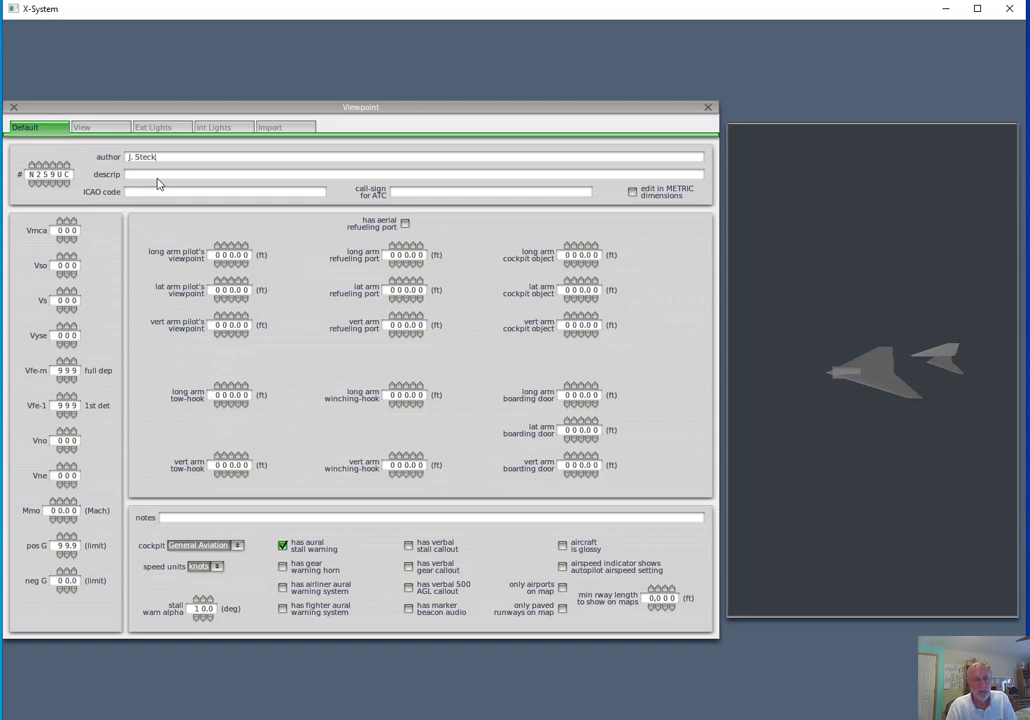
{"action": "left_click", "coordinate": [156, 176]}
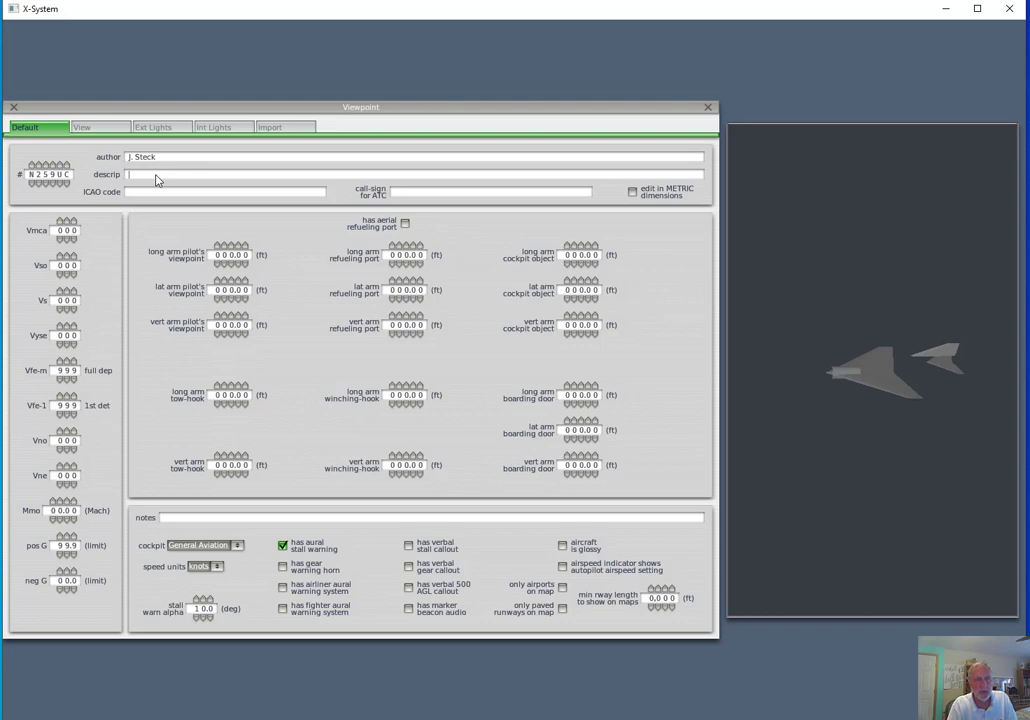
{"action": "type", "text": "AE 514 demo"}
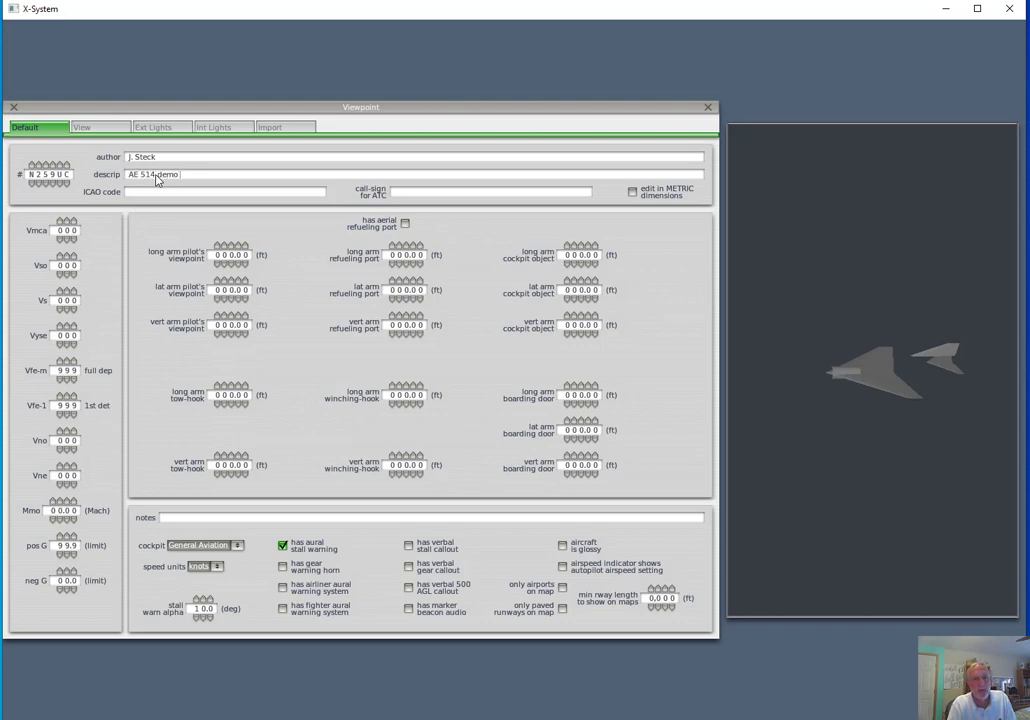
{"action": "type", "text": " F4"}
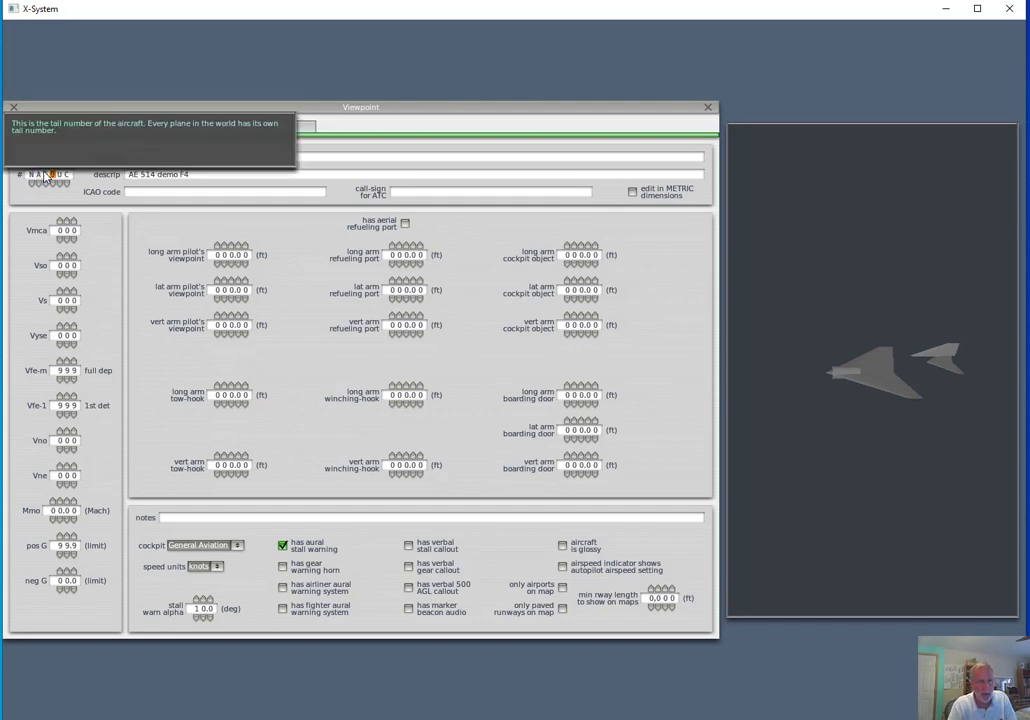
{"action": "type", "text": "514"}
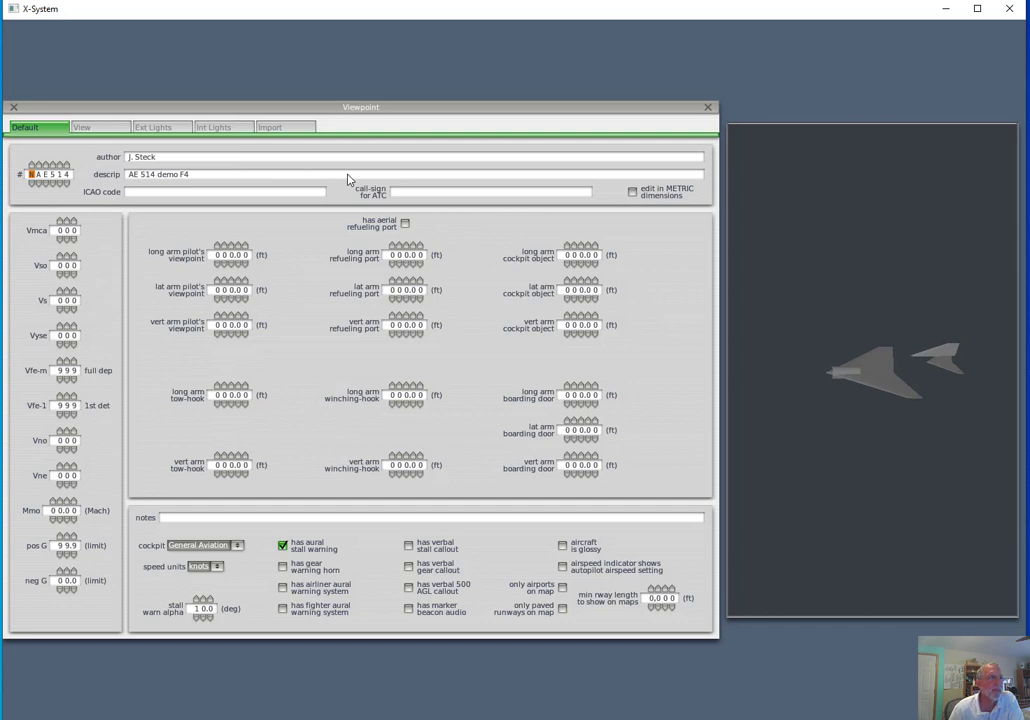
Set the aircraft's speed limits to Vso 123, Vs 145, Vne 760 and Mmo 2.00
{"action": "left_click", "coordinate": [62, 258]}
{"action": "left_click", "coordinate": [67, 257]}
{"action": "left_click", "coordinate": [67, 257]}
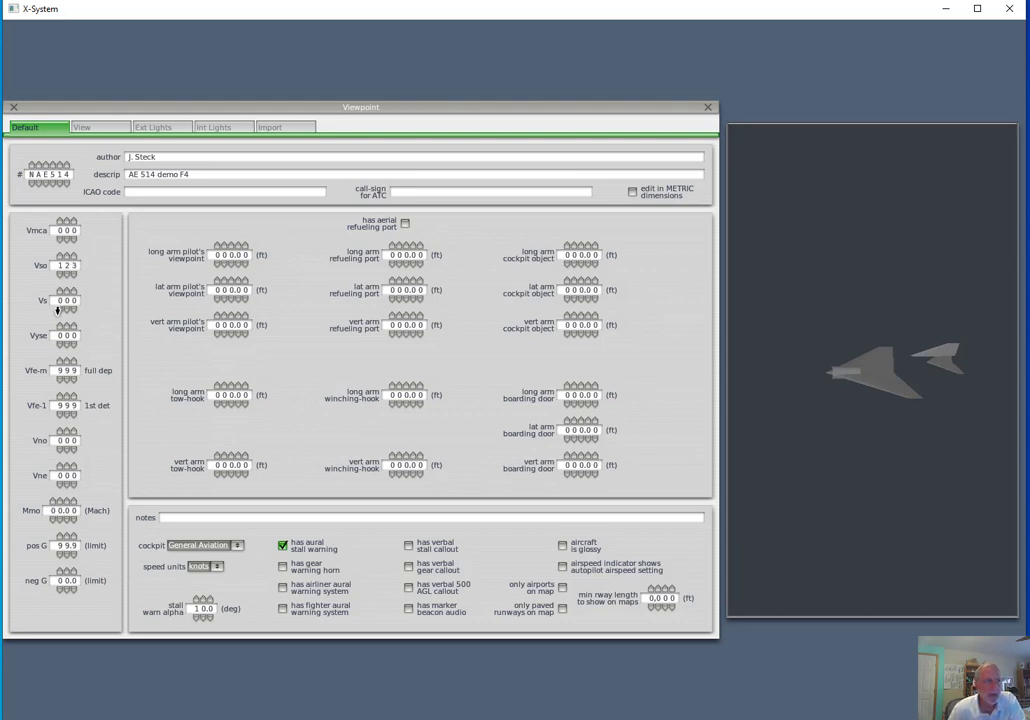
{"action": "left_click", "coordinate": [60, 291]}
{"action": "left_click", "coordinate": [74, 309]}
{"action": "left_click", "coordinate": [74, 309]}
{"action": "left_click", "coordinate": [60, 466]}
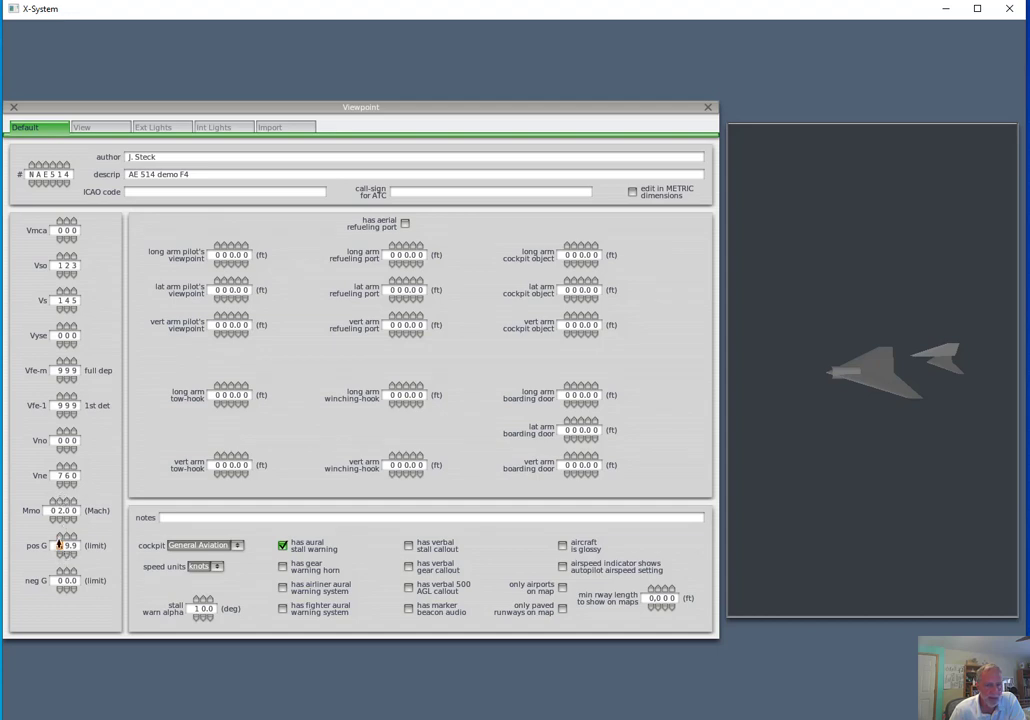
Set the positive G limit to 12.5 and the negative G limit to 8.7
{"action": "type", "text": "1"}
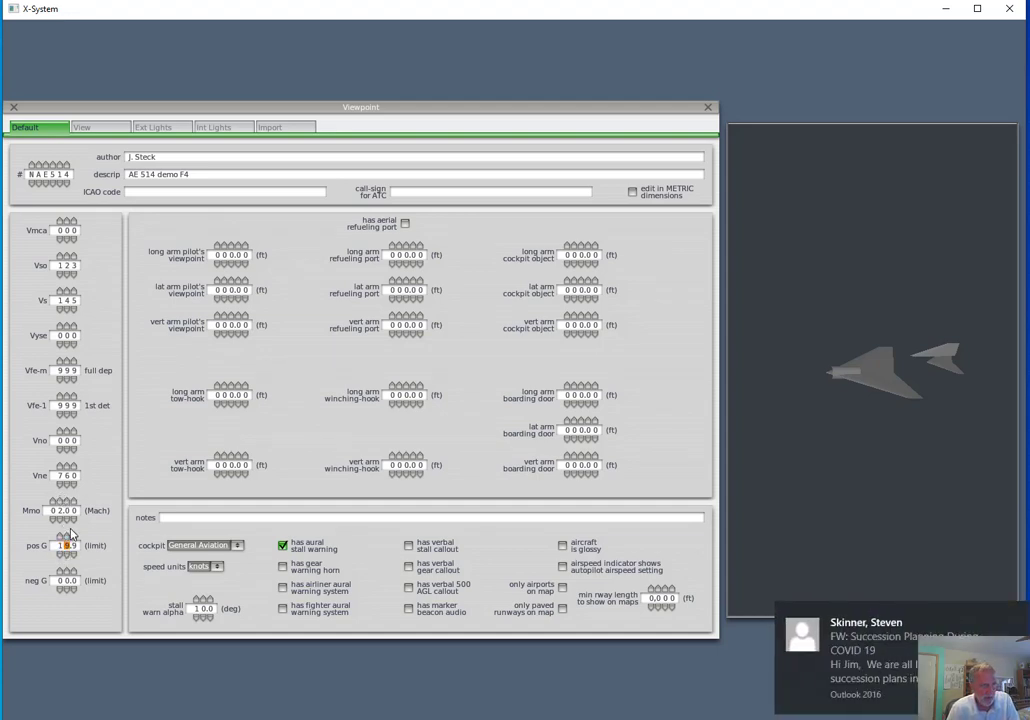
{"action": "type", "text": "2.5"}
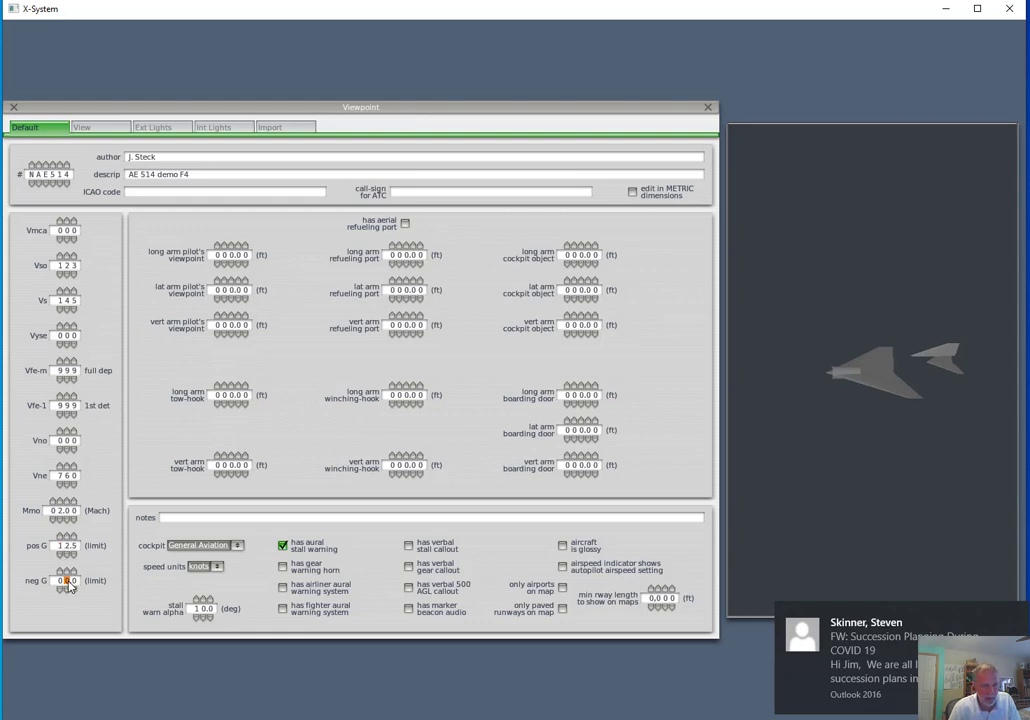
{"action": "left_click", "coordinate": [70, 579]}
{"action": "type", "text": "8"}
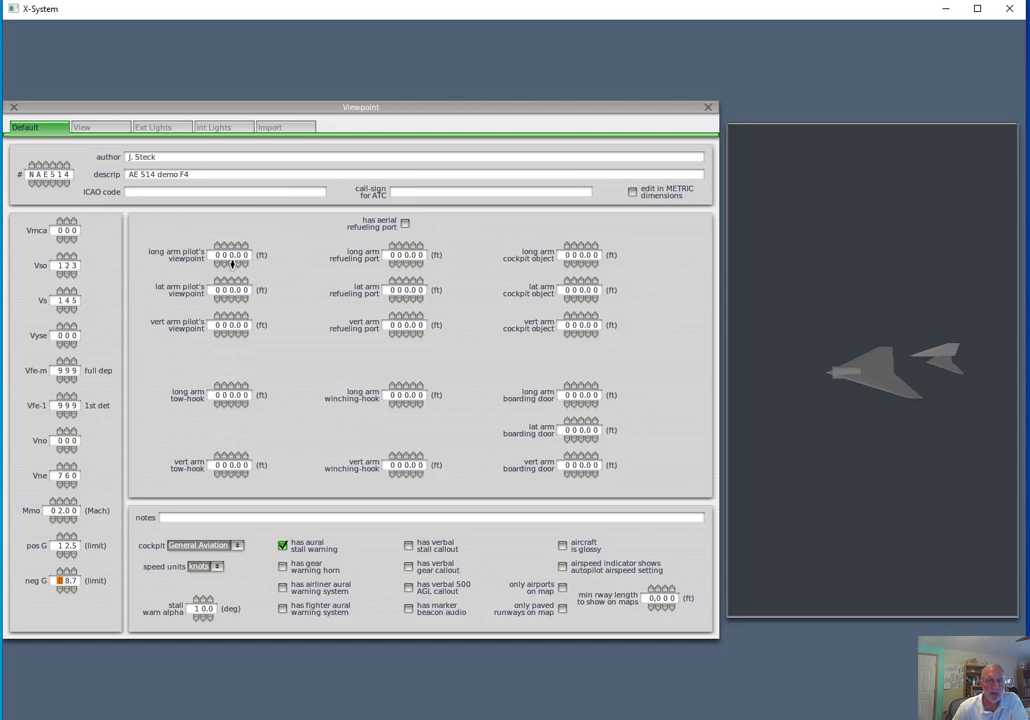
Set the pilot's viewpoint long arm to -1.90 ft and vert arm to 4.50 ft, and close the viewpoint settings
{"action": "left_click", "coordinate": [236, 246]}
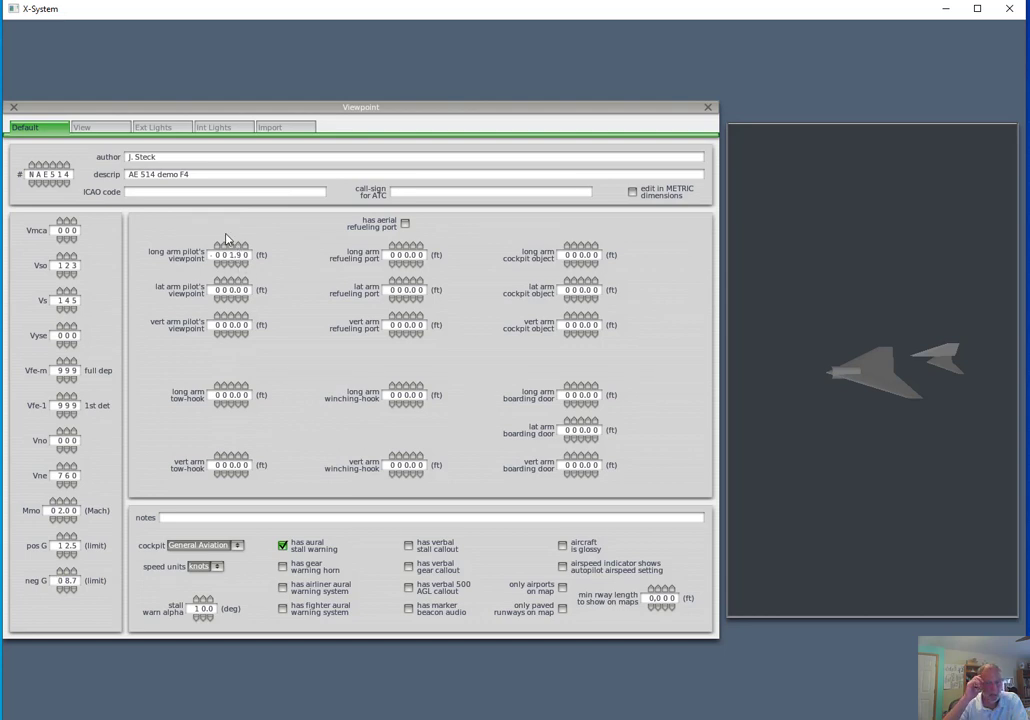
{"action": "left_click", "coordinate": [239, 317]}
{"action": "left_click", "coordinate": [239, 317]}
{"action": "left_click", "coordinate": [239, 317]}
{"action": "left_click", "coordinate": [239, 317]}
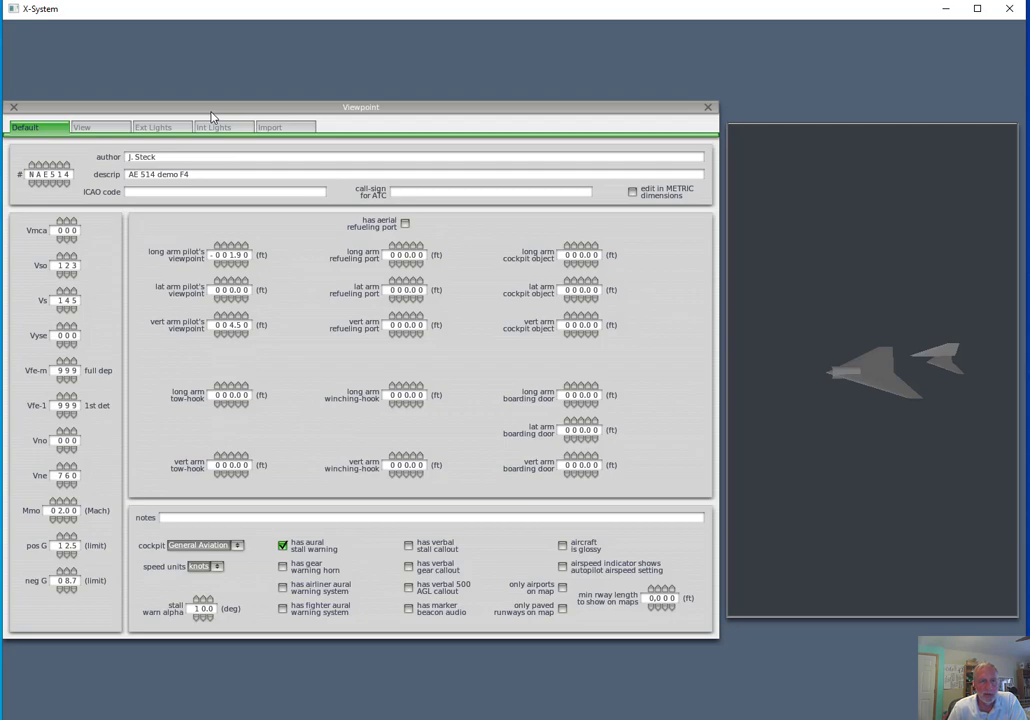
{"action": "left_click", "coordinate": [13, 106]}
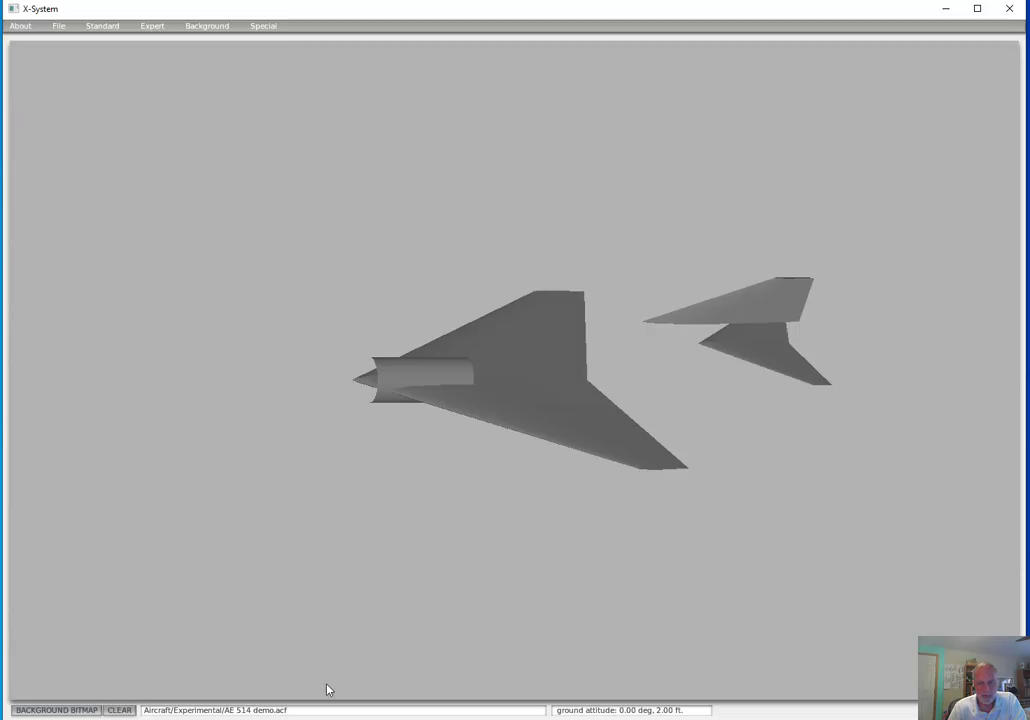
{"action": "left_click", "coordinate": [328, 719]}
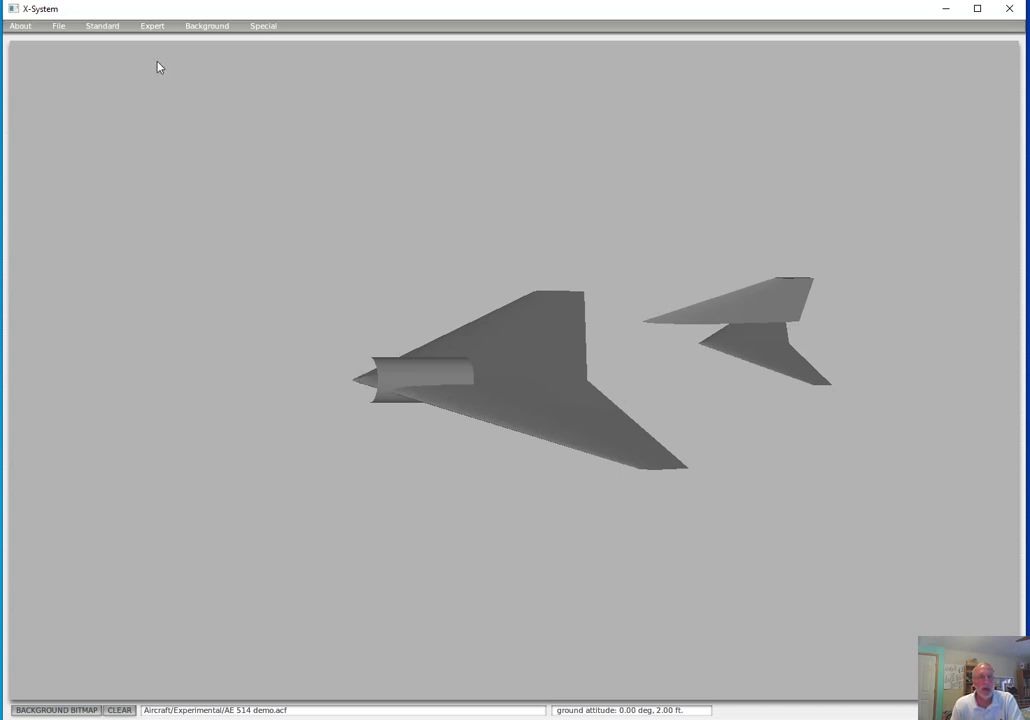
Open the landing gear settings and change the first gear's type to 2 lateral
{"action": "left_click", "coordinate": [104, 26]}
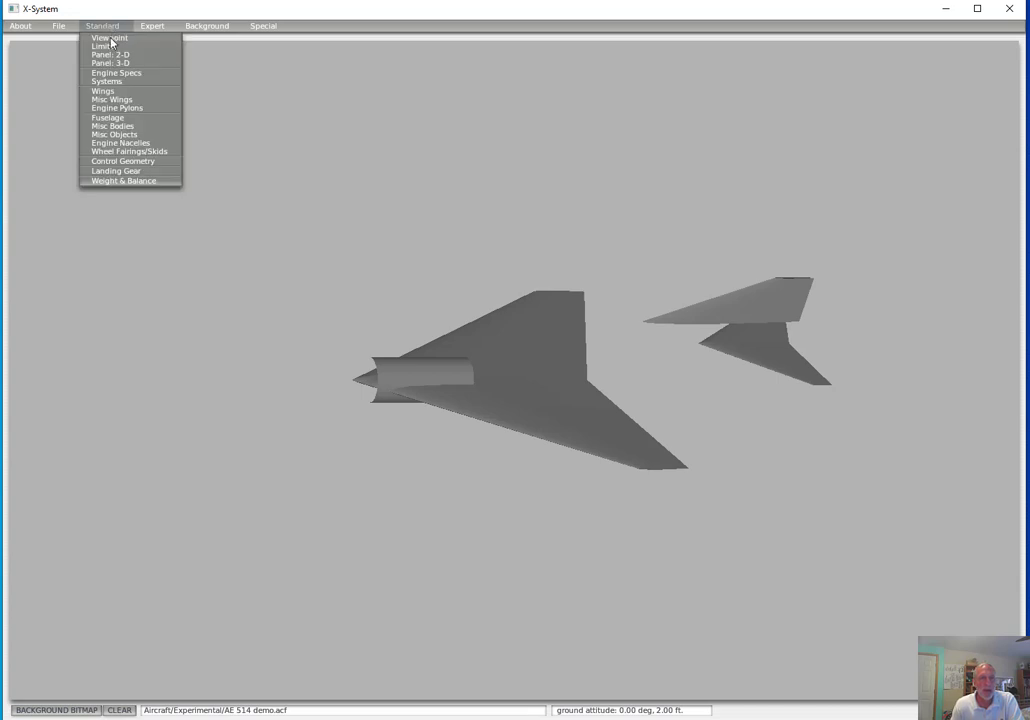
{"action": "left_click", "coordinate": [116, 171]}
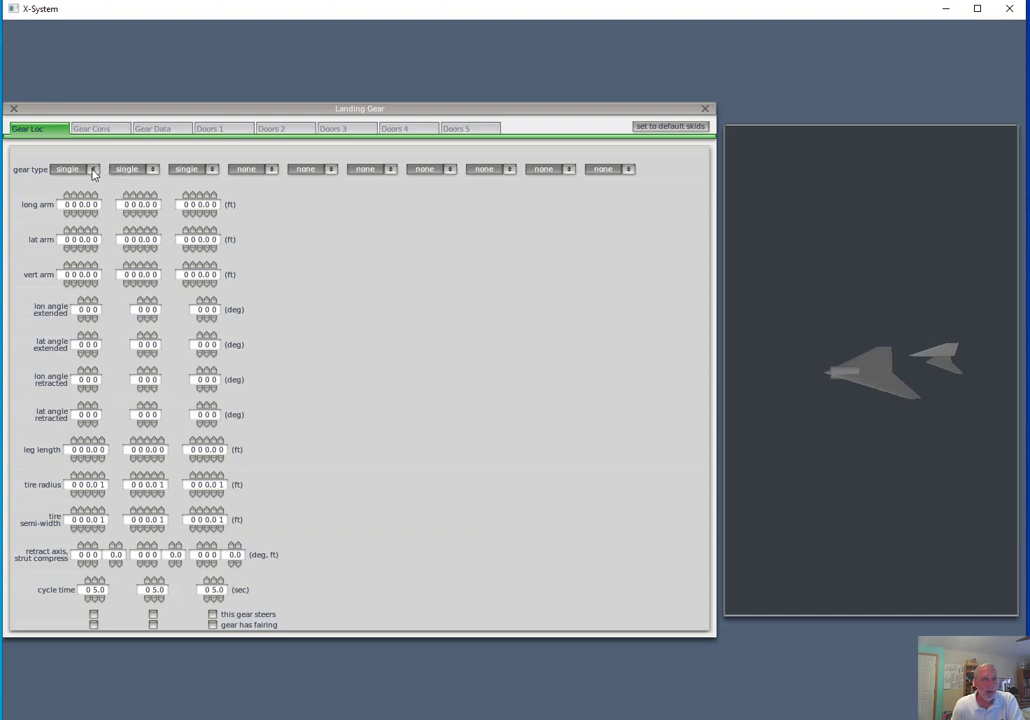
{"action": "left_click", "coordinate": [94, 170]}
{"action": "left_click", "coordinate": [81, 178]}
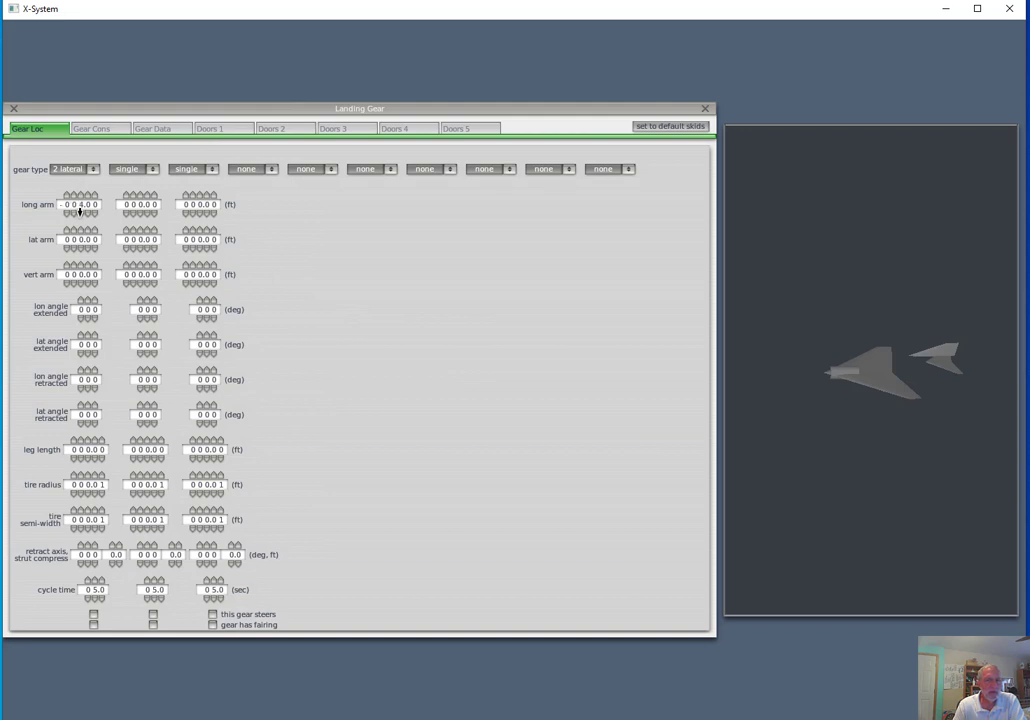
Set the three gears' long arms to -6.34, 17.86 and 17.86 ft, and the main gears' lat arms to -9 and 9 ft
{"action": "left_click", "coordinate": [80, 212]}
{"action": "left_click", "coordinate": [133, 195]}
{"action": "left_click", "coordinate": [134, 195]}
{"action": "left_click", "coordinate": [150, 213]}
{"action": "left_click", "coordinate": [194, 197]}
{"action": "left_click", "coordinate": [207, 212]}
{"action": "left_click", "coordinate": [200, 246]}
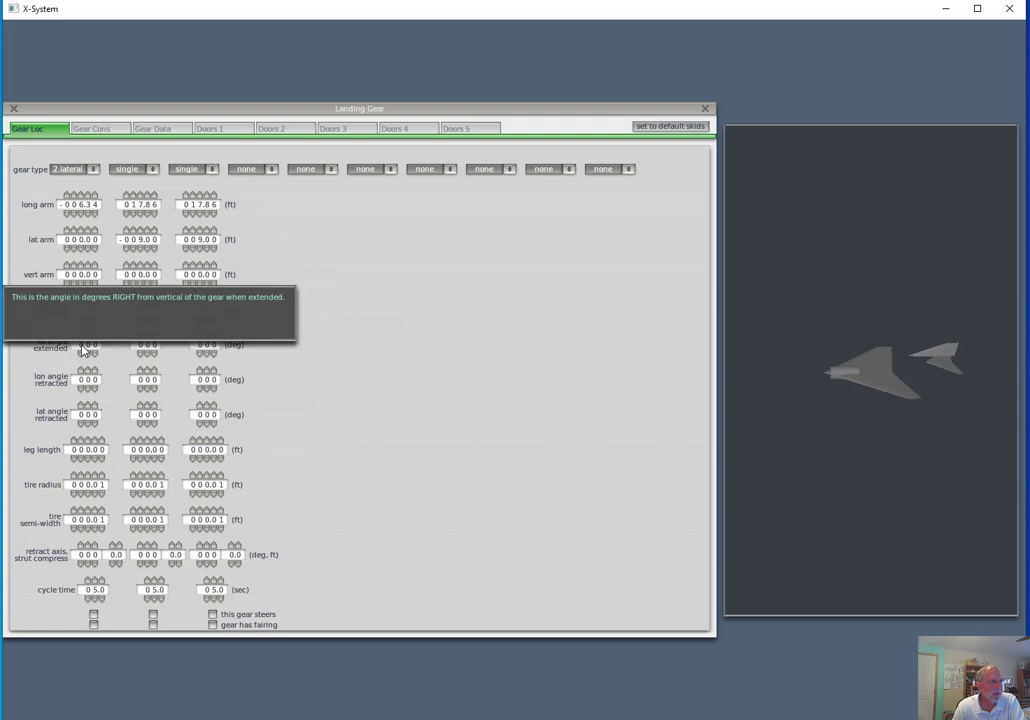
Set the retracted lon angles to -100, 40 and 40 degrees and the main gears' retracted lat angles to 90 and -90 degrees
{"action": "mouse_move", "coordinate": [85, 348]}
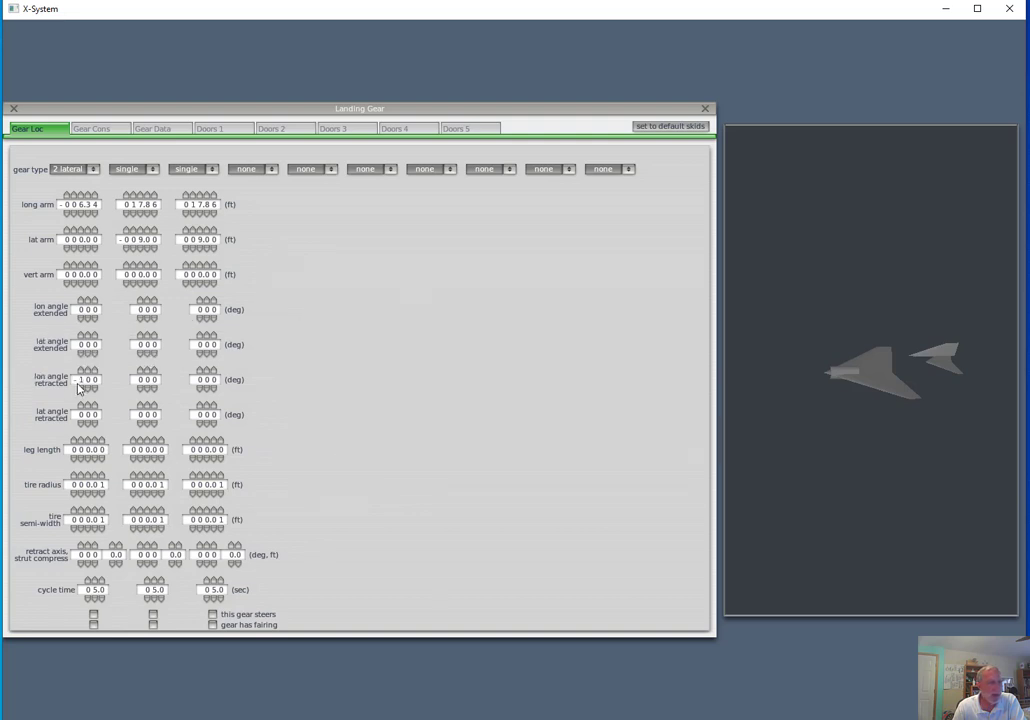
{"action": "mouse_move", "coordinate": [79, 389]}
{"action": "left_click", "coordinate": [149, 377]}
{"action": "left_click", "coordinate": [208, 377]}
{"action": "left_click", "coordinate": [132, 442]}
{"action": "left_click", "coordinate": [140, 408]}
{"action": "left_click", "coordinate": [148, 424]}
{"action": "left_click", "coordinate": [200, 423]}
{"action": "left_click", "coordinate": [207, 407]}
Set the gear leg lengths to 4.80, 4.90 and 4.90 ft and all three tire radii to 1.00 ft
{"action": "left_click", "coordinate": [96, 459]}
{"action": "left_click", "coordinate": [96, 459]}
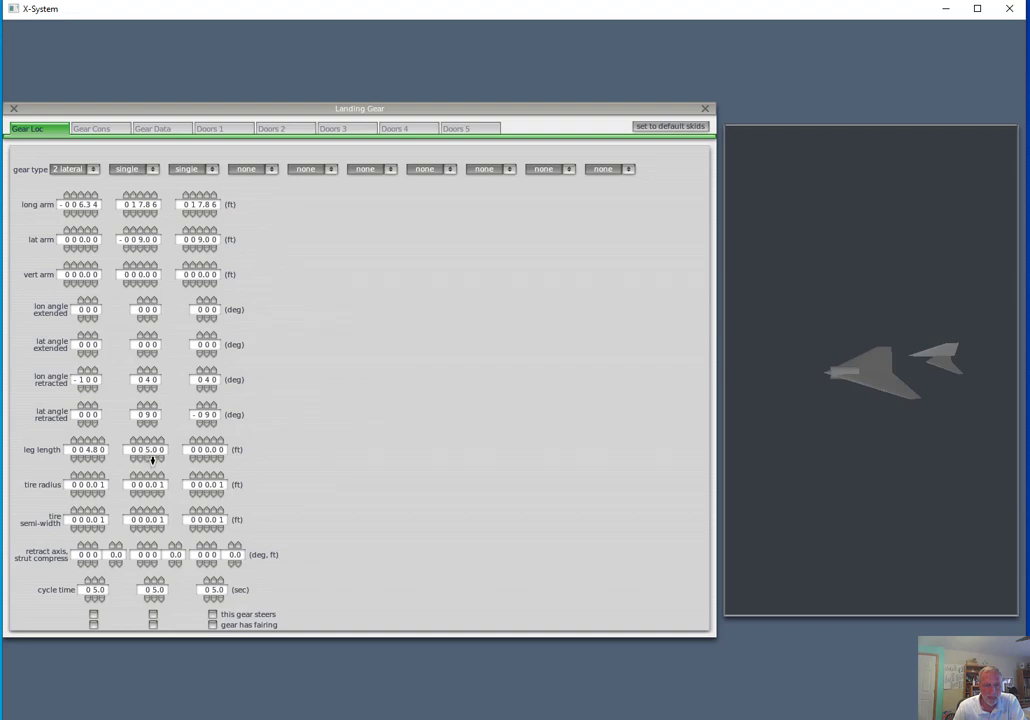
{"action": "left_click", "coordinate": [152, 458]}
{"action": "left_click", "coordinate": [214, 458]}
{"action": "left_click", "coordinate": [96, 484]}
{"action": "left_click", "coordinate": [102, 492]}
{"action": "left_click", "coordinate": [146, 483]}
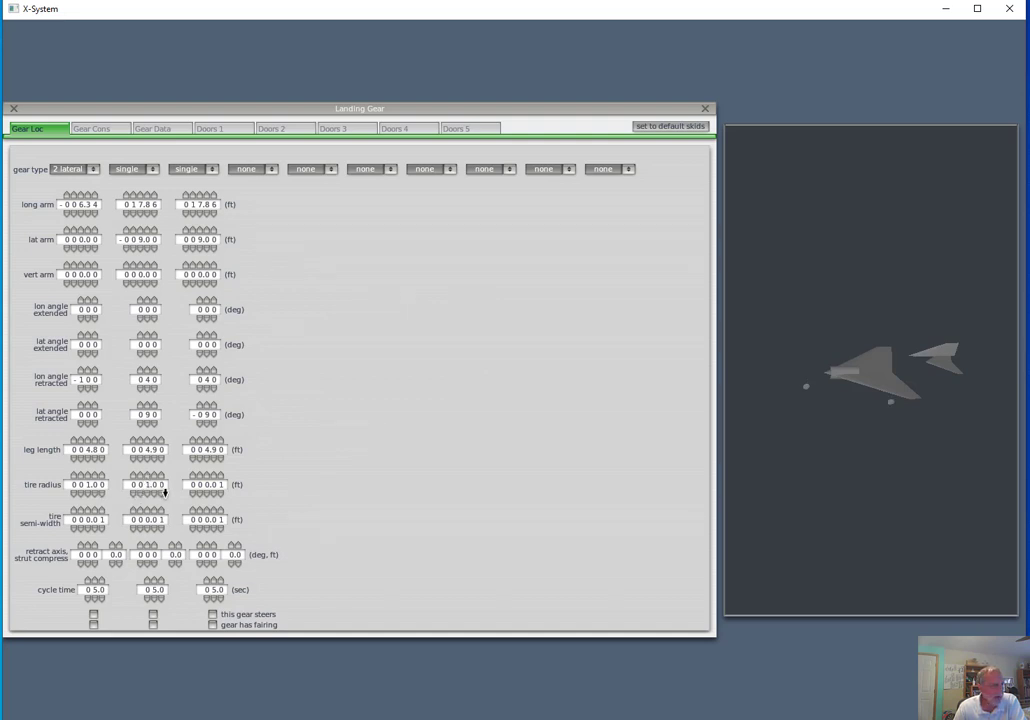
{"action": "left_click", "coordinate": [204, 484]}
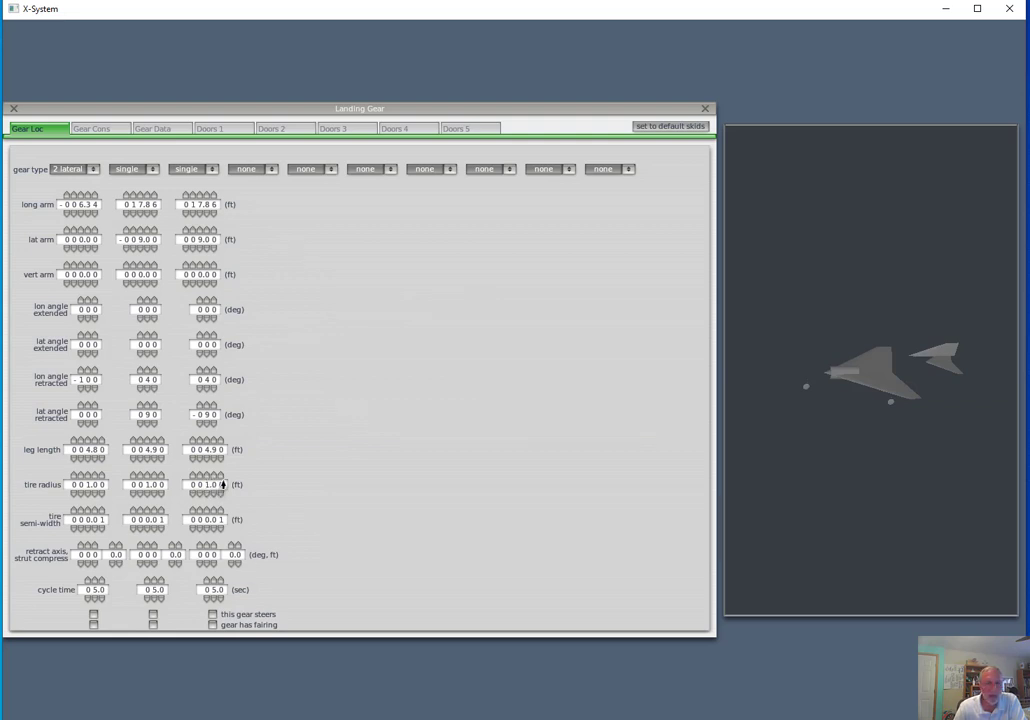
{"action": "left_click", "coordinate": [223, 486]}
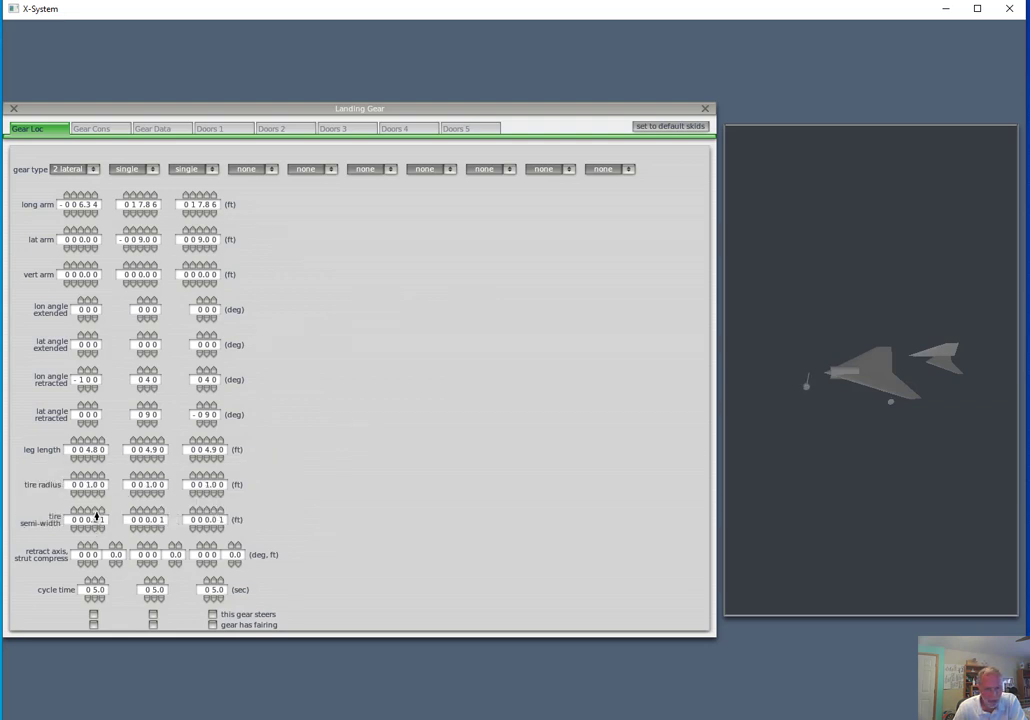
Set the tire semi-width of all three gears to 0.30 ft and make the first gear steer
{"action": "left_click", "coordinate": [96, 512]}
{"action": "left_click", "coordinate": [101, 528]}
{"action": "left_click", "coordinate": [152, 512]}
{"action": "left_click", "coordinate": [214, 512]}
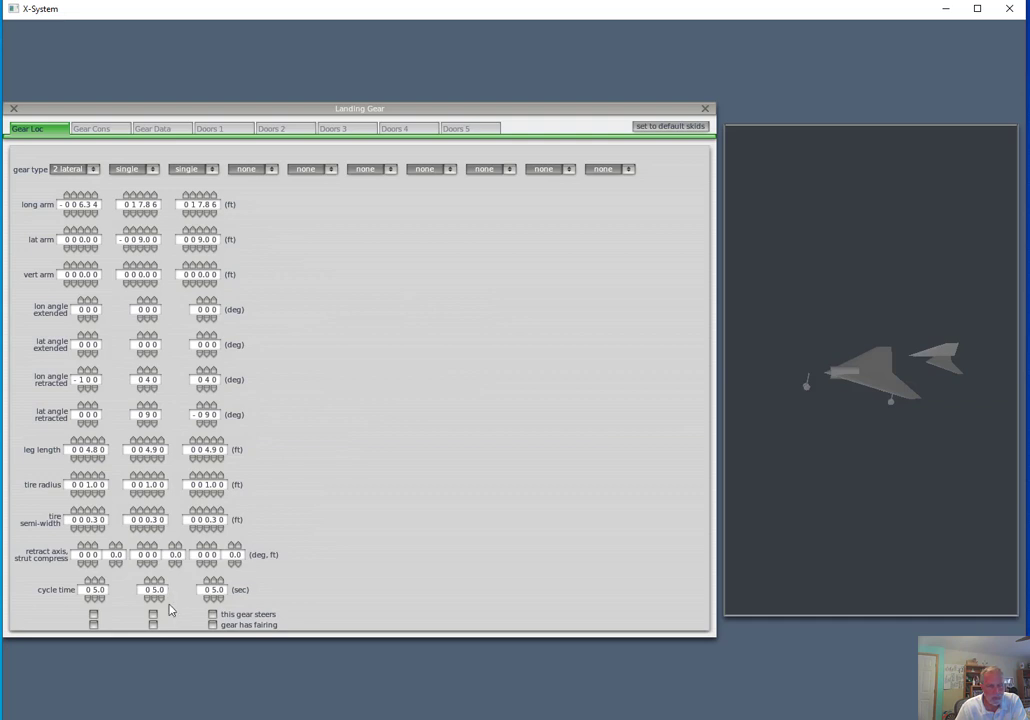
{"action": "left_click", "coordinate": [93, 614]}
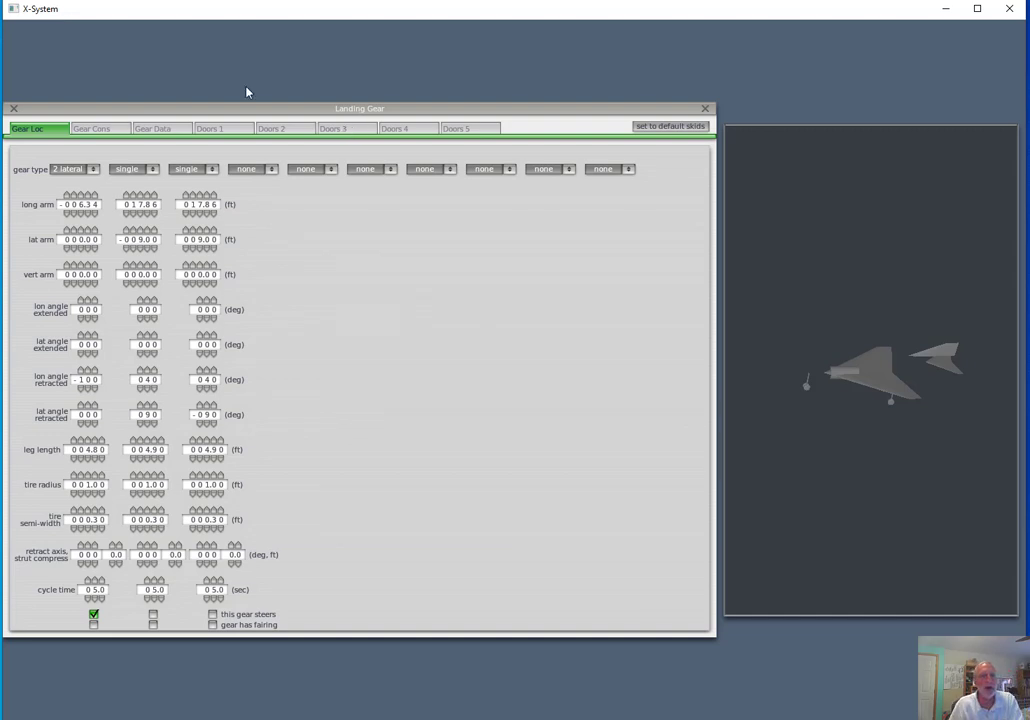
Make the landing gear retractable in the gear data and close the landing gear settings
{"action": "left_click", "coordinate": [172, 133]}
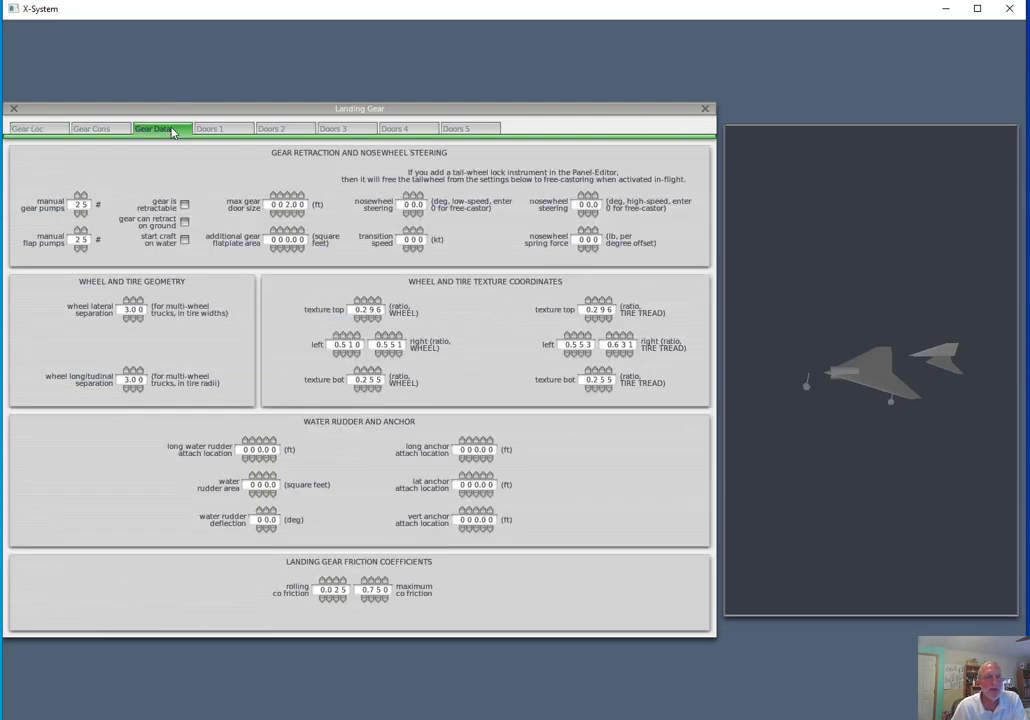
{"action": "left_click", "coordinate": [185, 205]}
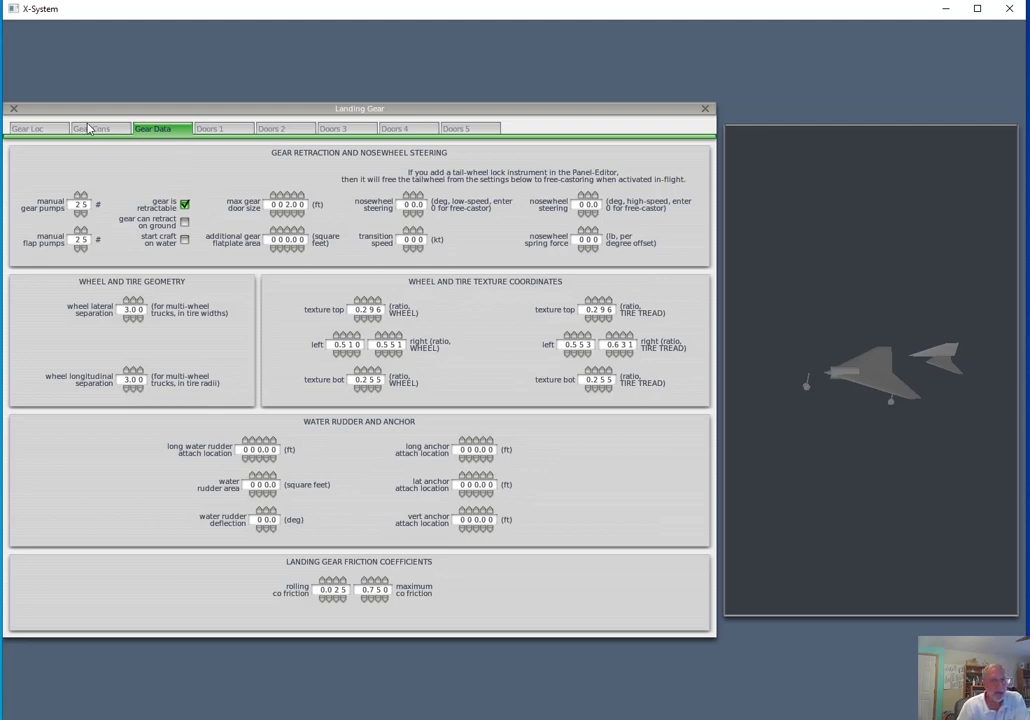
{"action": "left_click", "coordinate": [14, 108]}
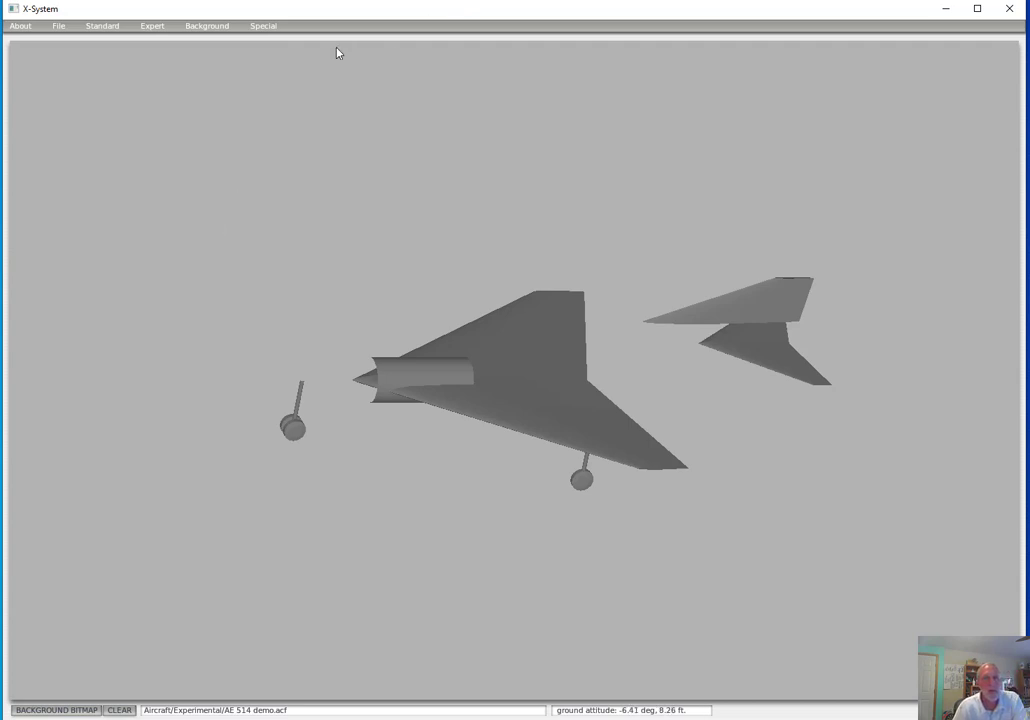
Show the aircraft with moving controls to check the gear retraction and control surface motion
{"action": "left_click", "coordinate": [264, 27]}
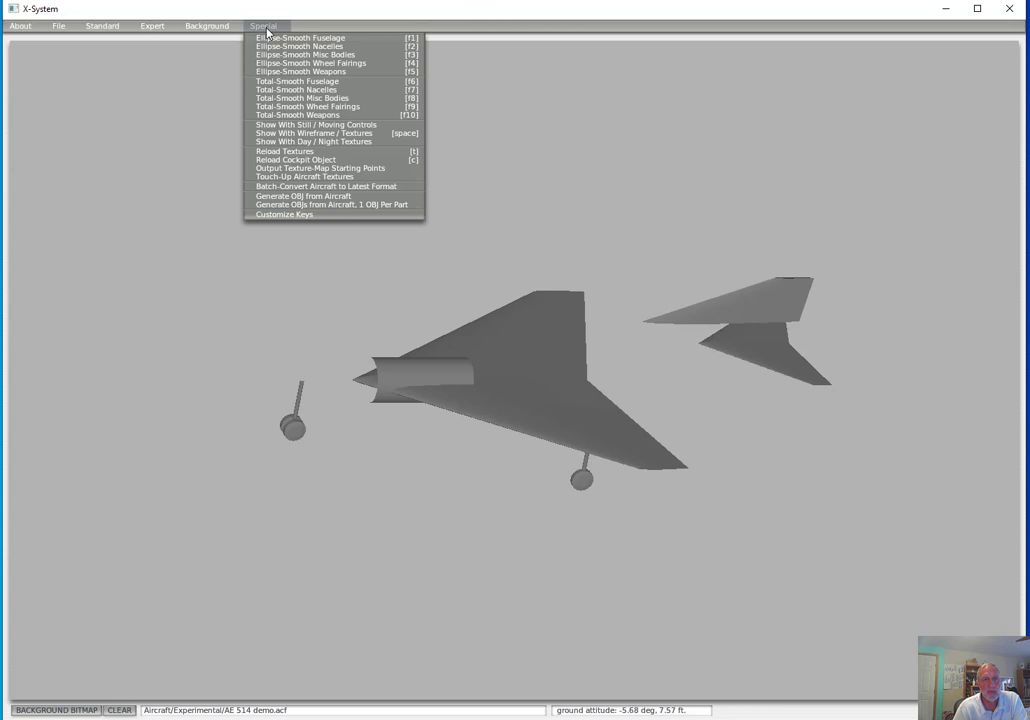
{"action": "left_click", "coordinate": [321, 125]}
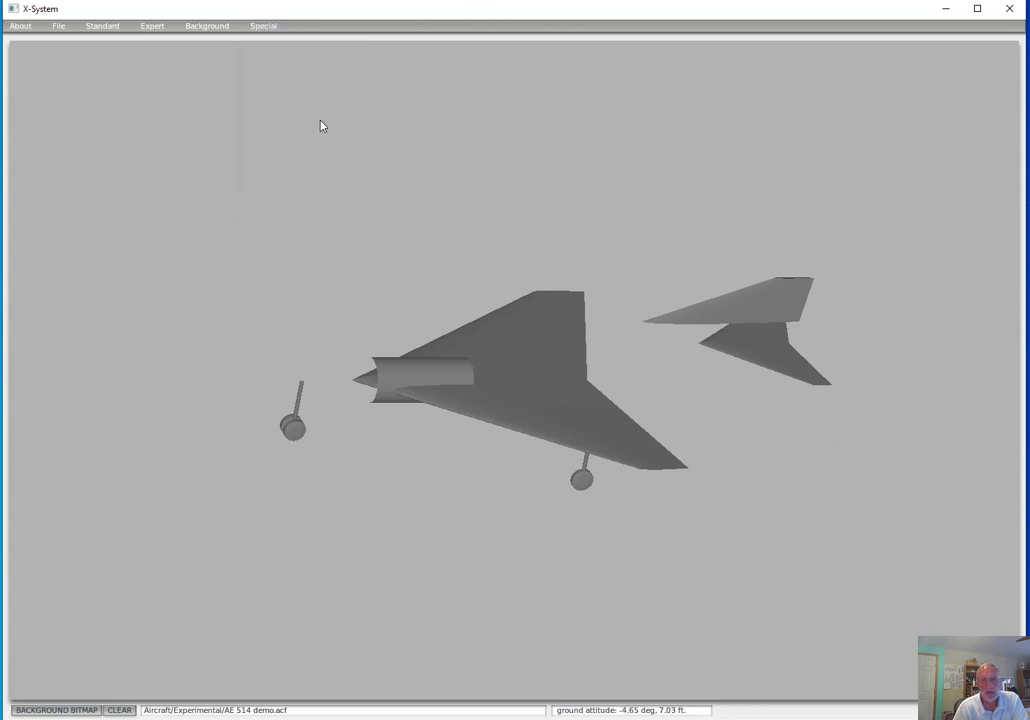
{"action": "left_click", "coordinate": [268, 28]}
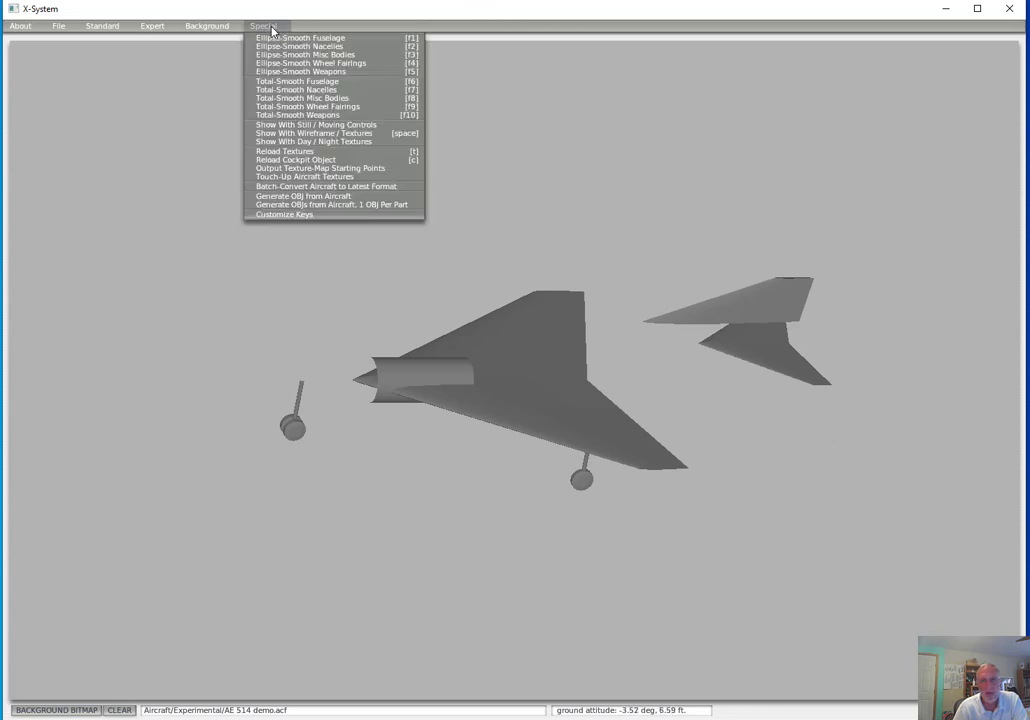
{"action": "left_click", "coordinate": [309, 129]}
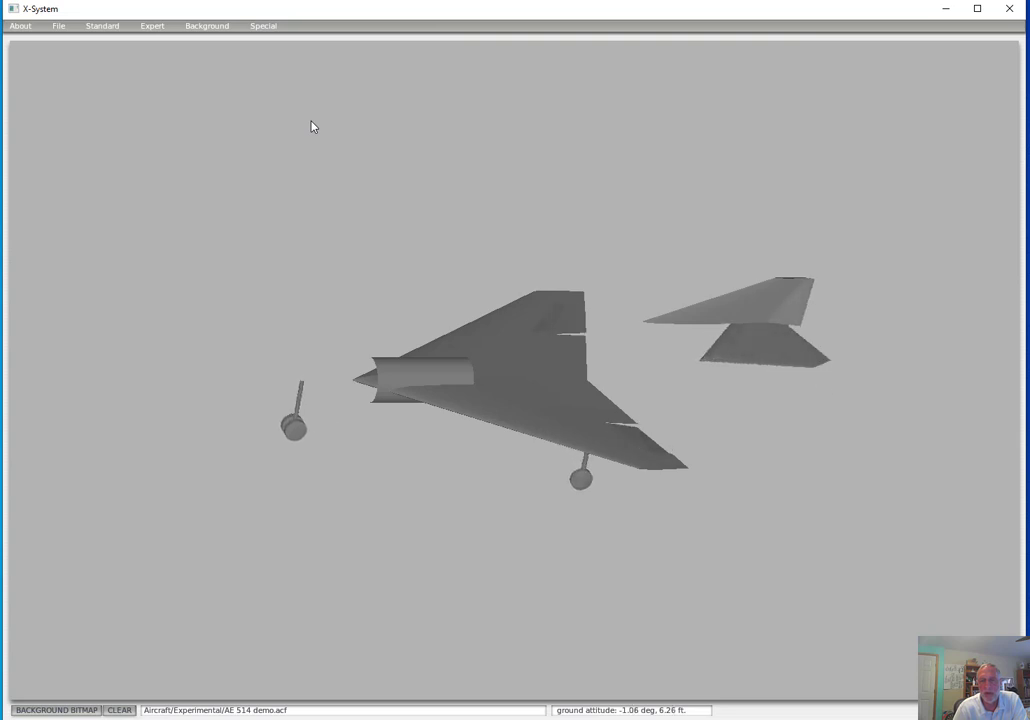
{"action": "left_click", "coordinate": [274, 28]}
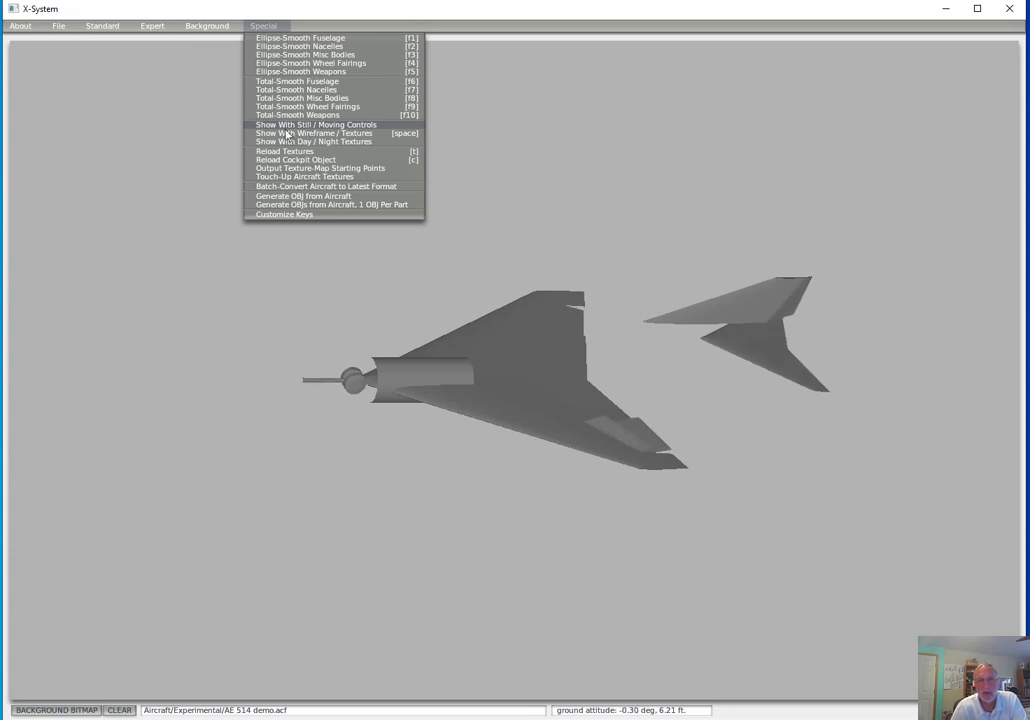
{"action": "left_click", "coordinate": [188, 188]}
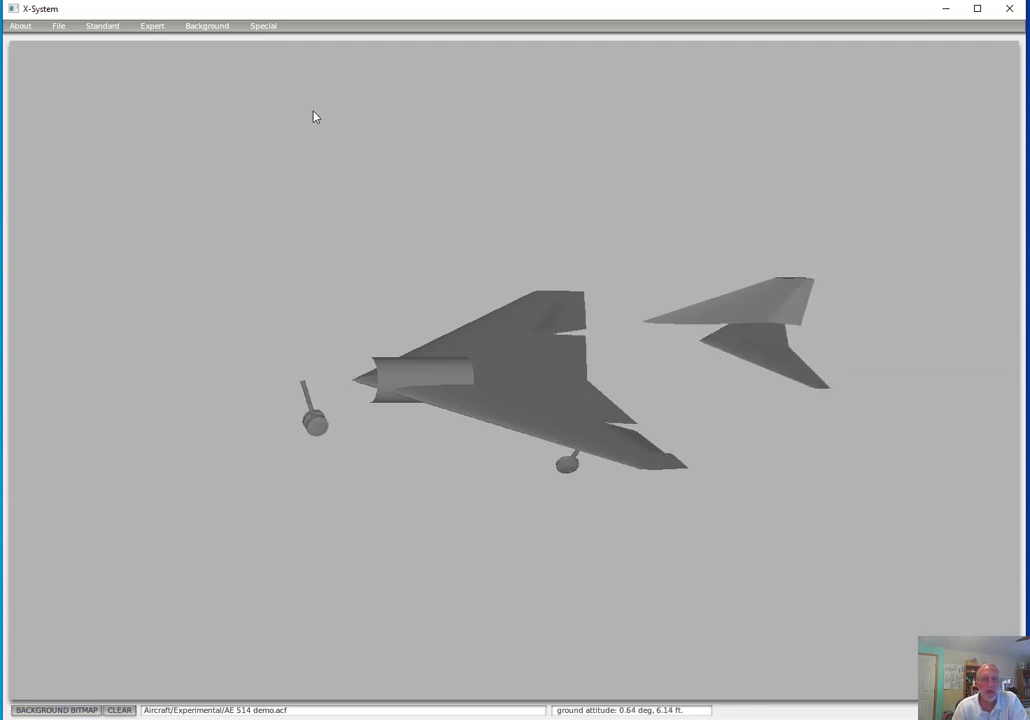
Open the fuselage settings and set the body radius to 4.00 ft and the number of stations to 9
{"action": "left_click", "coordinate": [108, 28]}
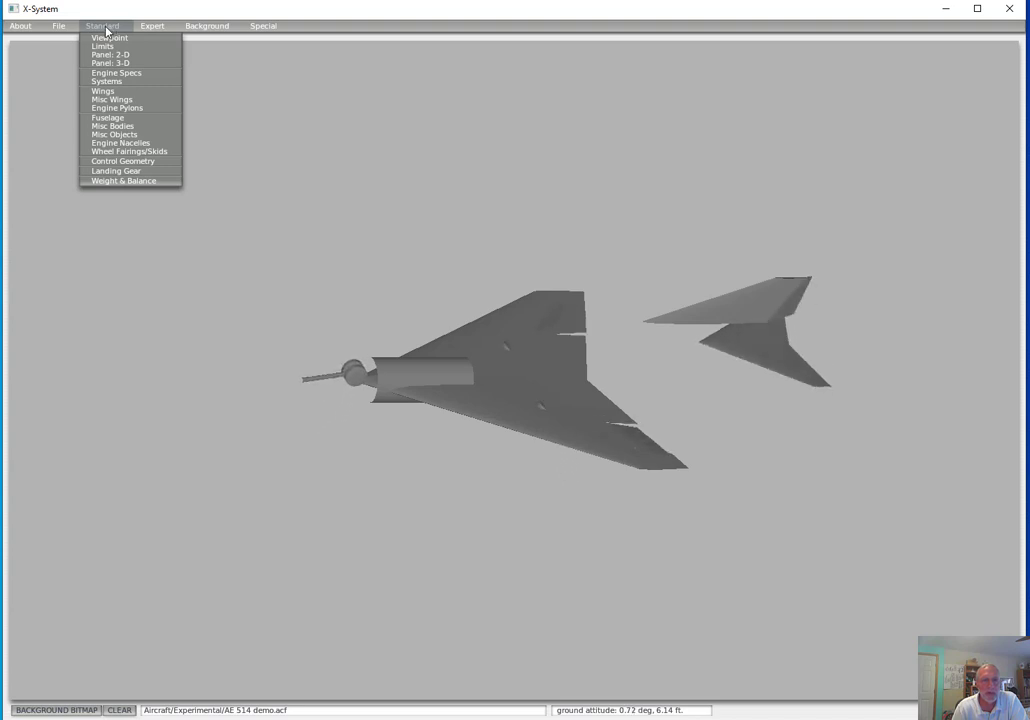
{"action": "left_click", "coordinate": [108, 118]}
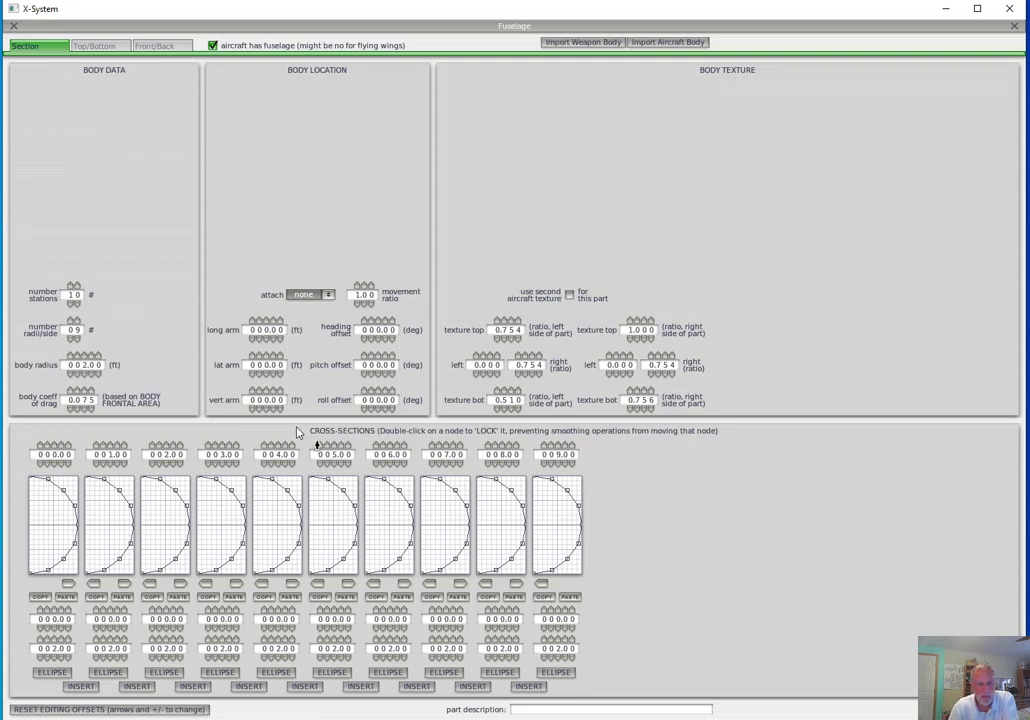
{"action": "left_click", "coordinate": [83, 357]}
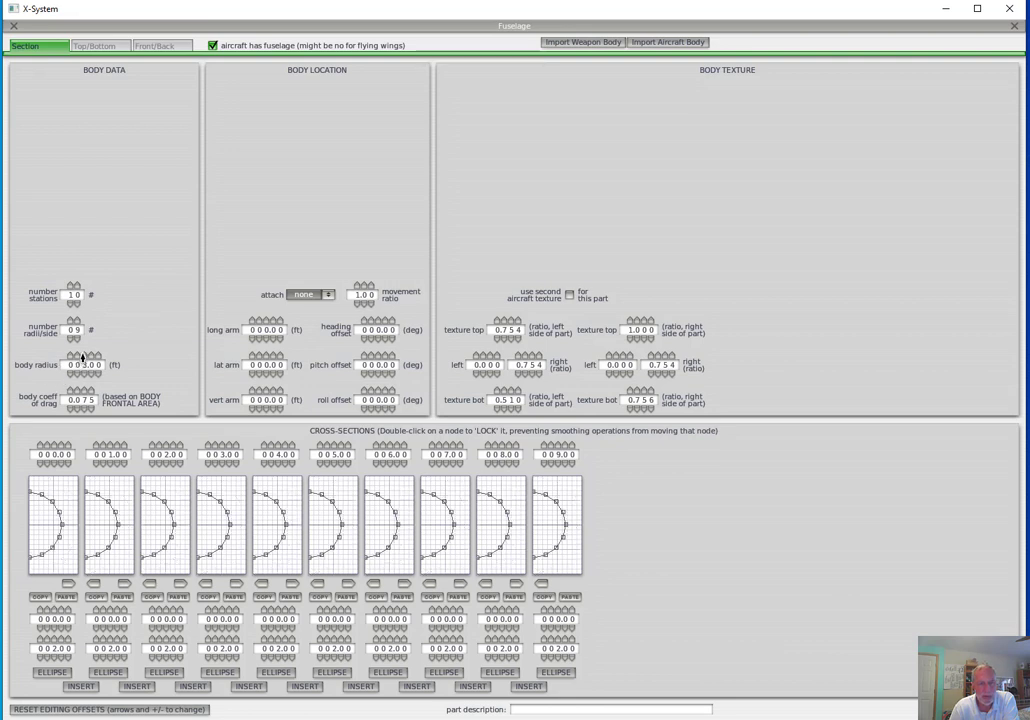
{"action": "left_click", "coordinate": [83, 357]}
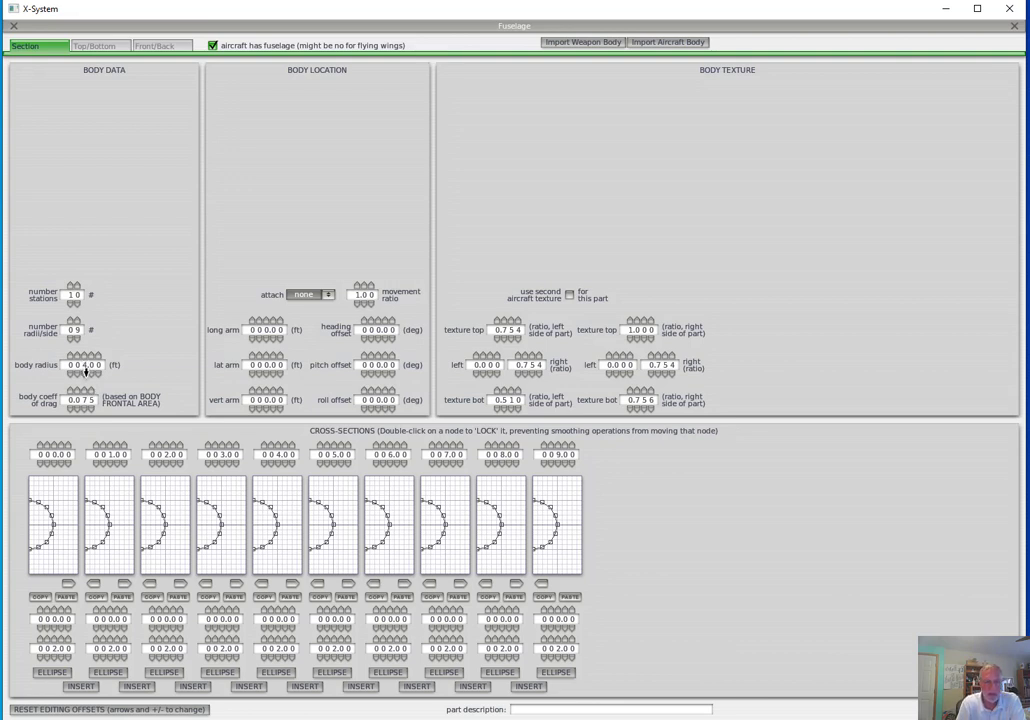
{"action": "left_click", "coordinate": [71, 288]}
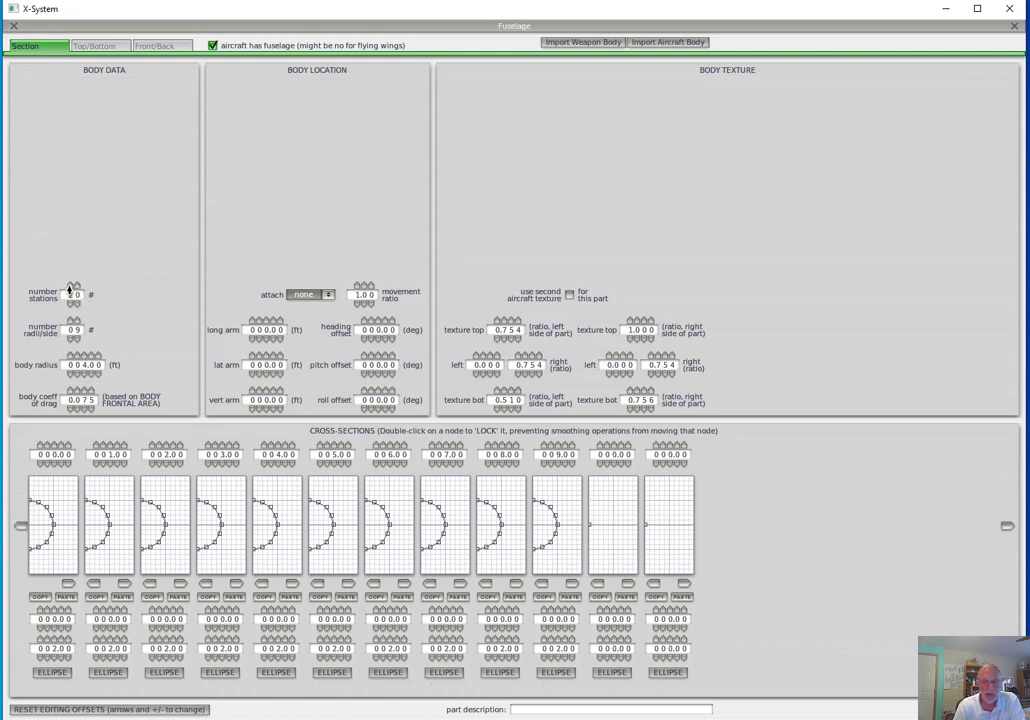
{"action": "left_click", "coordinate": [74, 303]}
{"action": "left_click", "coordinate": [74, 303]}
{"action": "left_click", "coordinate": [74, 303]}
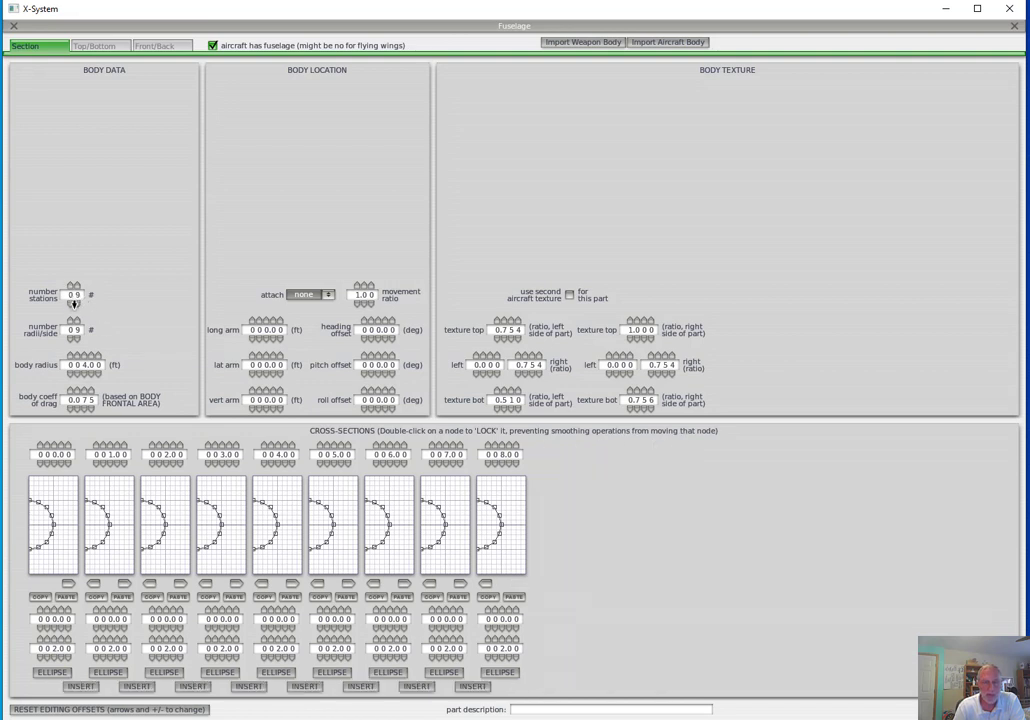
Set the fuselage's number of stations to 14 and look over its cross-sections, top/bottom view and front/back view
{"action": "left_click", "coordinate": [71, 287]}
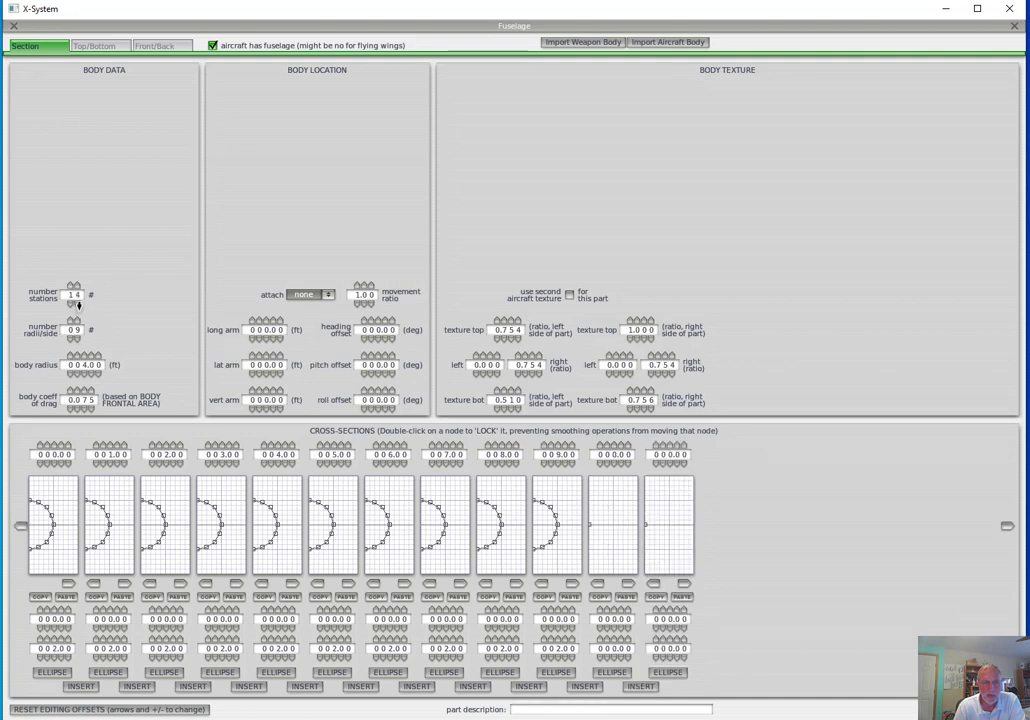
{"action": "left_click", "coordinate": [1007, 527]}
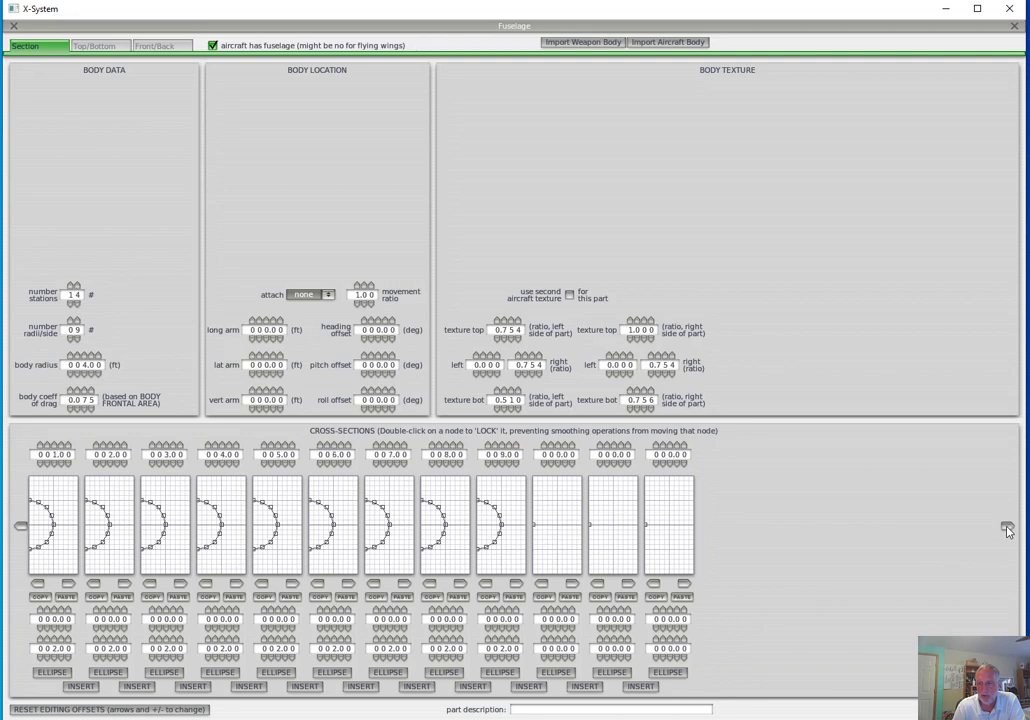
{"action": "left_click", "coordinate": [21, 527]}
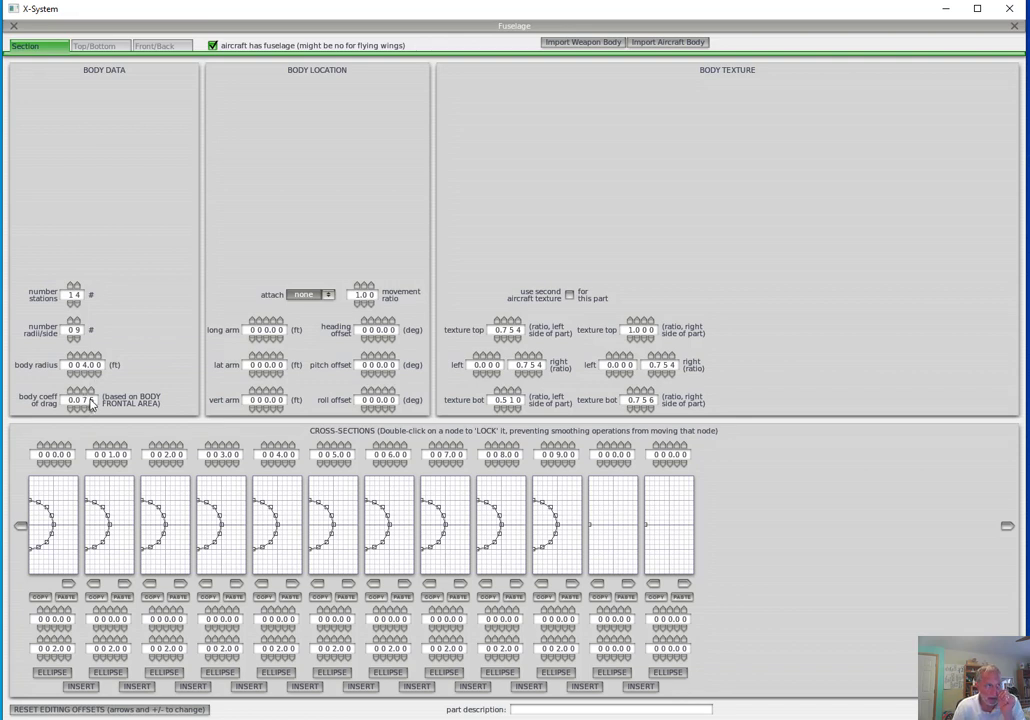
{"action": "mouse_move", "coordinate": [89, 403]}
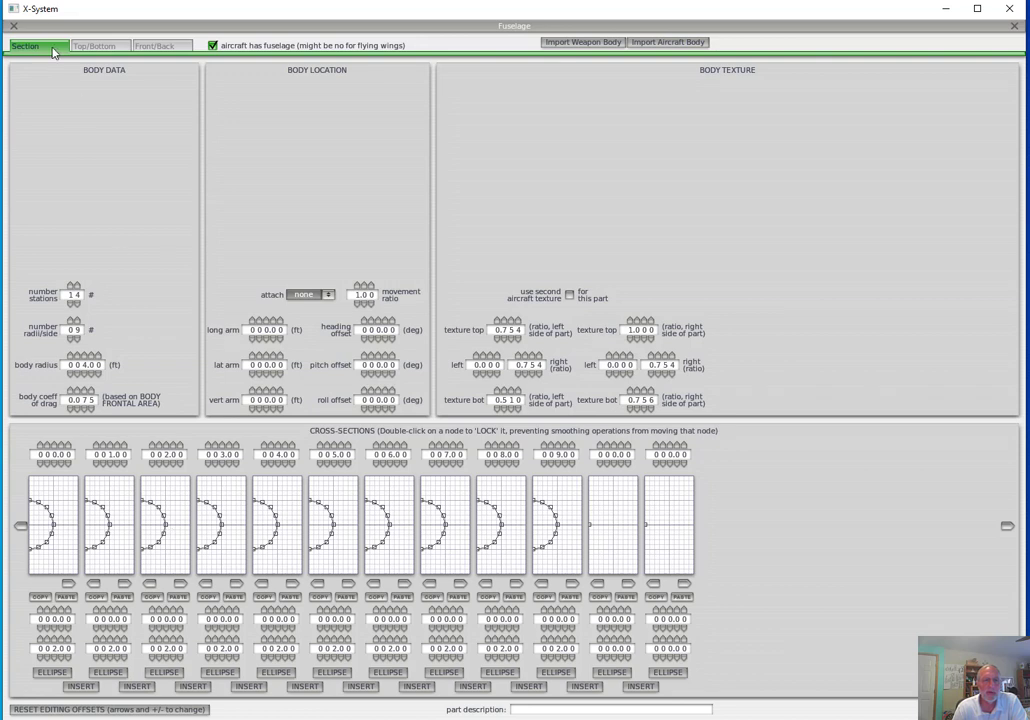
{"action": "left_click", "coordinate": [96, 47]}
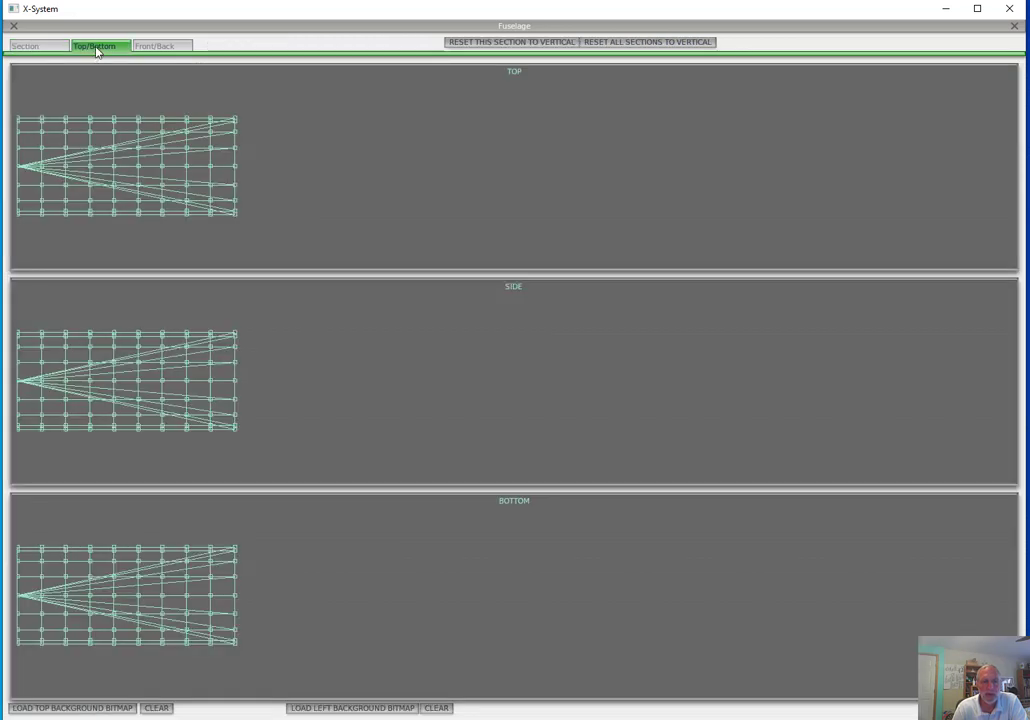
{"action": "left_click", "coordinate": [163, 47]}
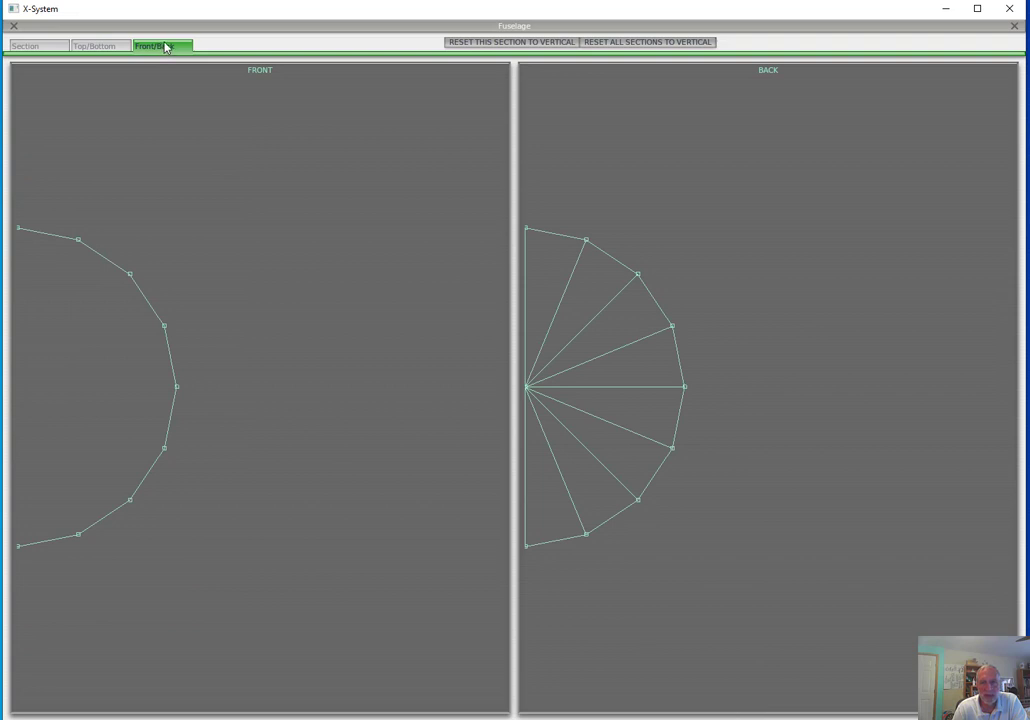
In the cross-sections, collapse the first station to a nose point and pull the second station's side node out to about 3.77 ft
{"action": "left_click", "coordinate": [47, 49]}
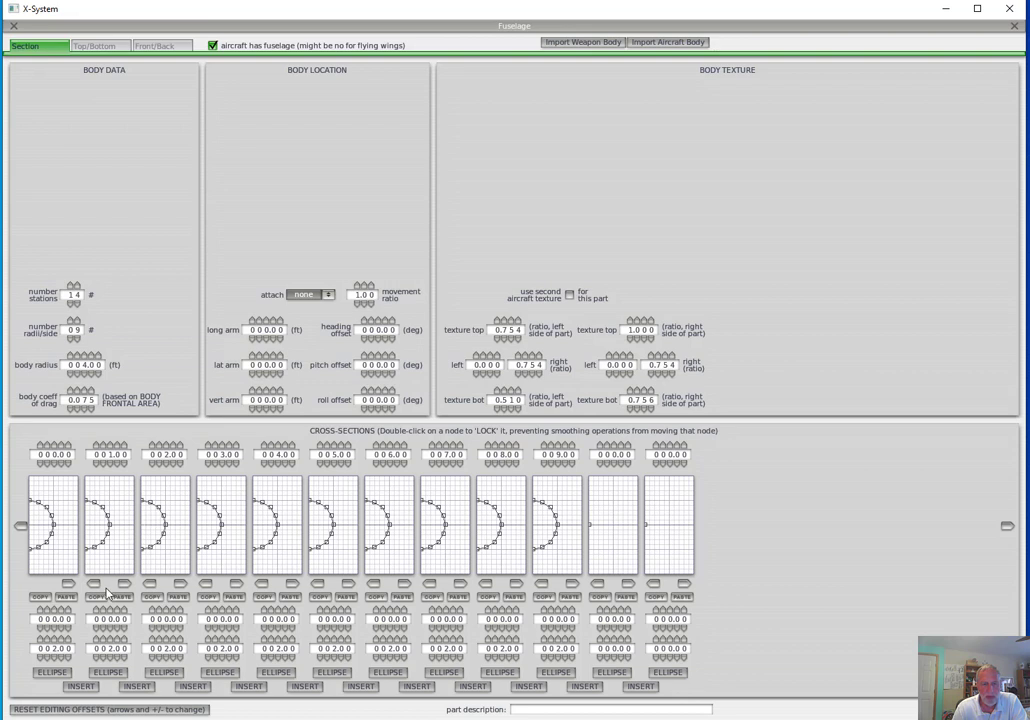
{"action": "left_click", "coordinate": [57, 525]}
{"action": "left_click_drag", "start_coordinate": [111, 524], "coordinate": [133, 522]}
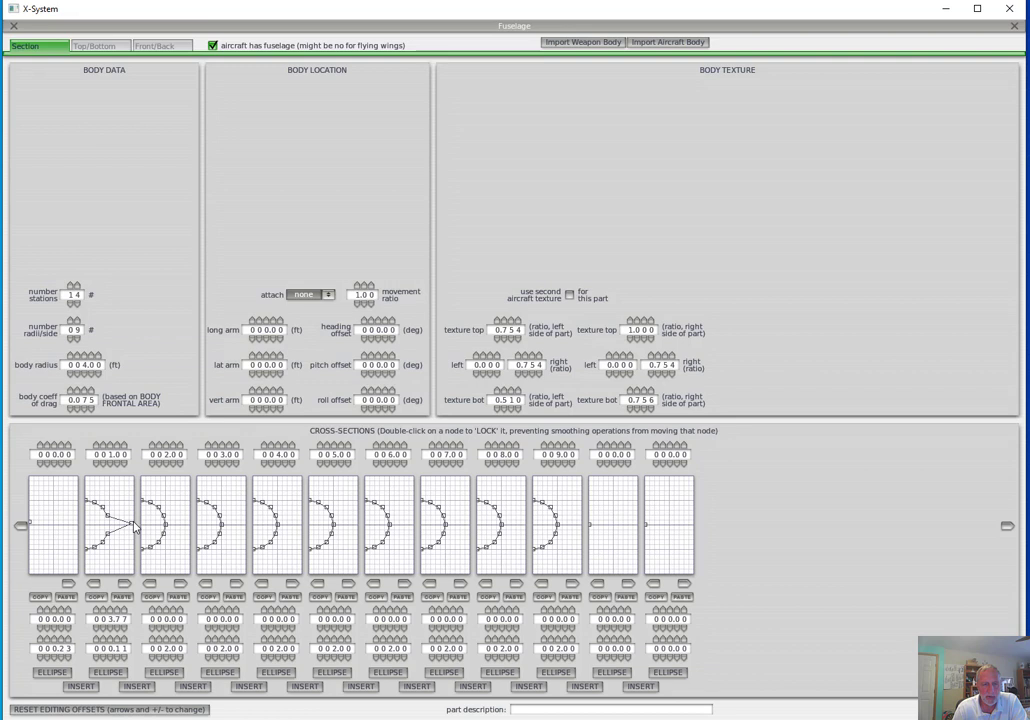
Copy the second station's cross-section to the third, fourth and fifth stations, and restore the fifth from the sixth station's round shape
{"action": "left_click", "coordinate": [99, 598]}
{"action": "left_click", "coordinate": [179, 597]}
{"action": "left_click", "coordinate": [234, 597]}
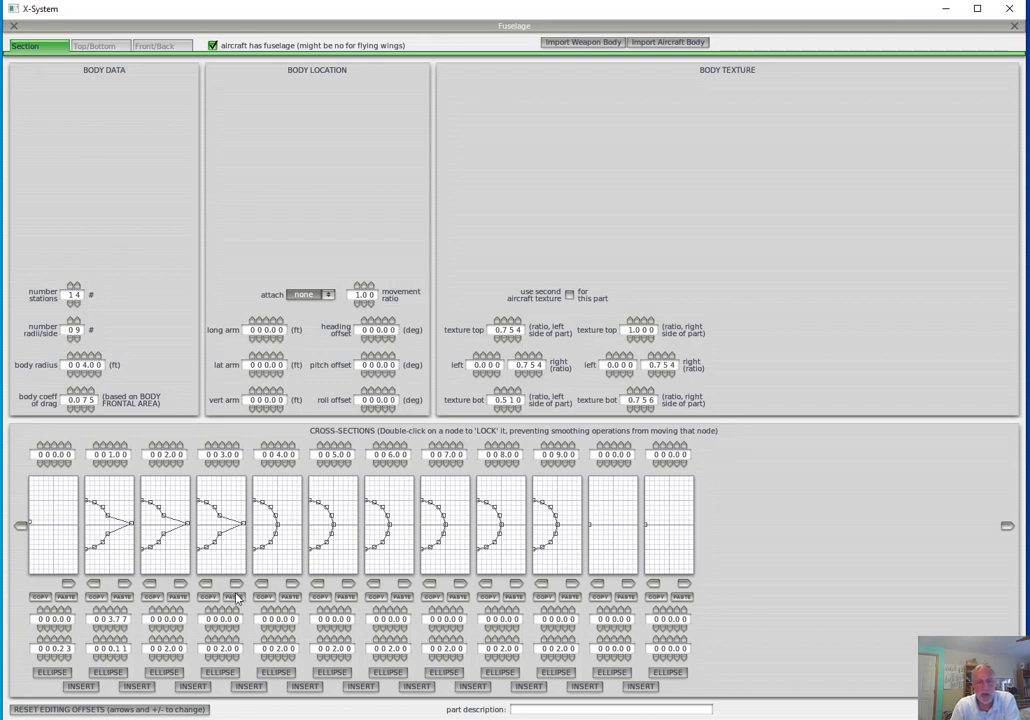
{"action": "left_click", "coordinate": [236, 584]}
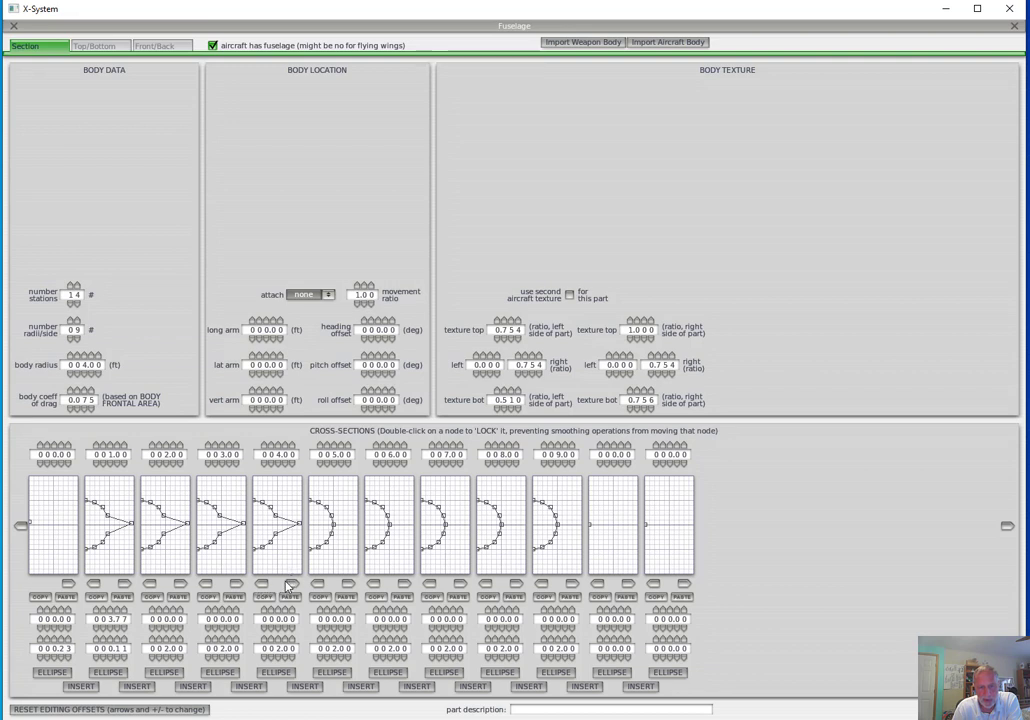
{"action": "left_click", "coordinate": [317, 584]}
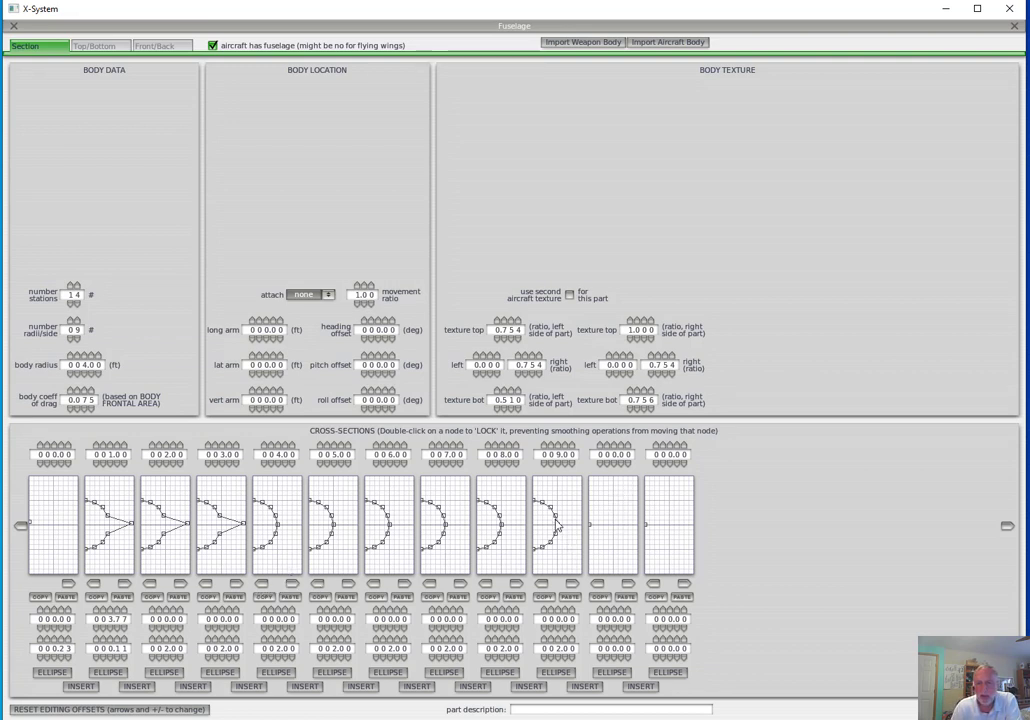
Reshape the cross-section at 9.00 ft by pulling its upper and lower side nodes outward
{"action": "left_click_drag", "start_coordinate": [552, 508], "coordinate": [565, 492]}
{"action": "left_click_drag", "start_coordinate": [556, 535], "coordinate": [545, 557]}
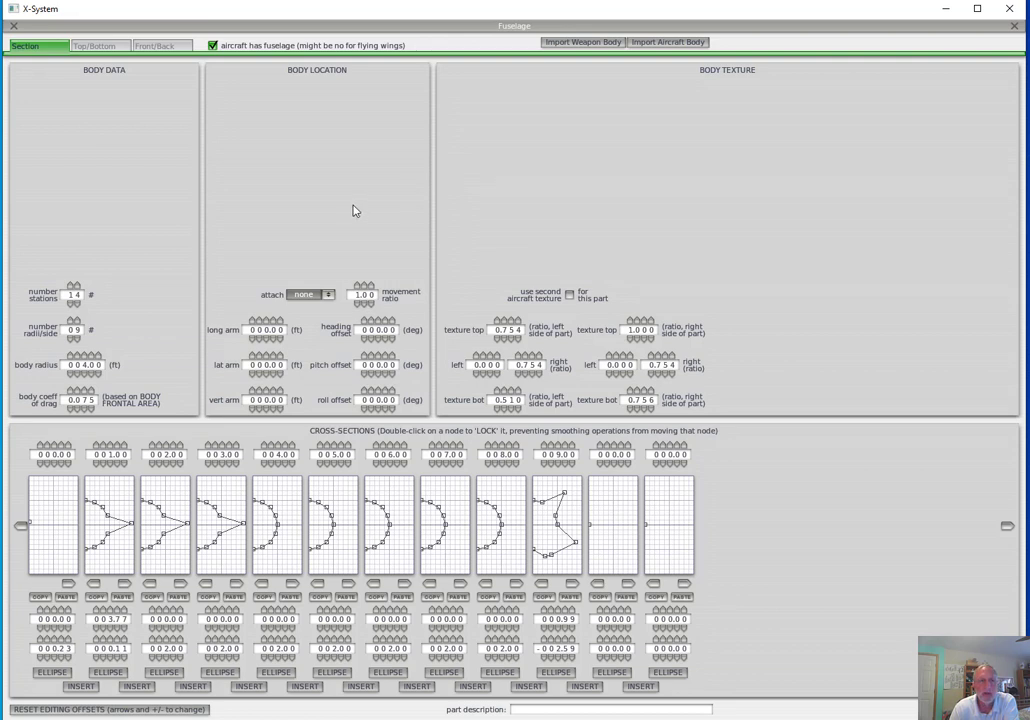
In the top view, move outer nodes of the stations at 3.00 ft and 5.00 ft outward and close the fuselage settings
{"action": "left_click", "coordinate": [116, 48]}
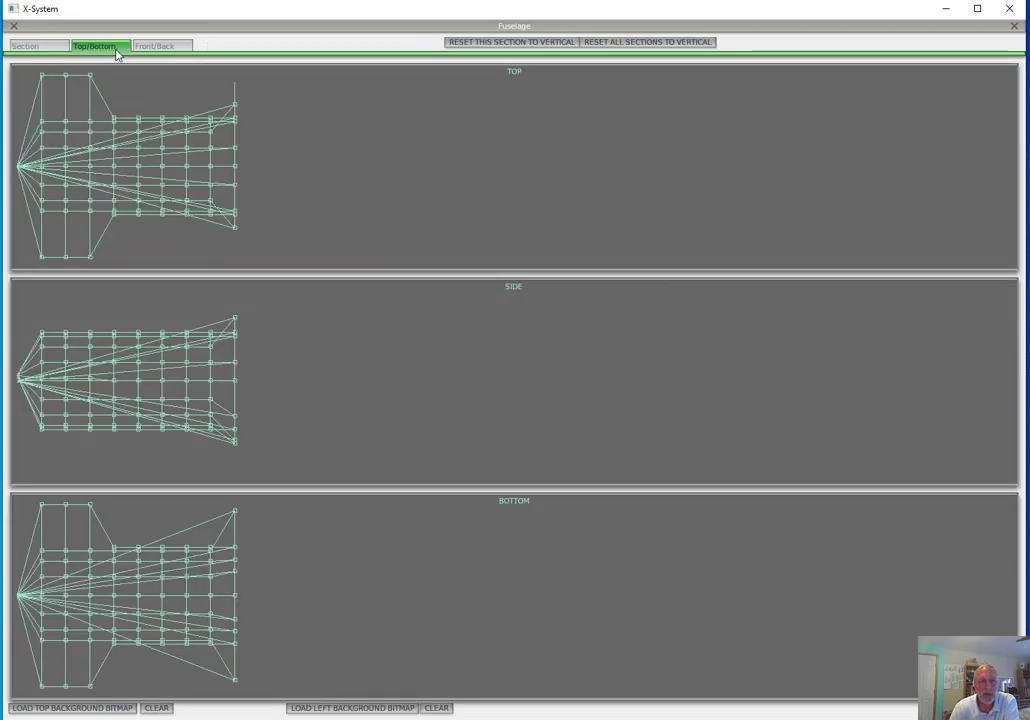
{"action": "left_click_drag", "start_coordinate": [138, 121], "coordinate": [89, 110]}
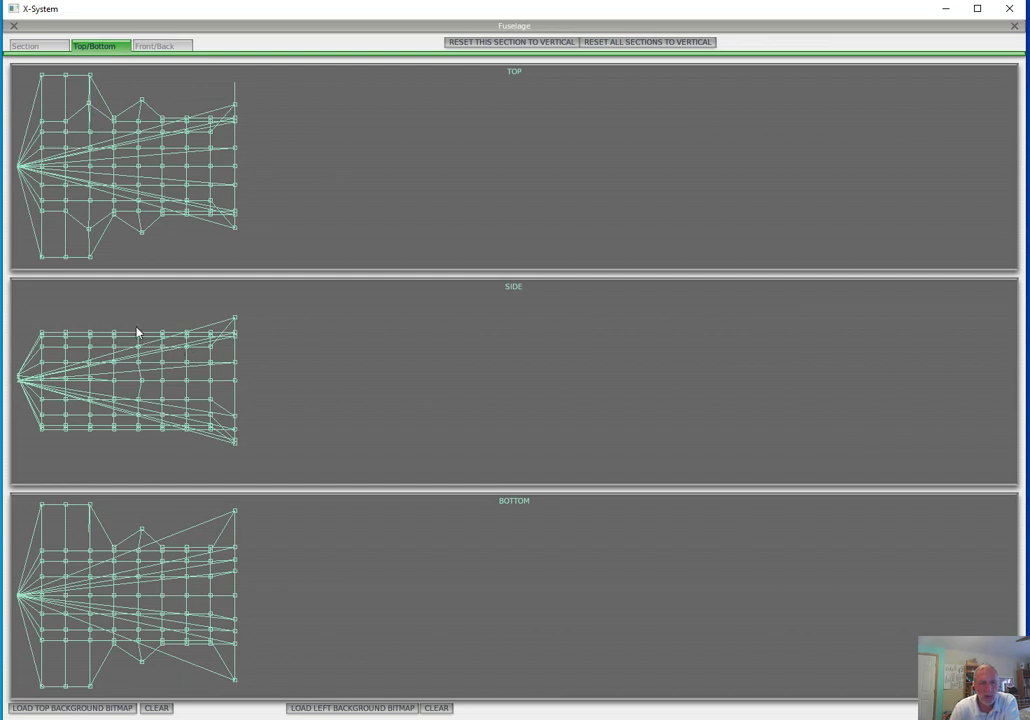
{"action": "left_click", "coordinate": [14, 28]}
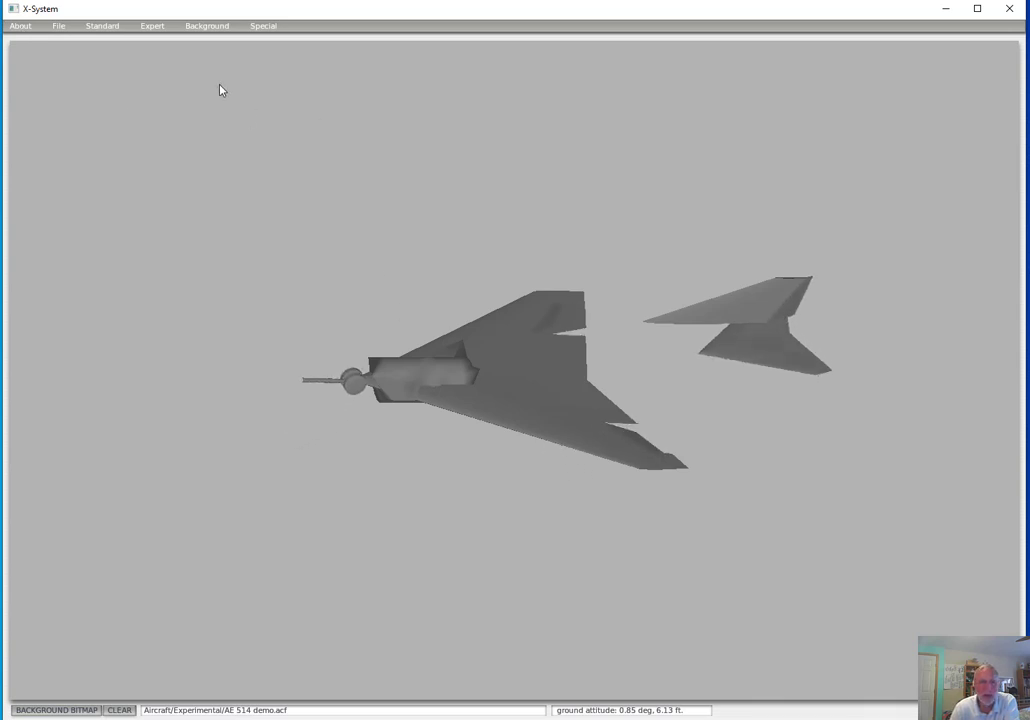
Reopen the fuselage settings, stretch an upper side node of the 9.00 ft station far aft in the top view, and close them
{"action": "left_click", "coordinate": [120, 28]}
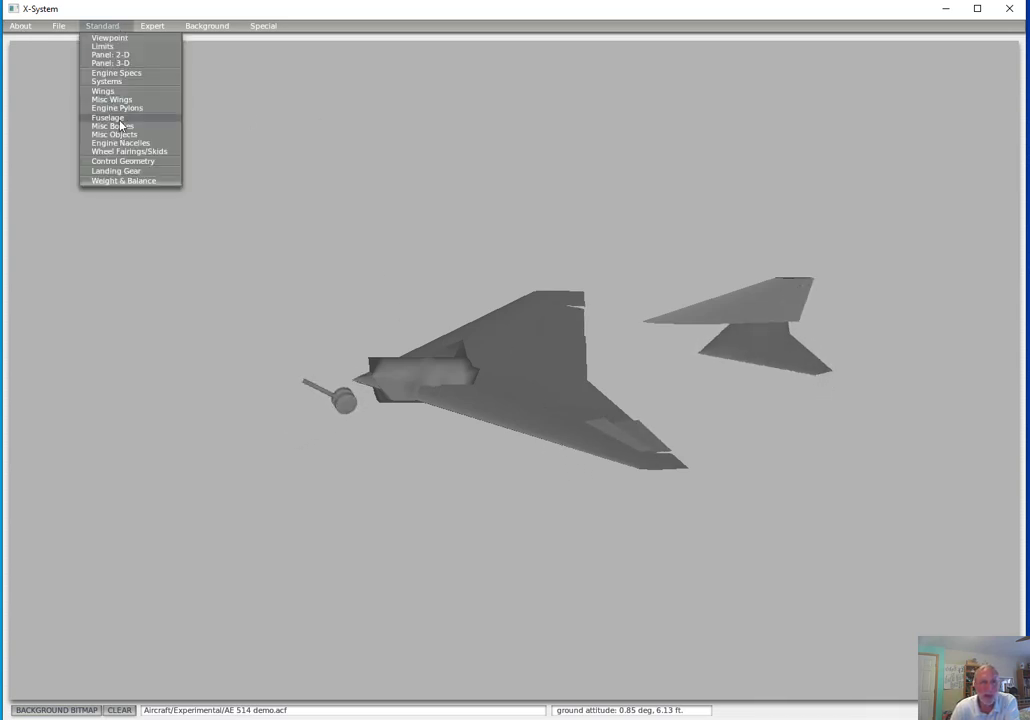
{"action": "left_click", "coordinate": [118, 115]}
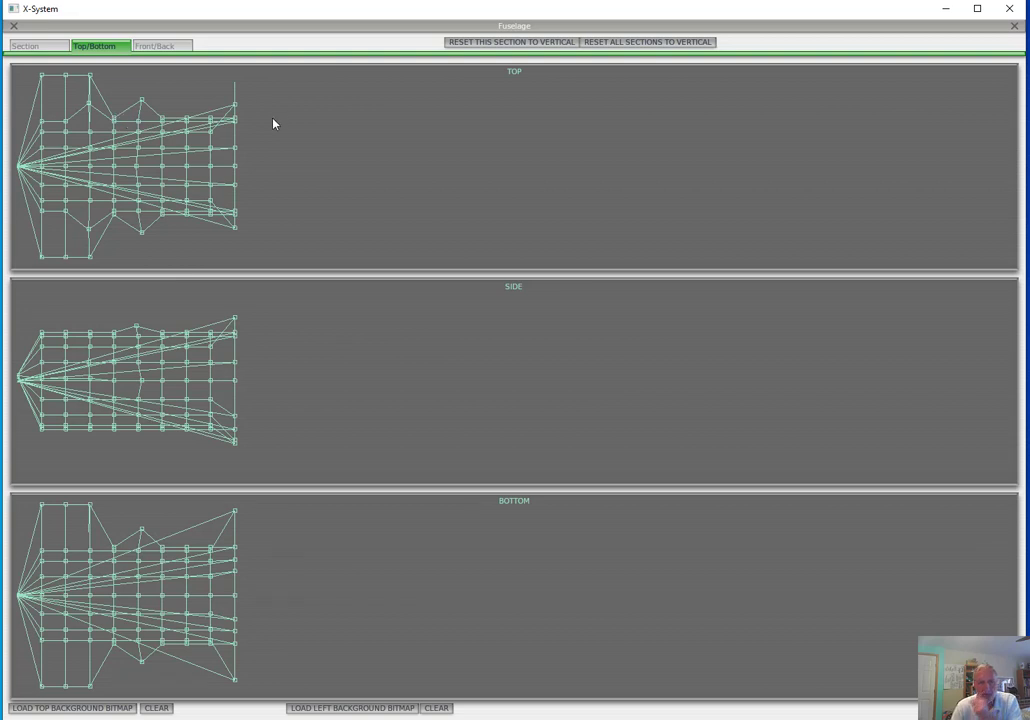
{"action": "left_click_drag", "start_coordinate": [235, 152], "coordinate": [652, 115]}
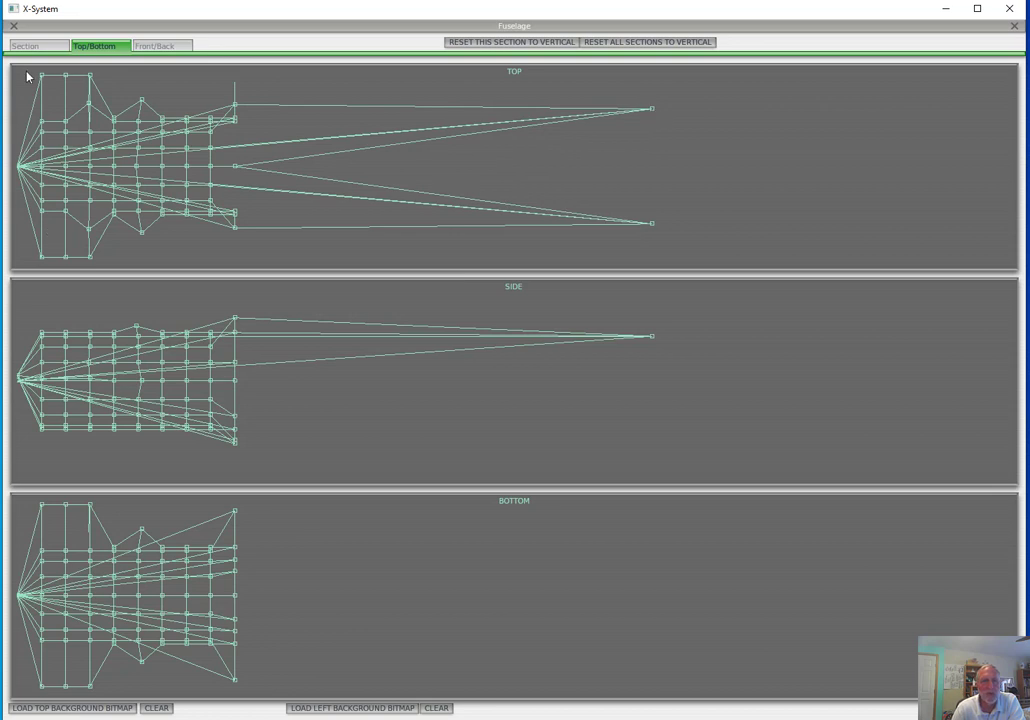
{"action": "left_click", "coordinate": [15, 27]}
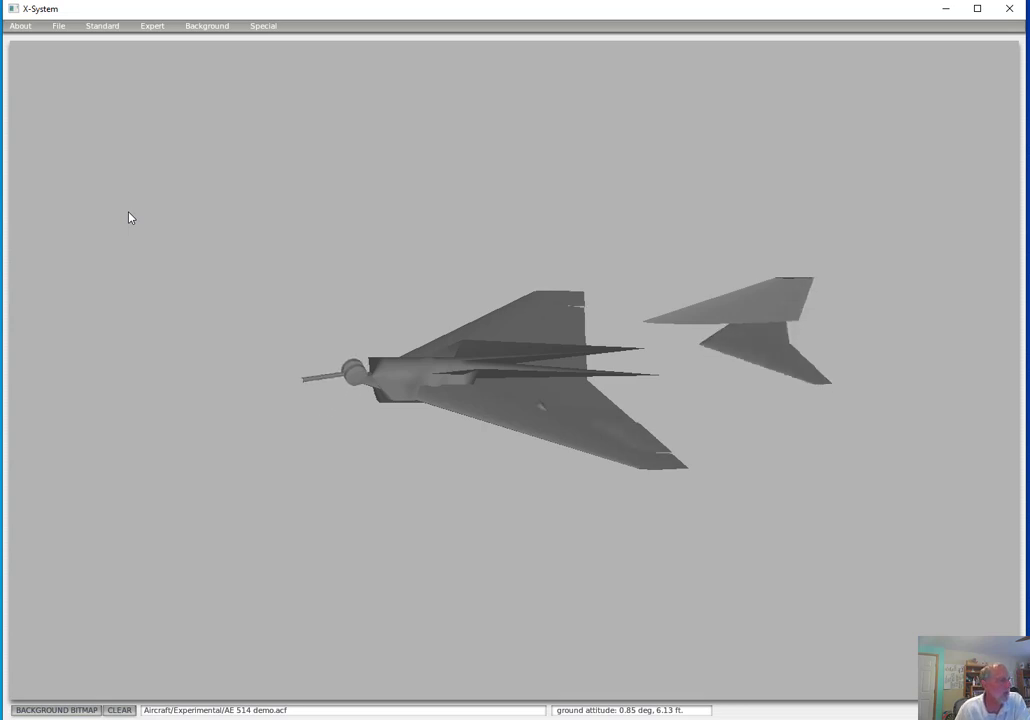
Reopen the fuselage settings to review the top view and the edited cross-sections, and return to the aircraft model
{"action": "left_click", "coordinate": [112, 26]}
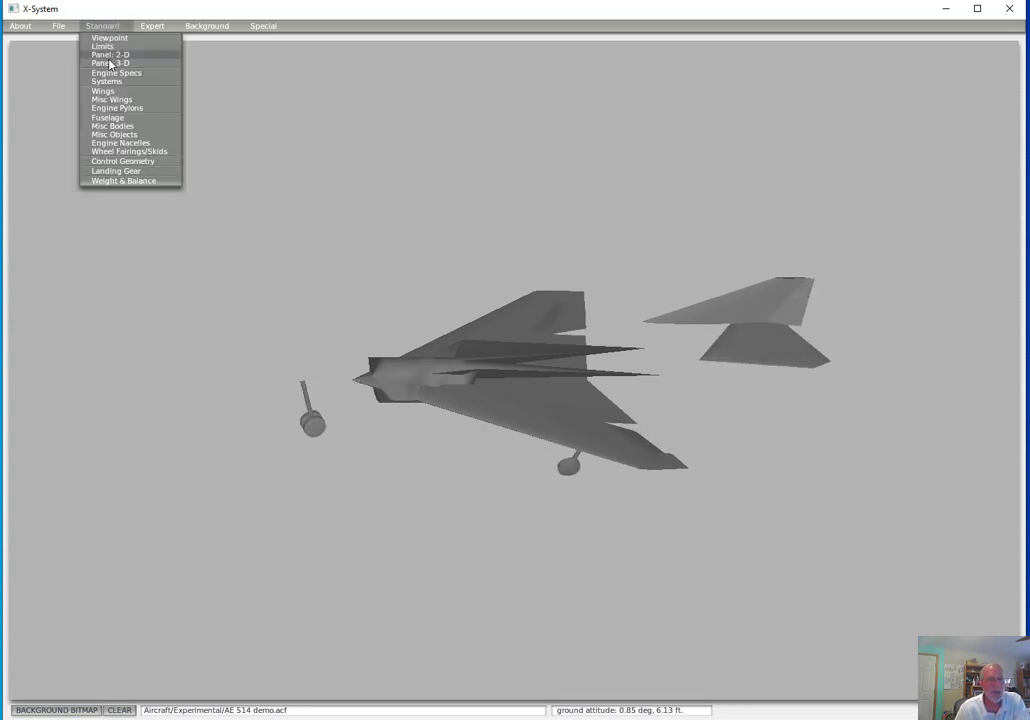
{"action": "left_click", "coordinate": [117, 118]}
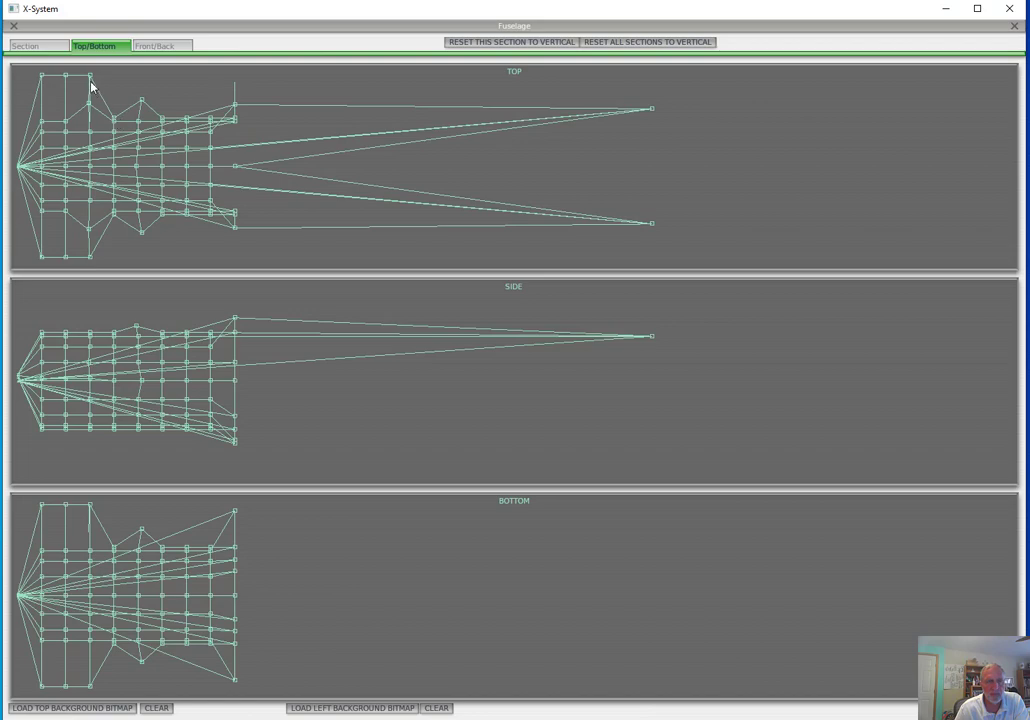
{"action": "left_click", "coordinate": [48, 48]}
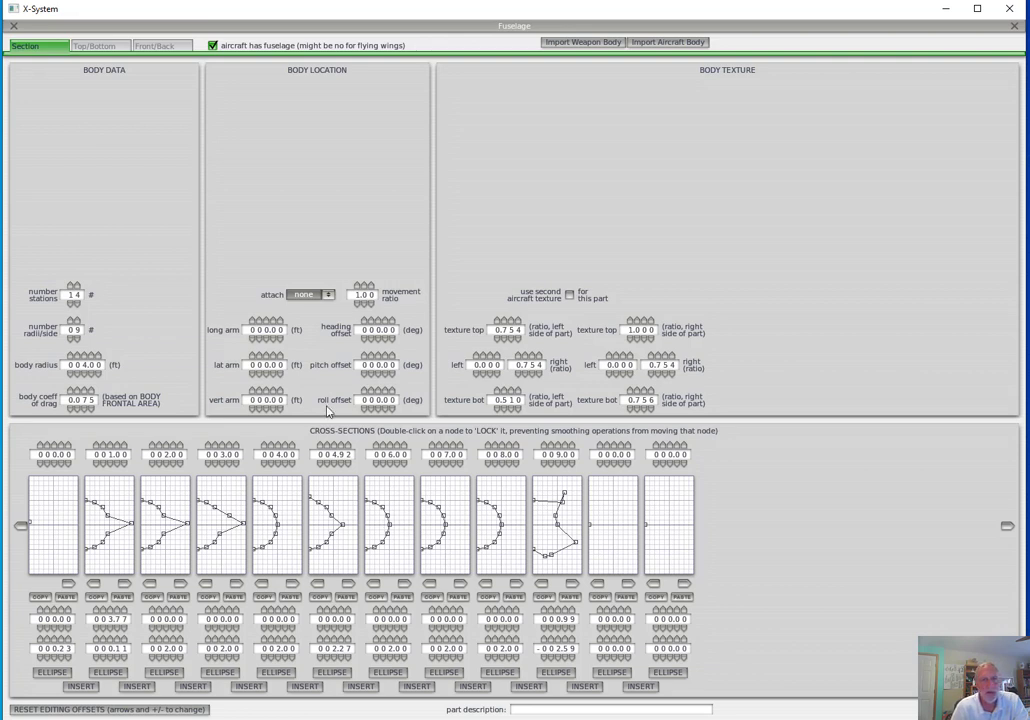
{"action": "left_click", "coordinate": [13, 28]}
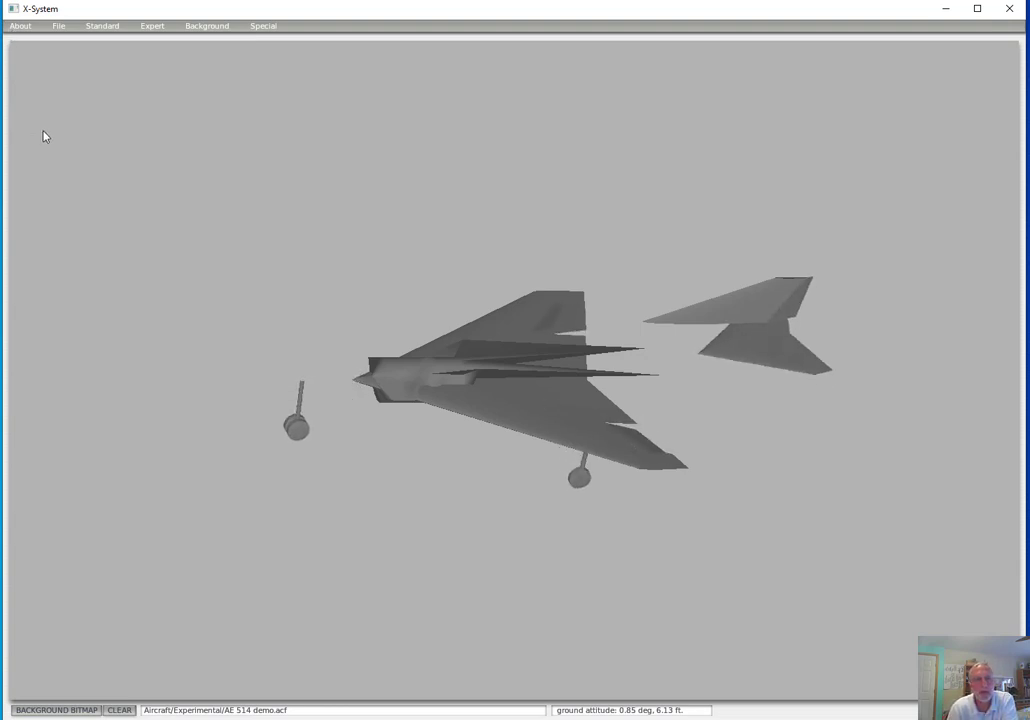
Save the aircraft and output its texture map starting points, acknowledging the notice about the paint bitmap
{"action": "left_click", "coordinate": [58, 26]}
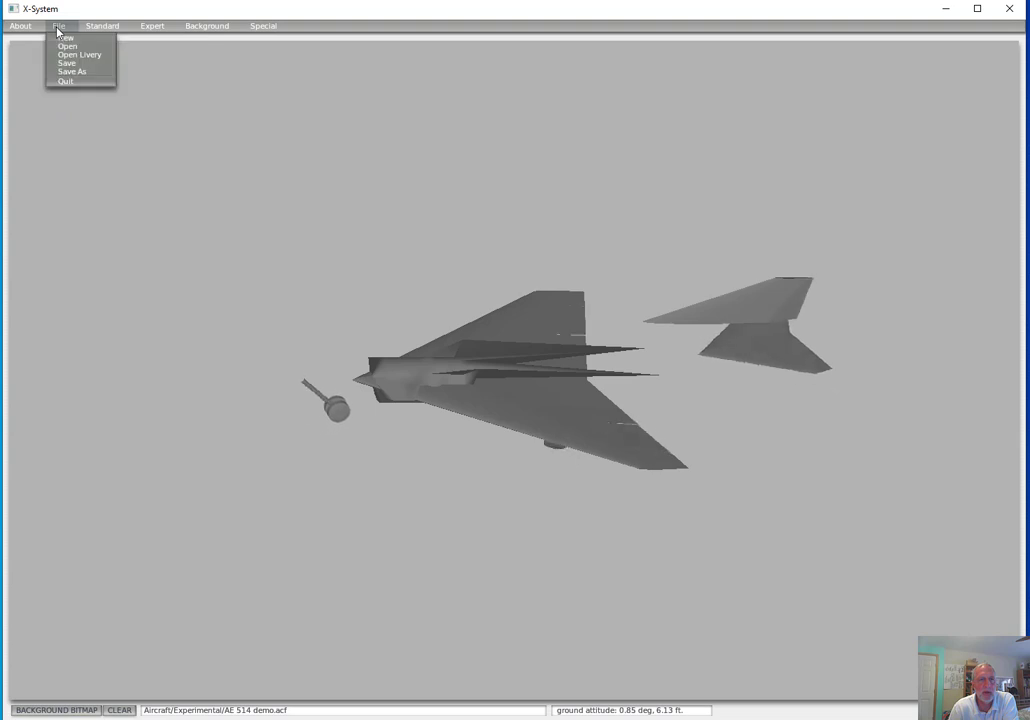
{"action": "left_click", "coordinate": [68, 62]}
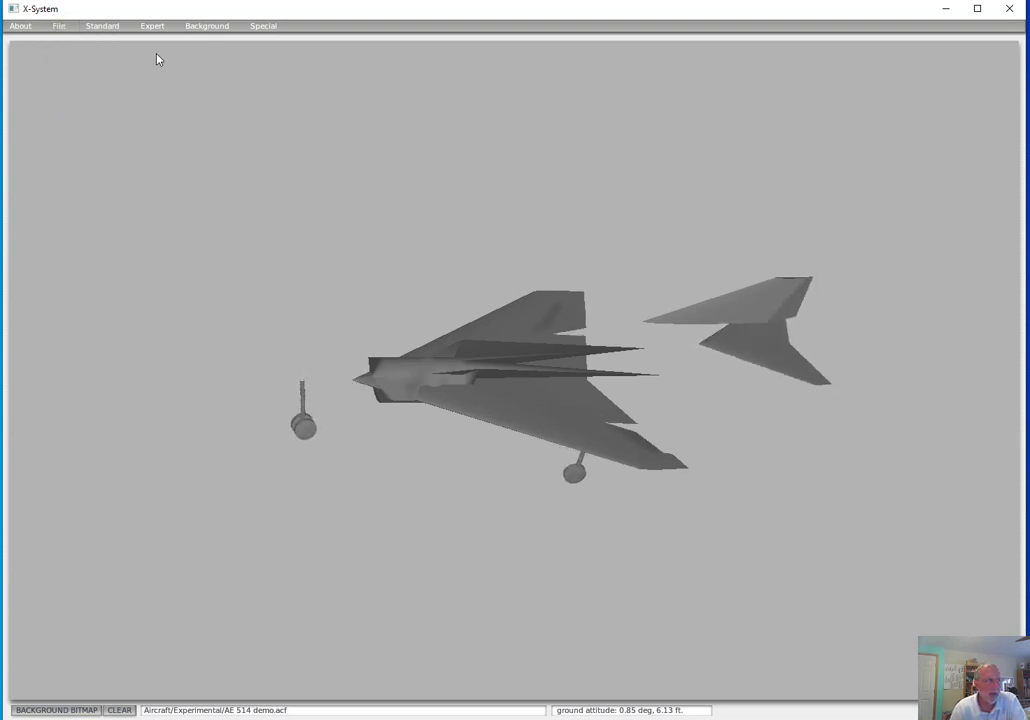
{"action": "left_click", "coordinate": [264, 27]}
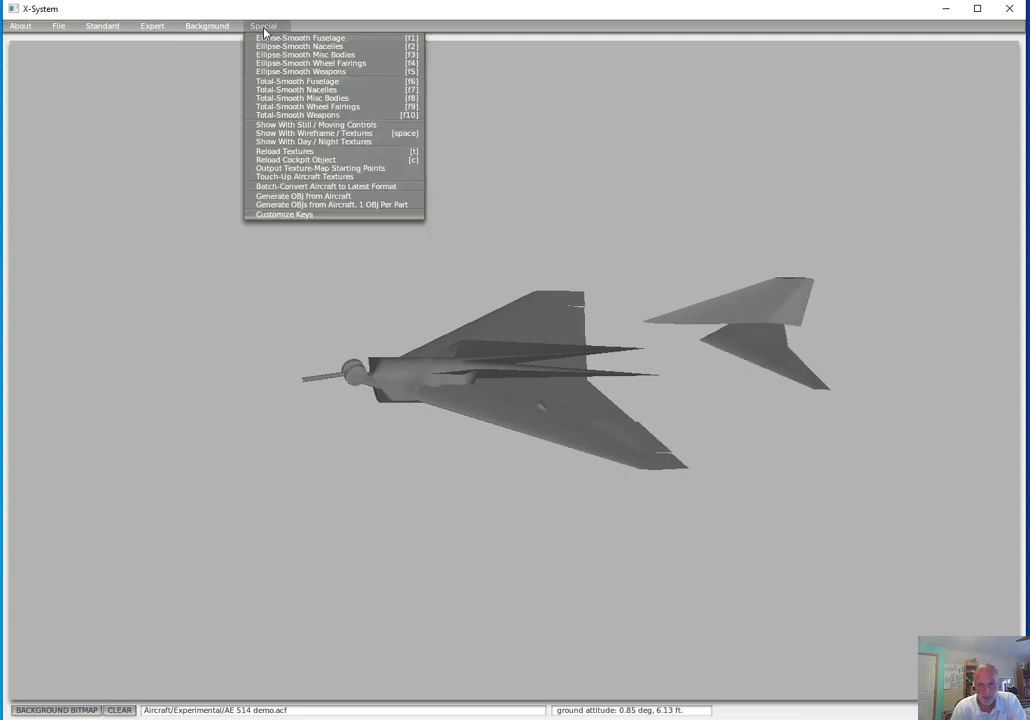
{"action": "left_click", "coordinate": [314, 170]}
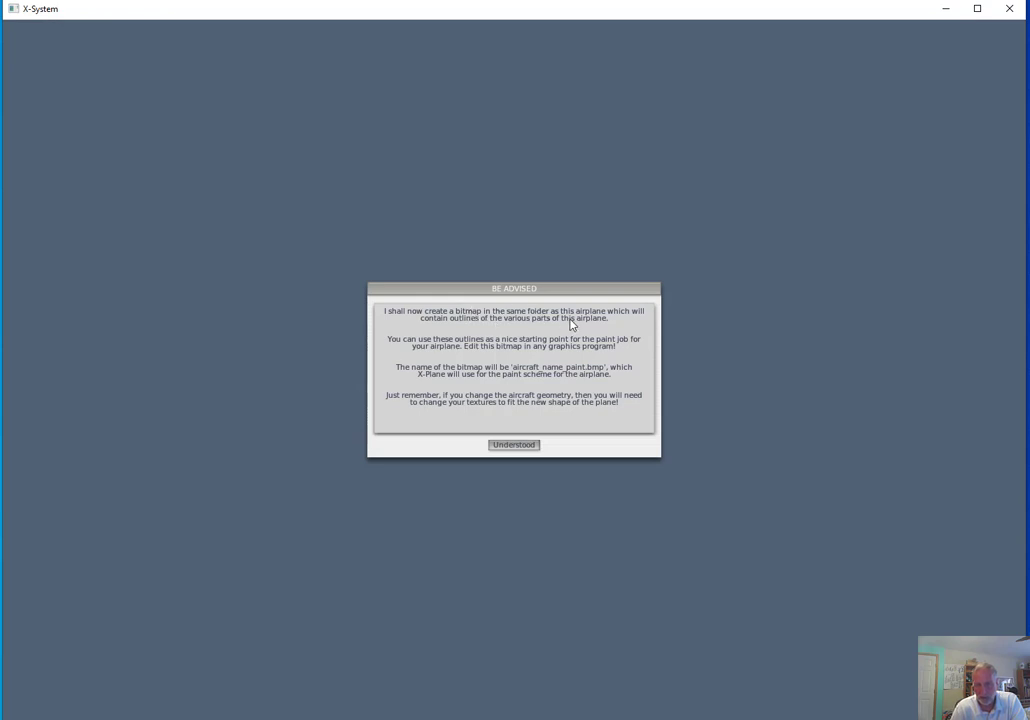
{"action": "left_click", "coordinate": [514, 446]}
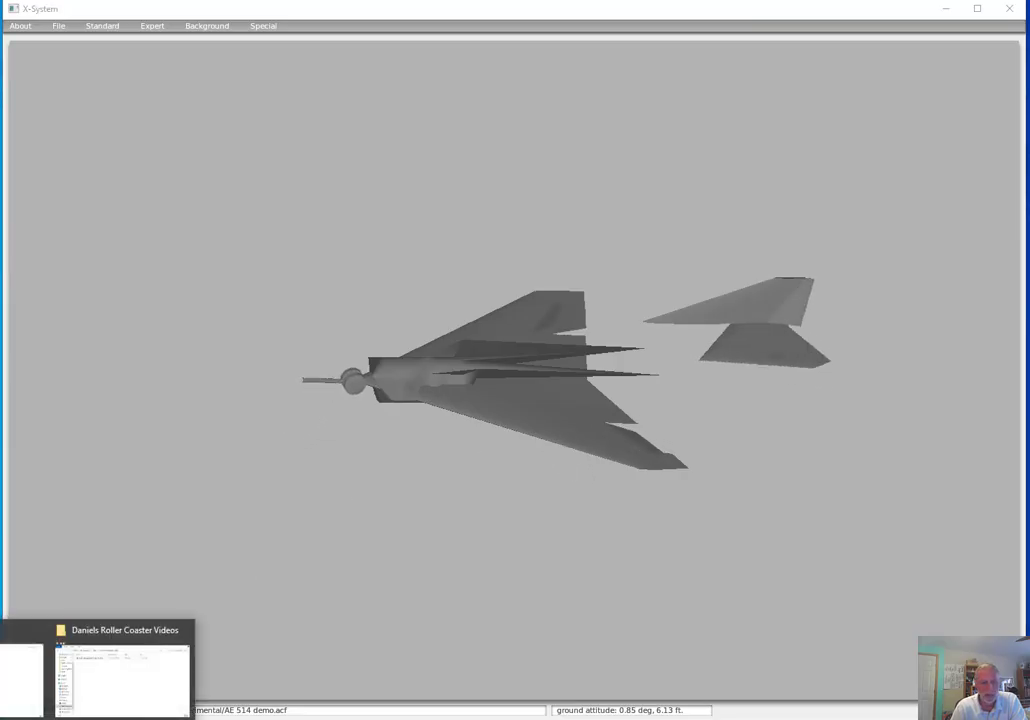
Switch to File Explorer and look for the X-Plane folder in Program Files and Program Files (x86) on the C: drive
{"action": "left_click", "coordinate": [18, 681]}
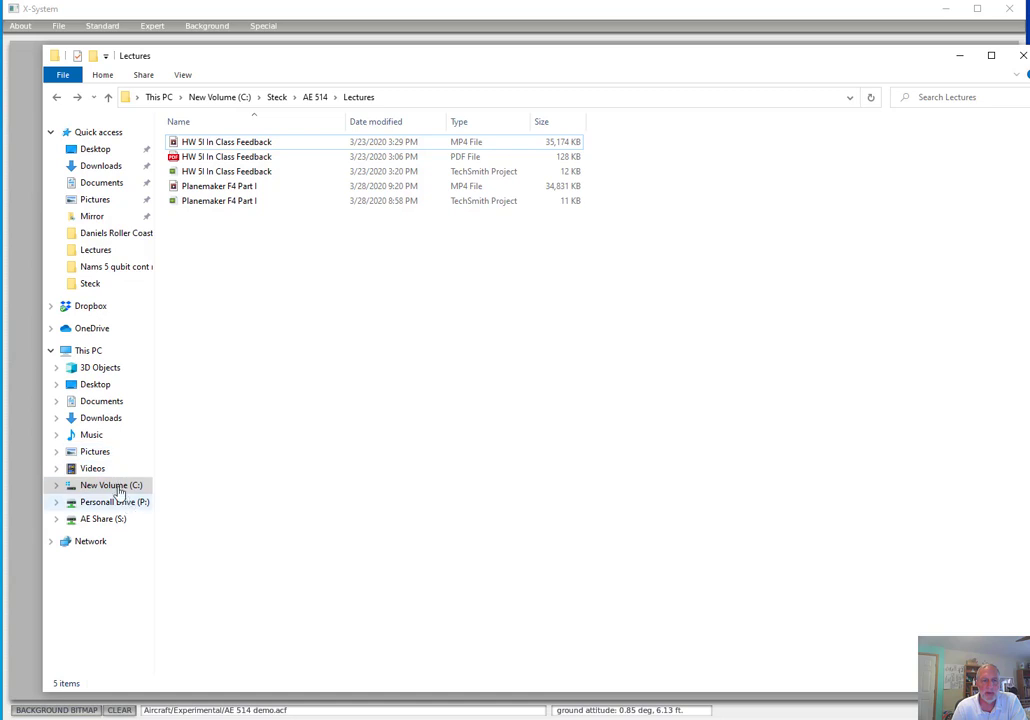
{"action": "left_click", "coordinate": [114, 488]}
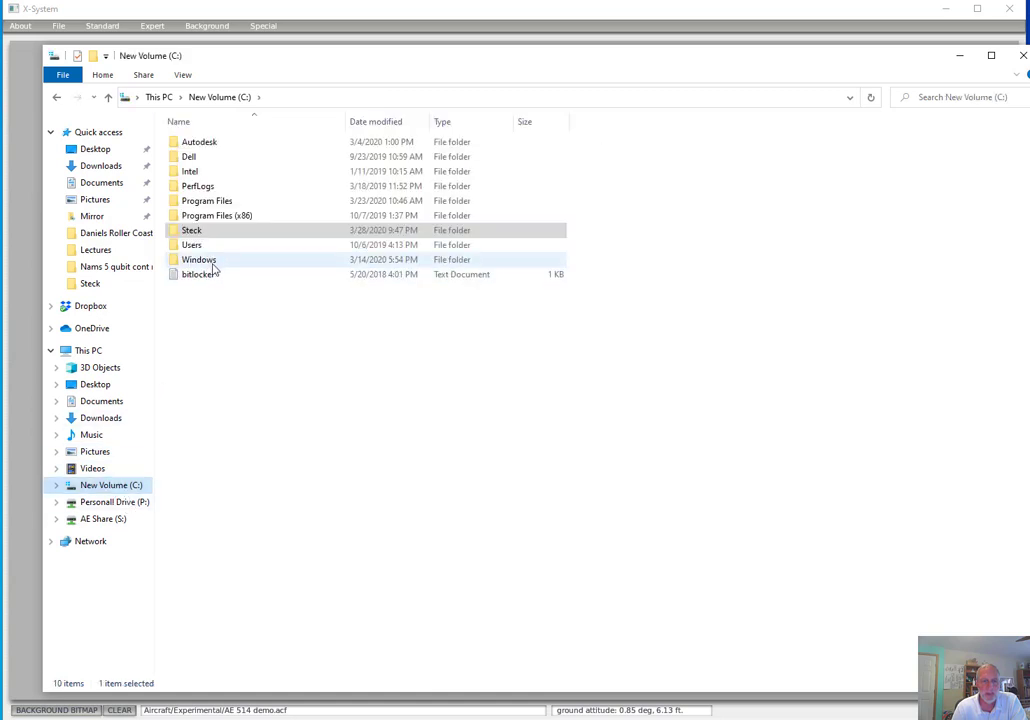
{"action": "double_click", "coordinate": [223, 201]}
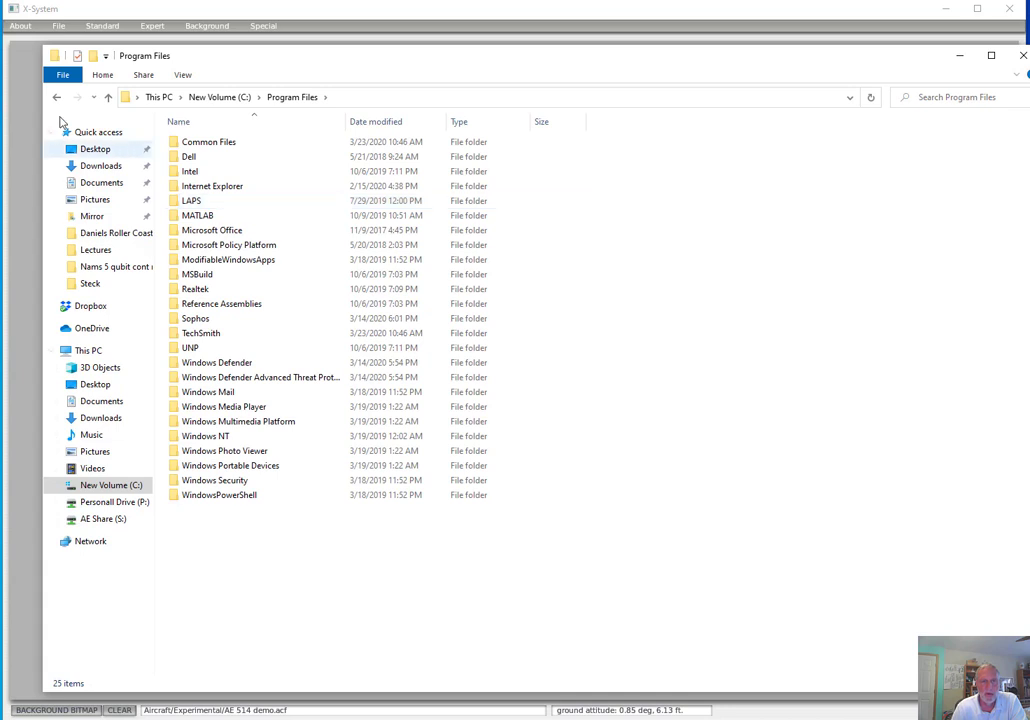
{"action": "left_click", "coordinate": [57, 98]}
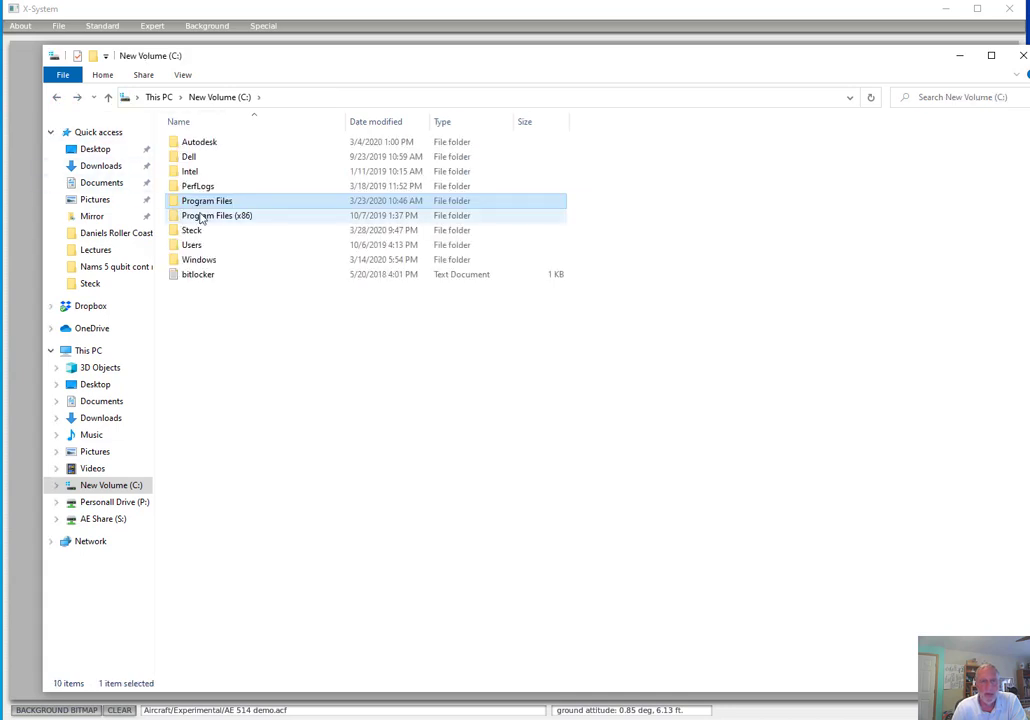
{"action": "double_click", "coordinate": [203, 216]}
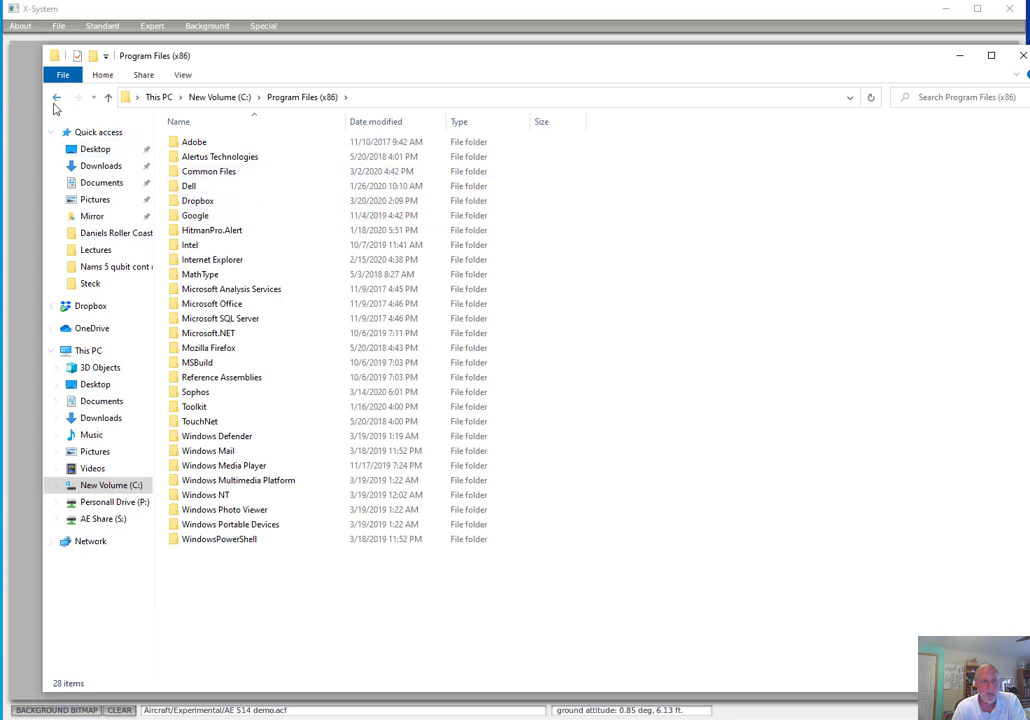
{"action": "left_click", "coordinate": [56, 97]}
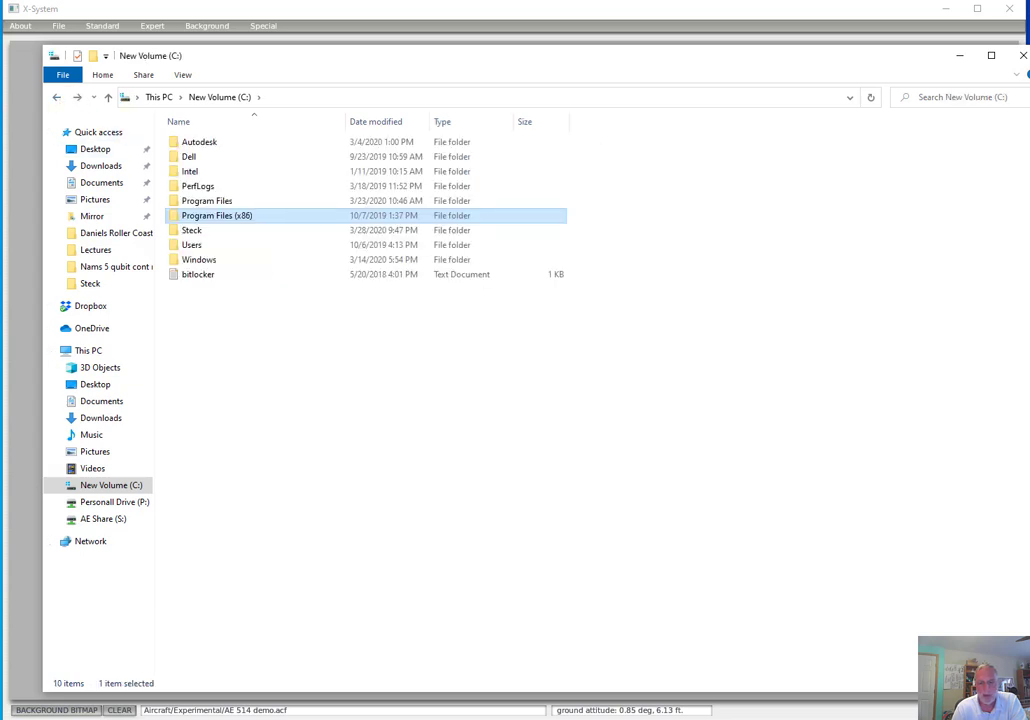
Check the target path in the Plane-Maker 9 shortcut's properties and move that dialog out of the way
{"action": "left_click", "coordinate": [756, 719]}
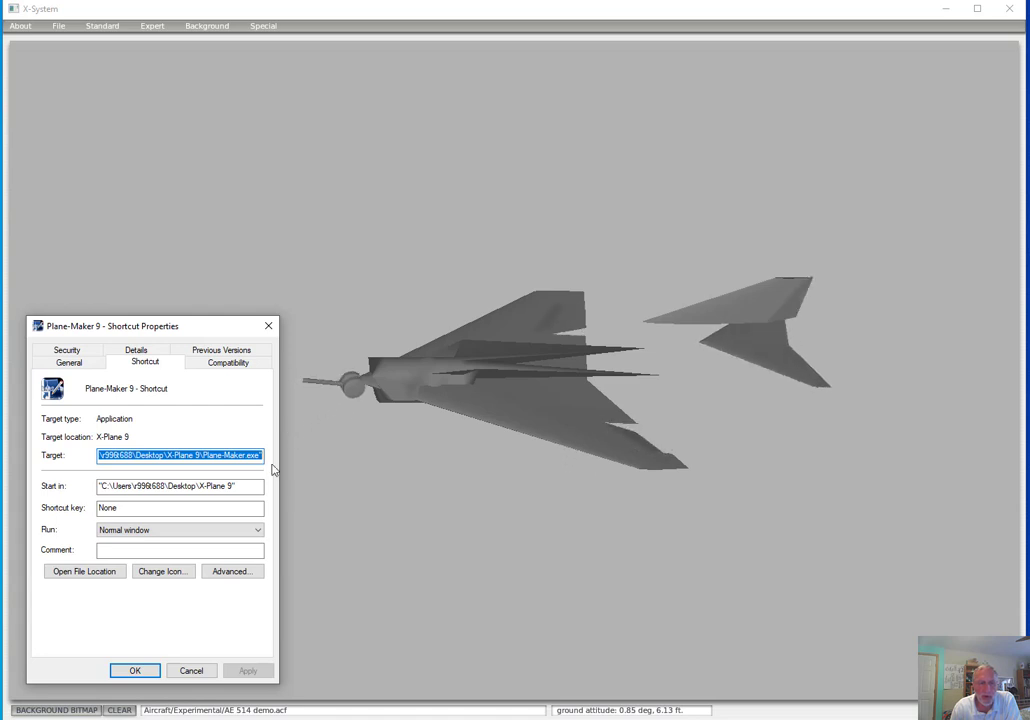
{"action": "left_click_drag", "start_coordinate": [203, 333], "coordinate": [247, 311]}
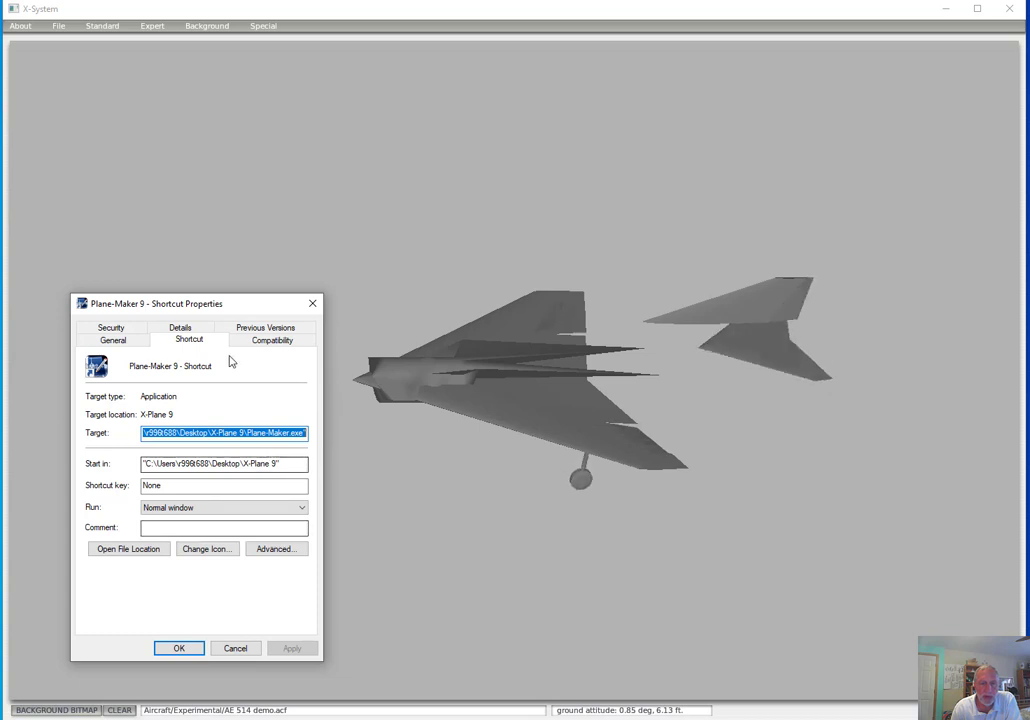
{"action": "left_click_drag", "start_coordinate": [267, 311], "coordinate": [0, 308]}
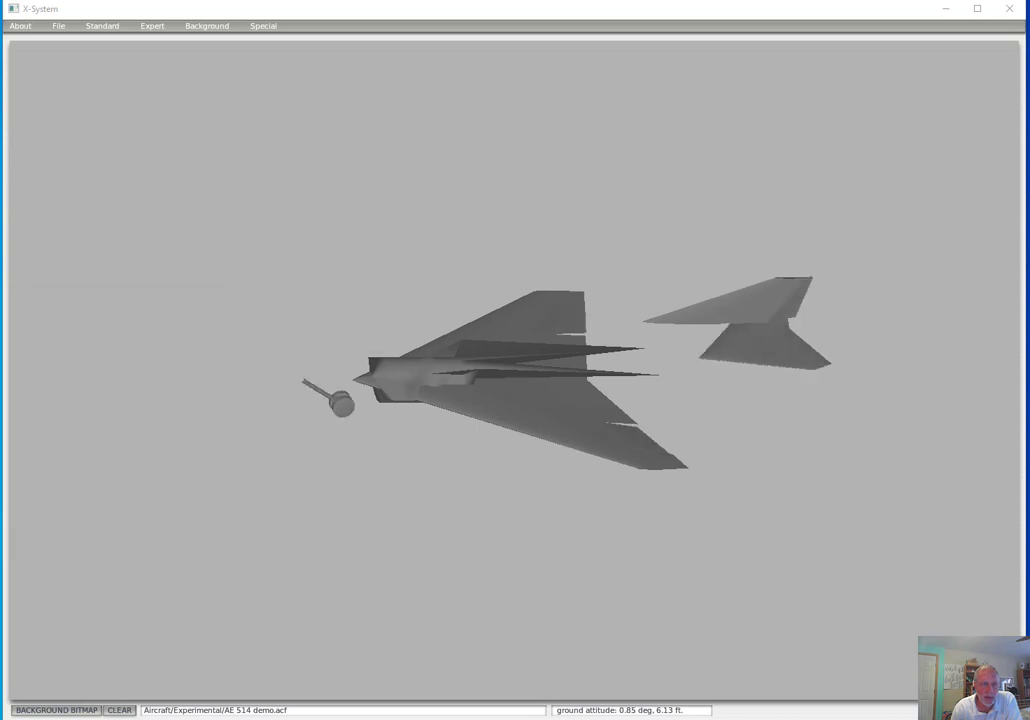
In File Explorer, browse from the C: drive through the user's Desktop folder and X-Plane 9 to Aircraft\Experimental
{"action": "mouse_move", "coordinate": [70, 719]}
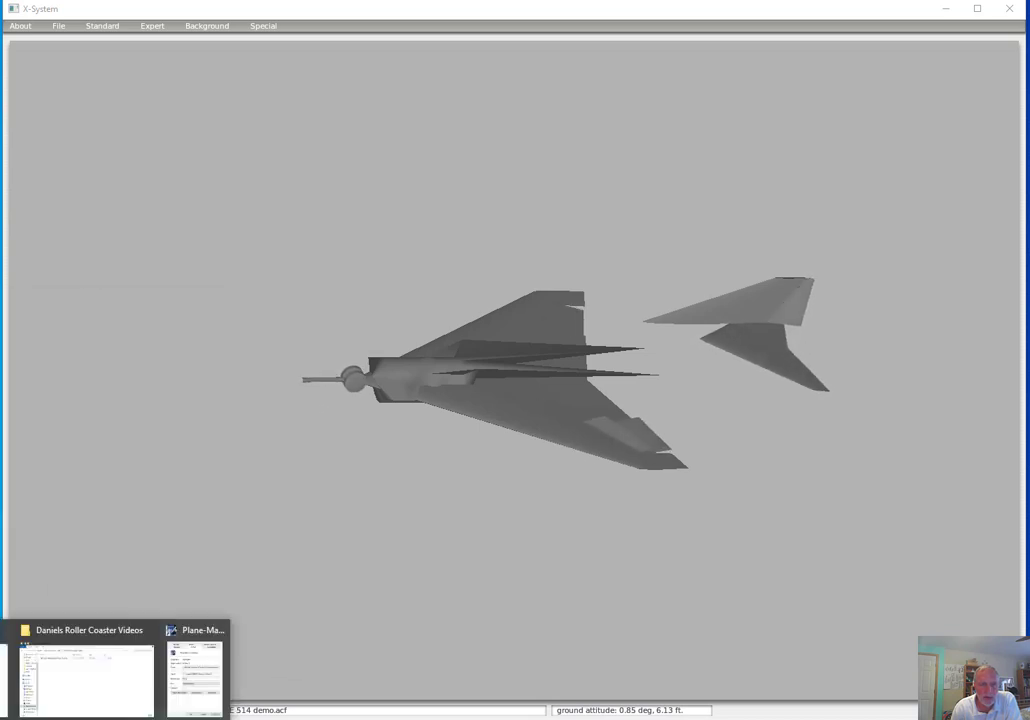
{"action": "left_click", "coordinate": [14, 655]}
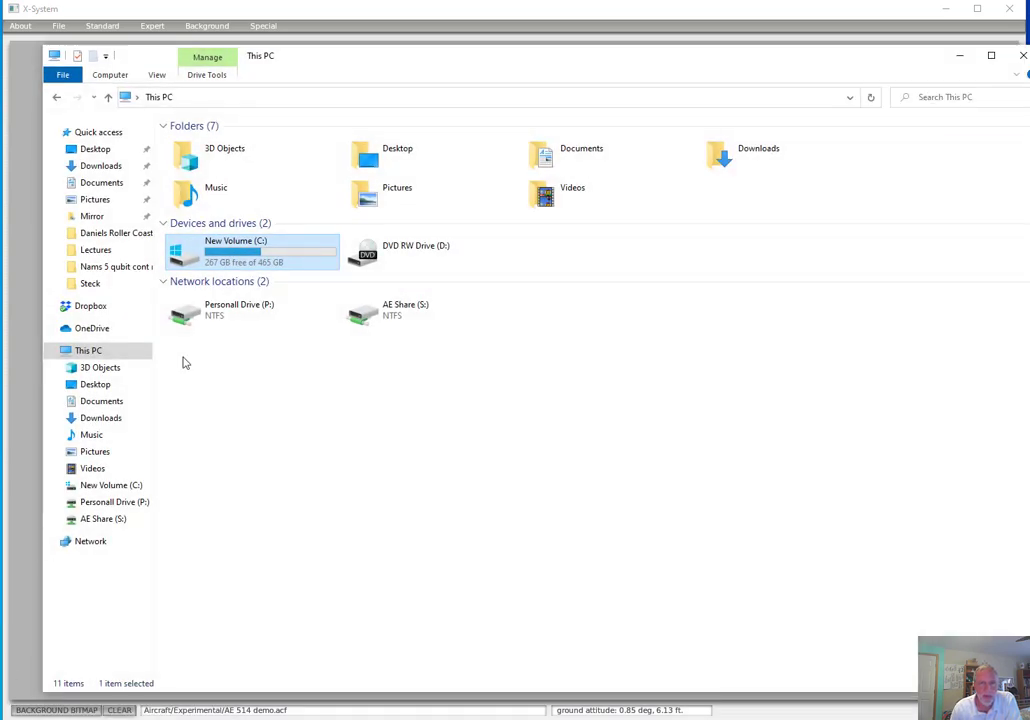
{"action": "double_click", "coordinate": [276, 262]}
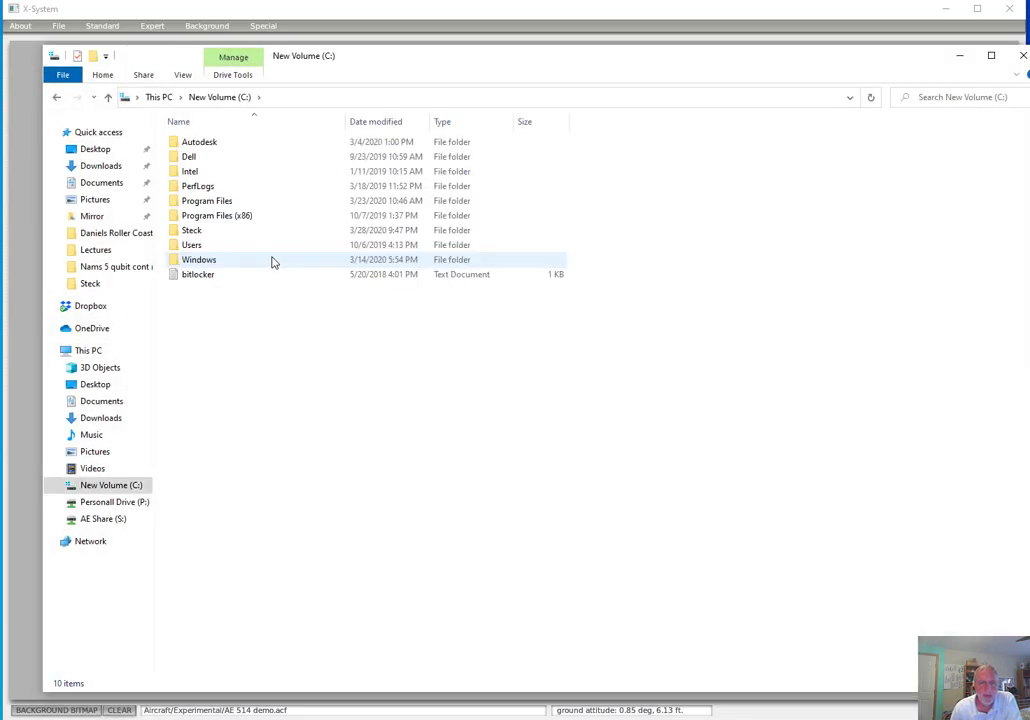
{"action": "double_click", "coordinate": [206, 246]}
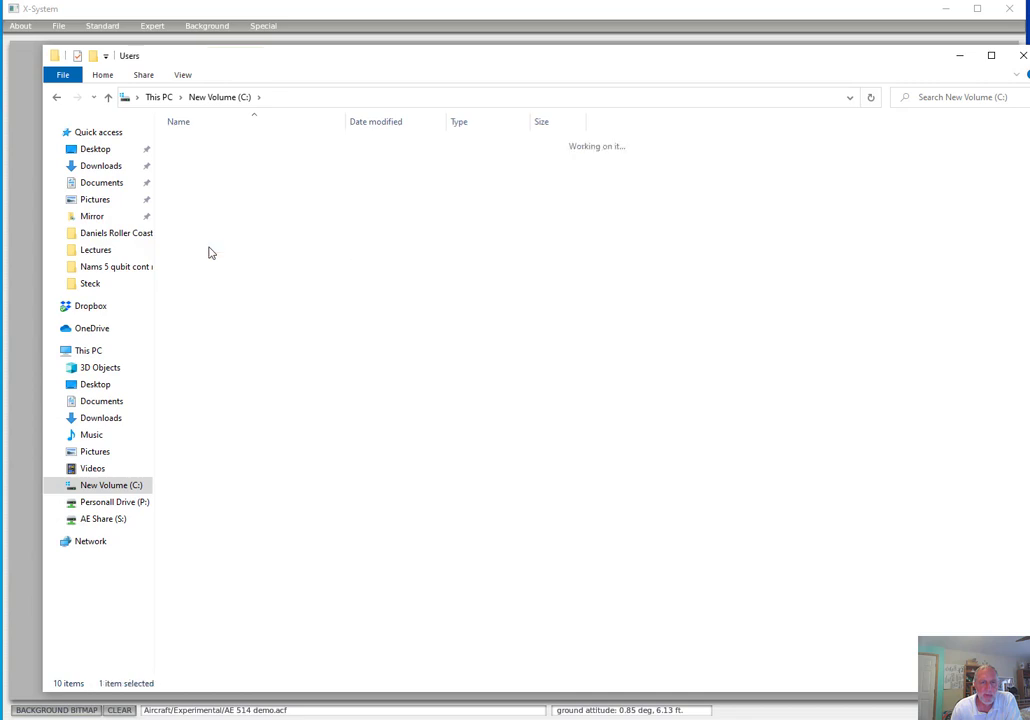
{"action": "double_click", "coordinate": [204, 174]}
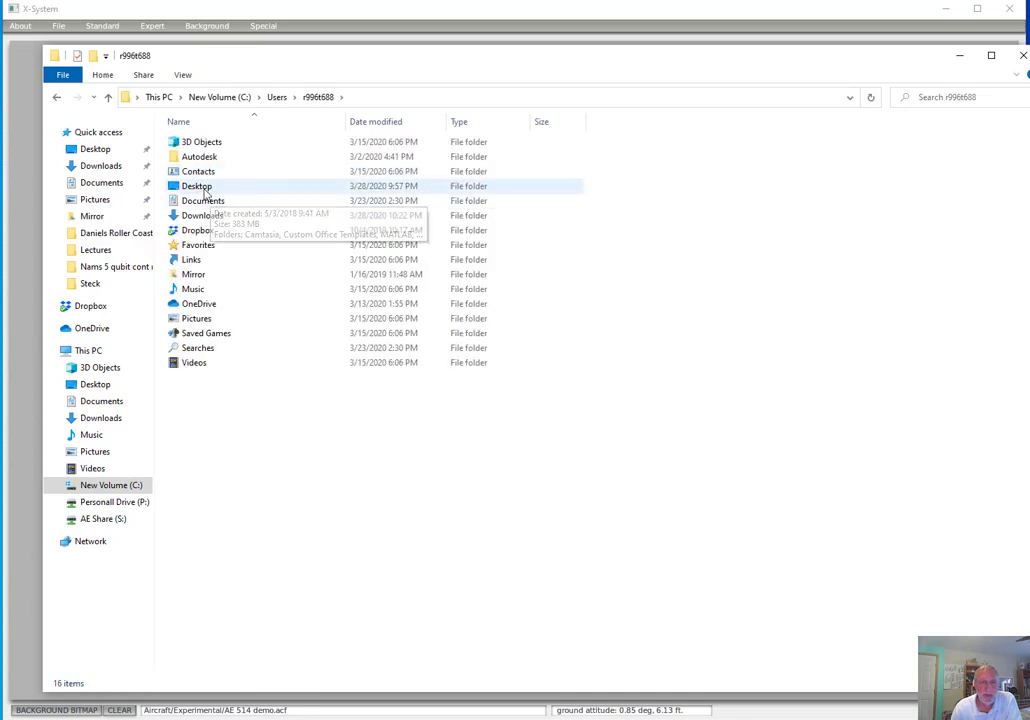
{"action": "double_click", "coordinate": [200, 187]}
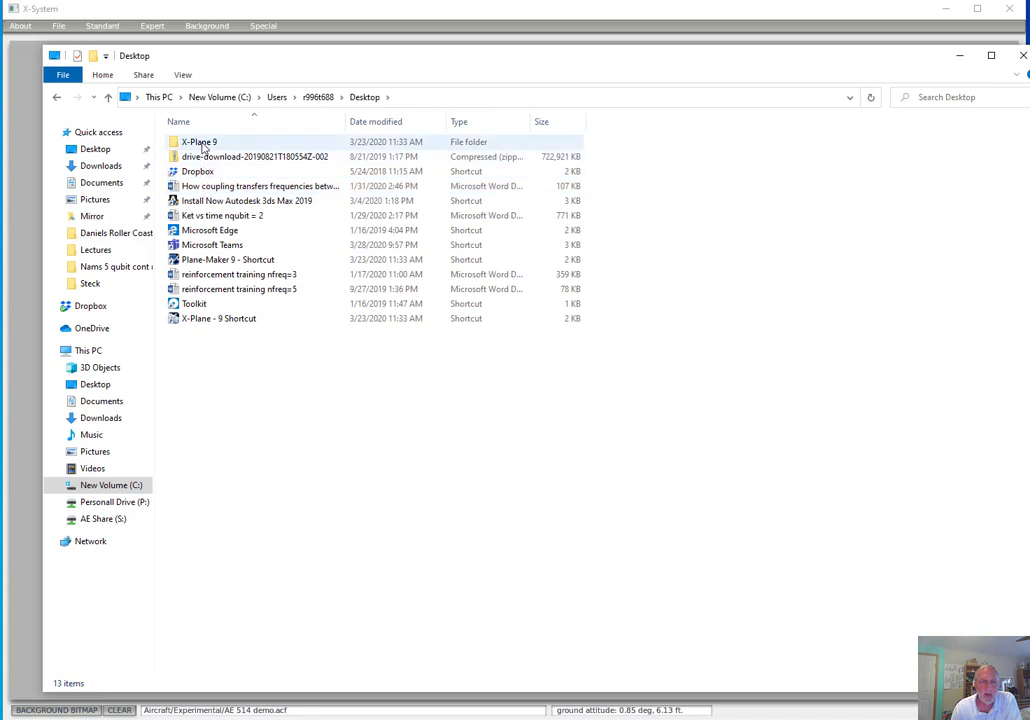
{"action": "double_click", "coordinate": [199, 142]}
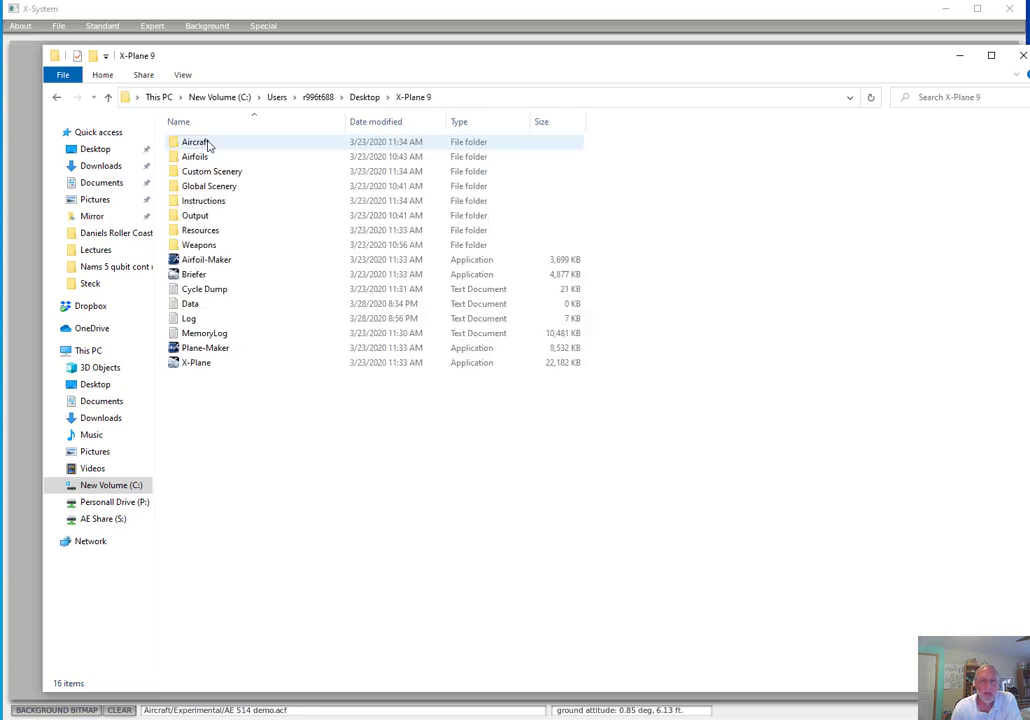
{"action": "double_click", "coordinate": [196, 142]}
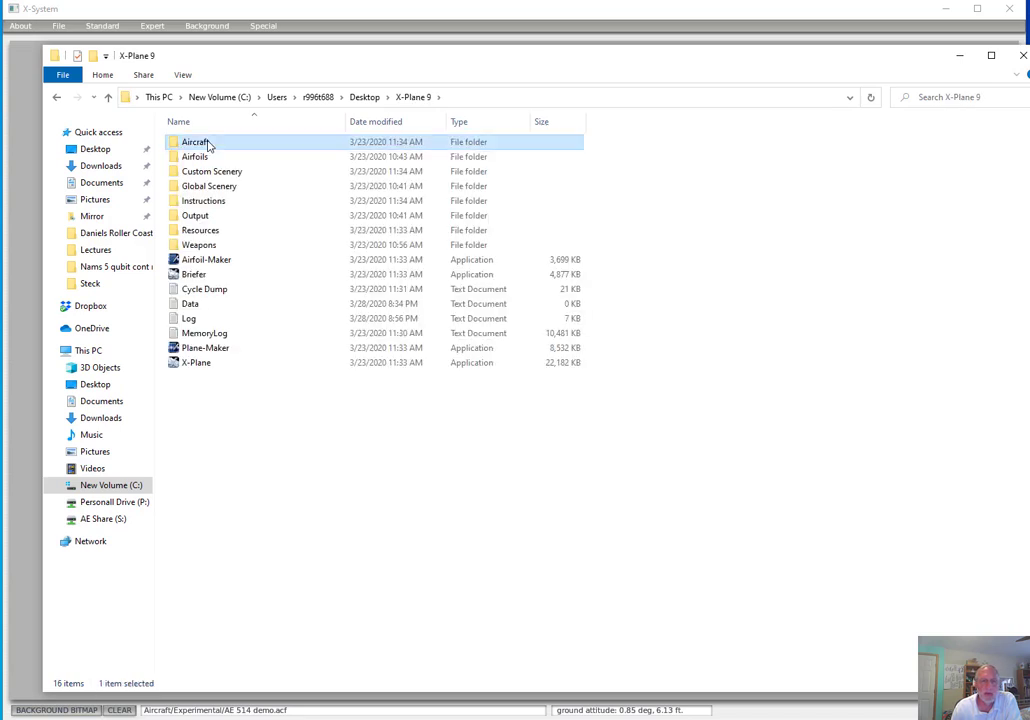
{"action": "double_click", "coordinate": [209, 146]}
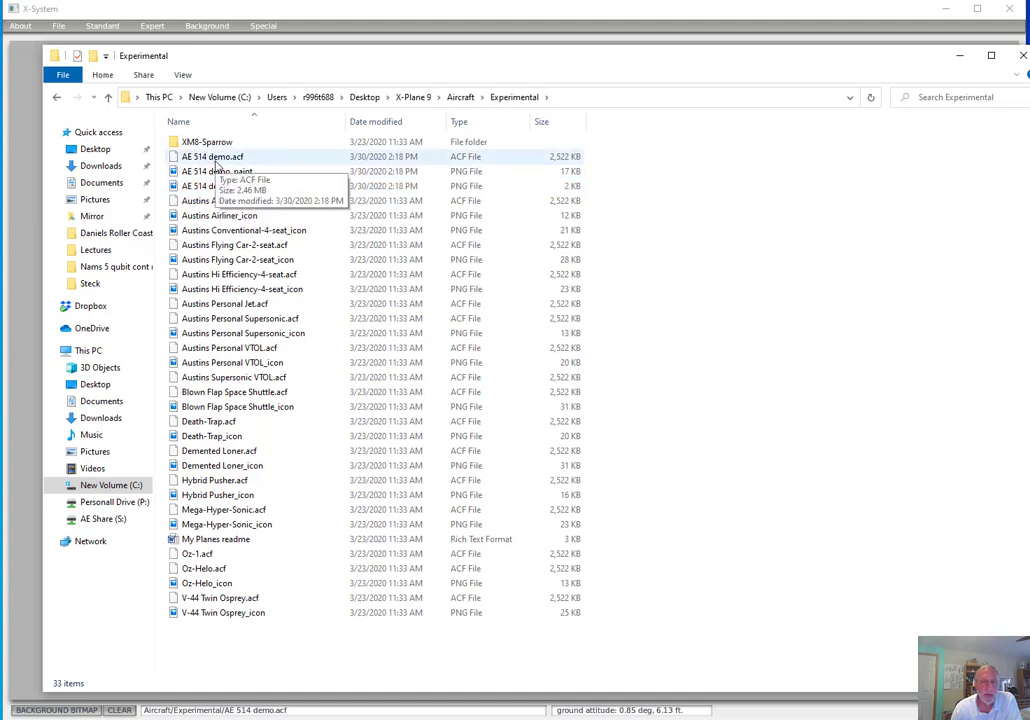
Open AE 514 demo_paint in Photos and reposition its window to view the whole texture map
{"action": "left_click", "coordinate": [216, 175]}
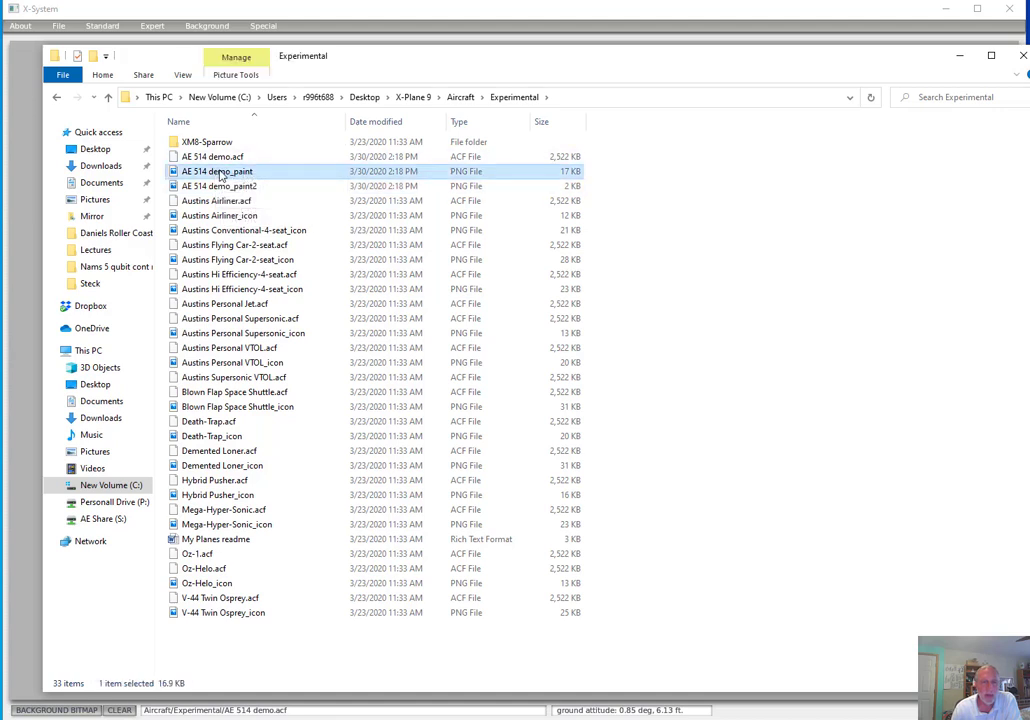
{"action": "right_click", "coordinate": [221, 176]}
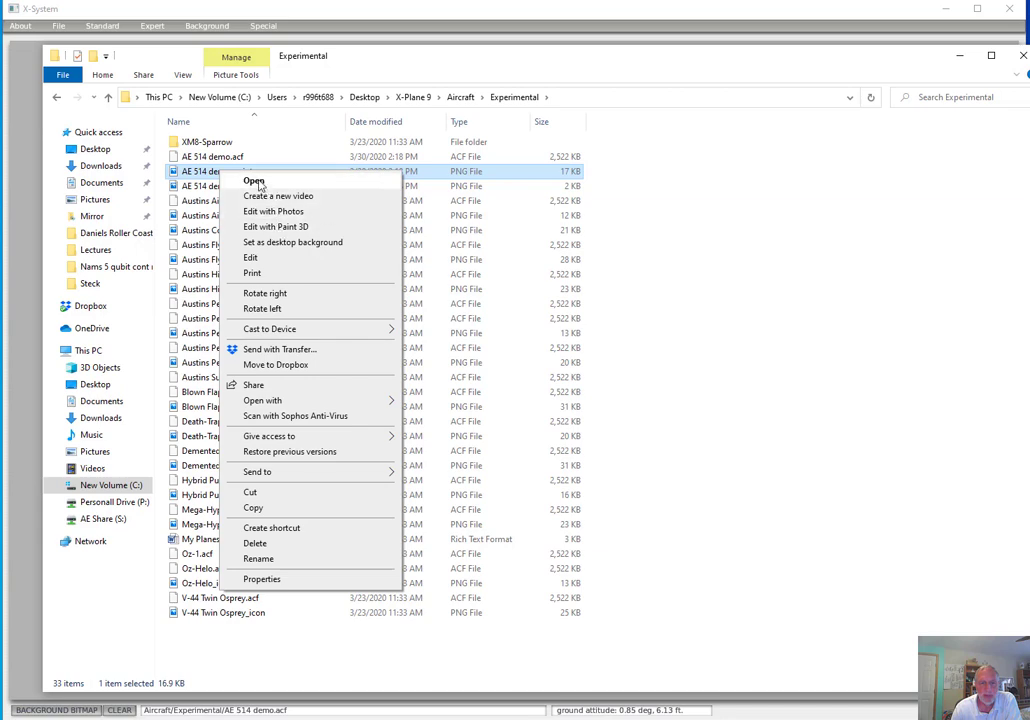
{"action": "left_click", "coordinate": [258, 183]}
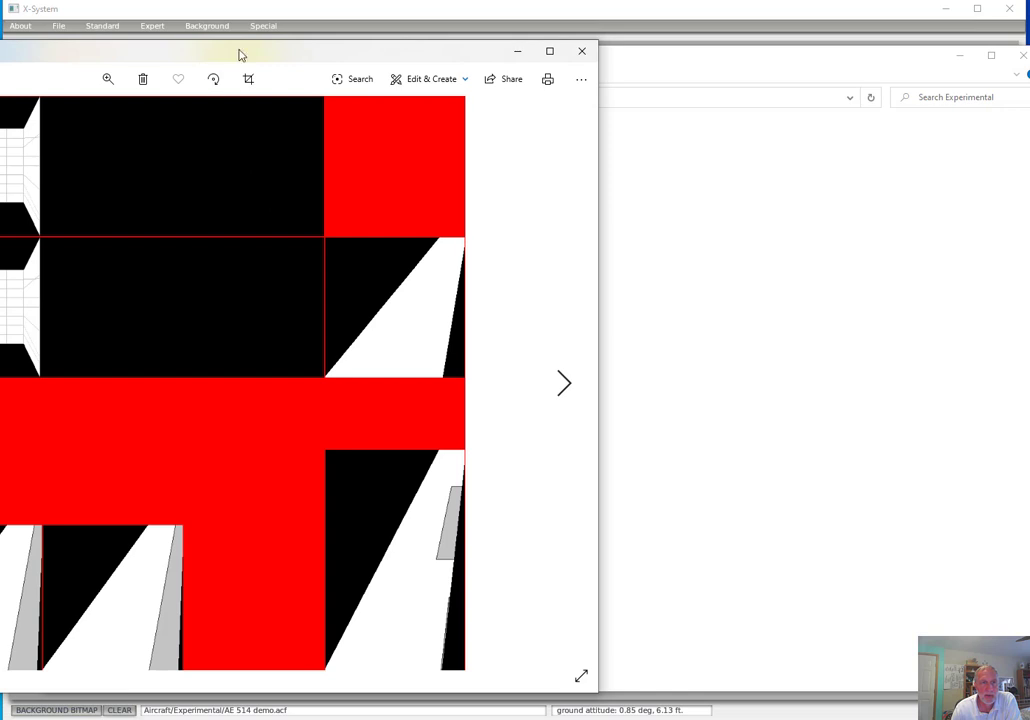
{"action": "left_click_drag", "start_coordinate": [239, 51], "coordinate": [549, 50]}
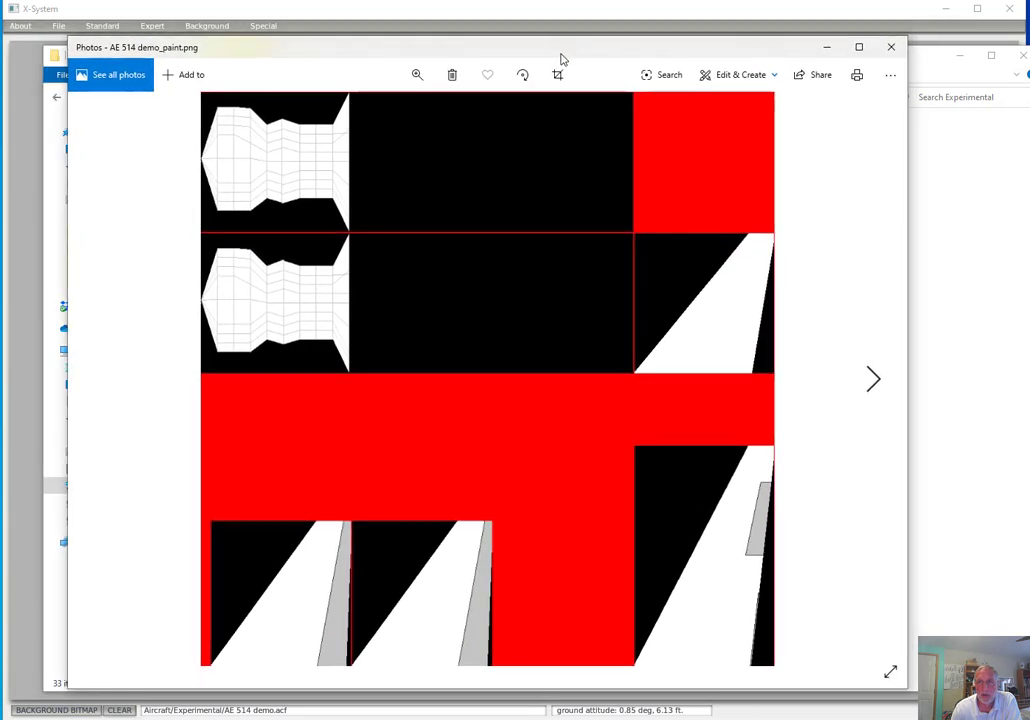
{"action": "left_click", "coordinate": [745, 78]}
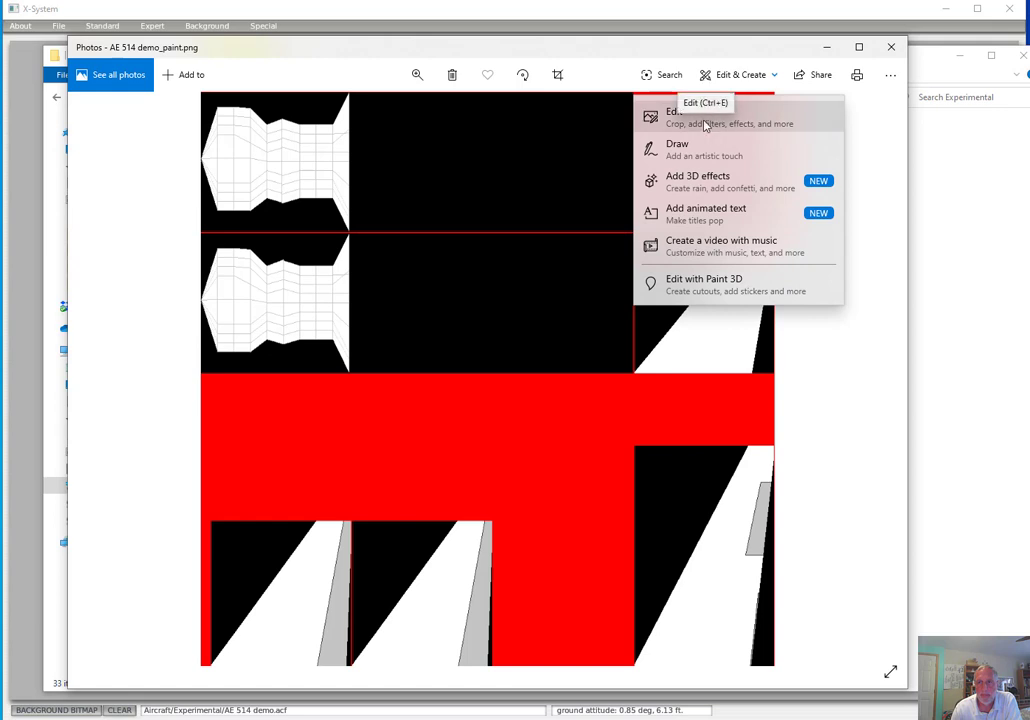
{"action": "left_click", "coordinate": [703, 155]}
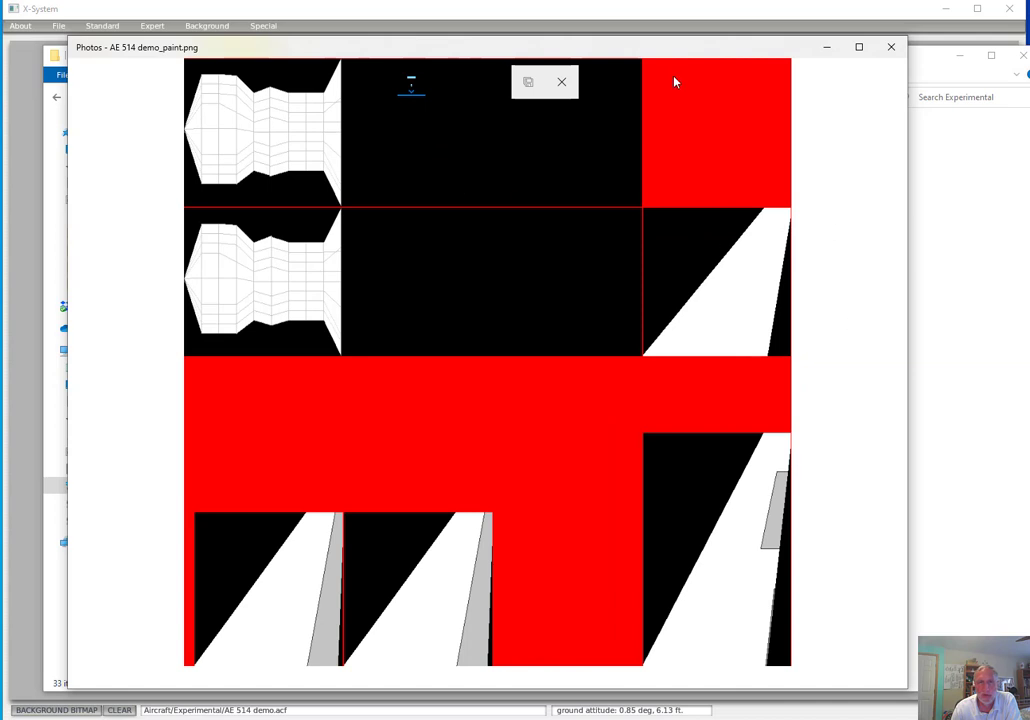
{"action": "left_click", "coordinate": [891, 47]}
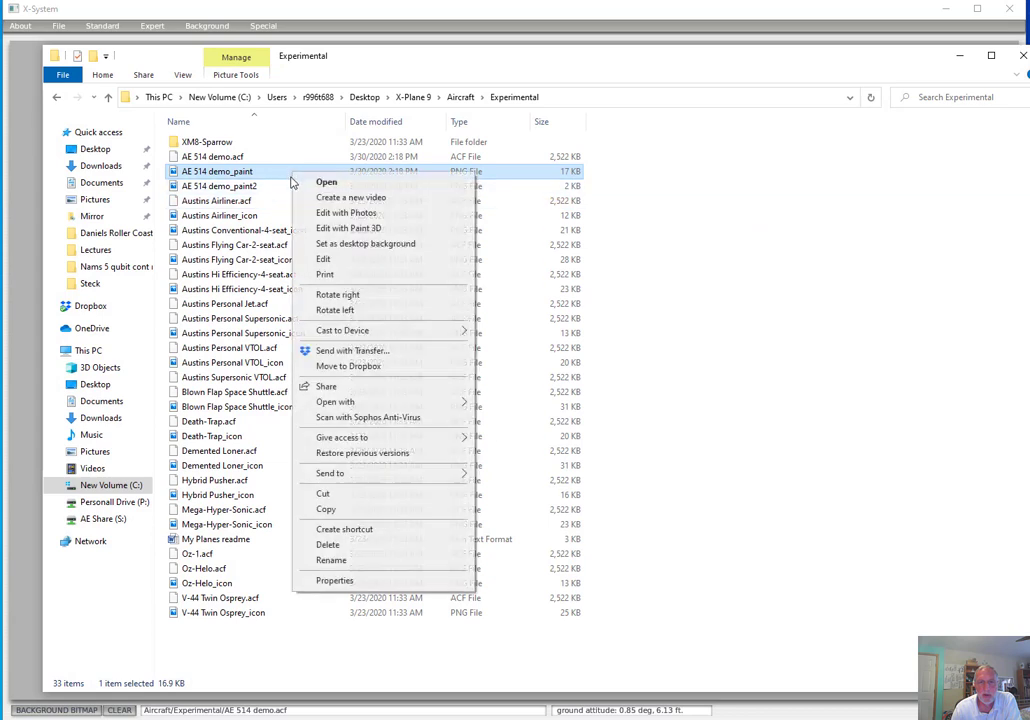
Open AE 514 demo_paint in Paint 3D and fill the gray strip on the tall wing section at the right with yellow
{"action": "right_click", "coordinate": [292, 176]}
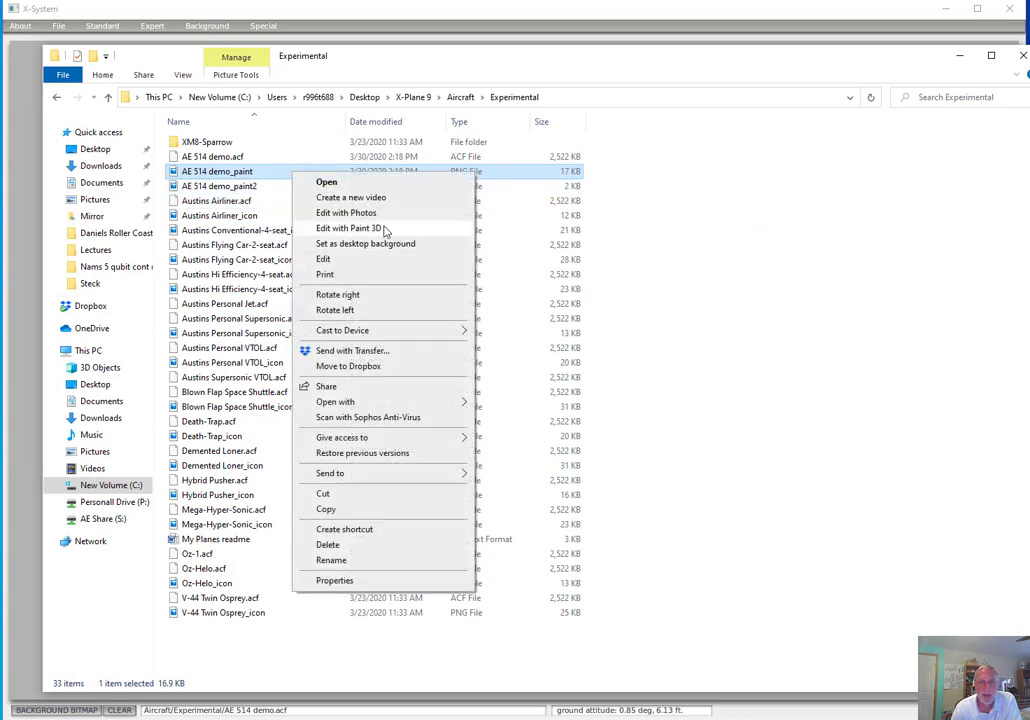
{"action": "left_click", "coordinate": [383, 229]}
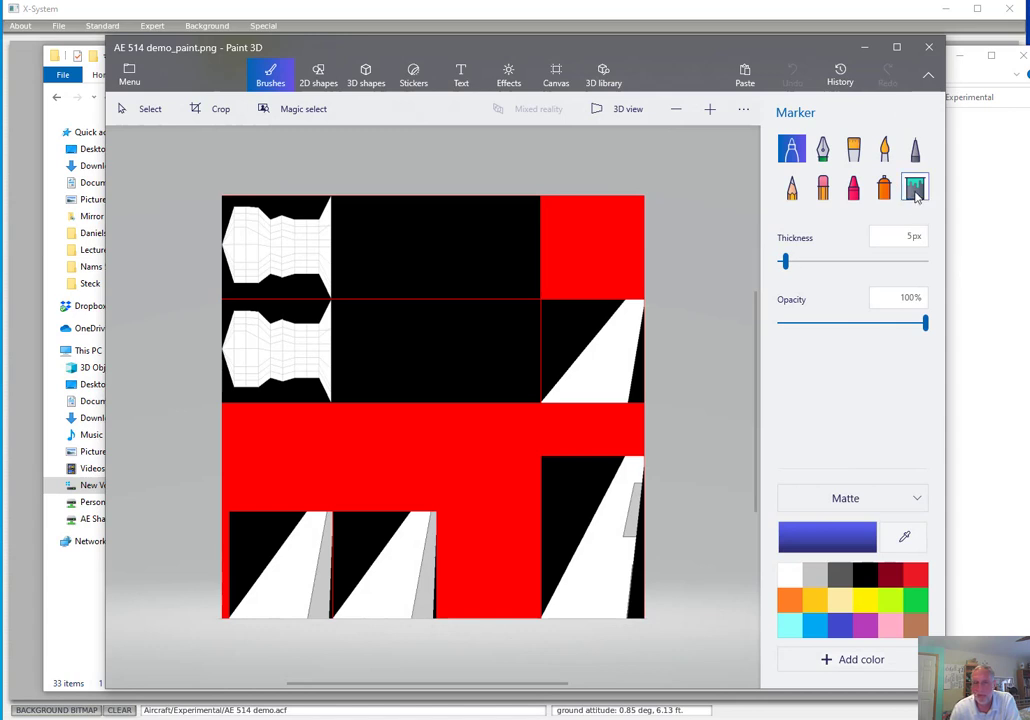
{"action": "left_click", "coordinate": [915, 190]}
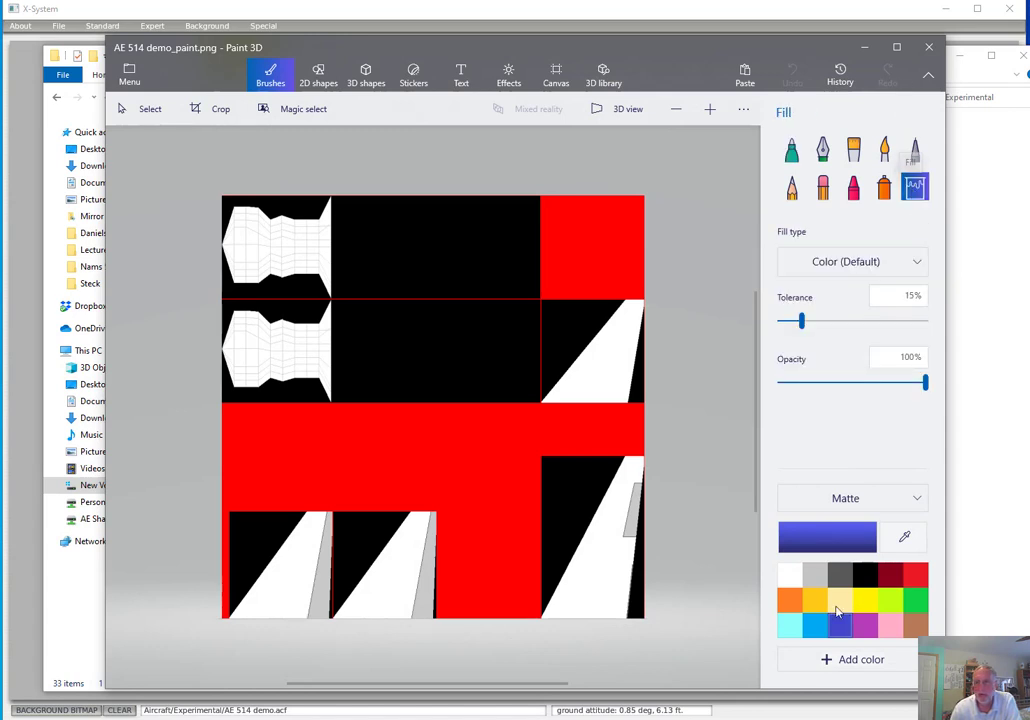
{"action": "left_click", "coordinate": [865, 599]}
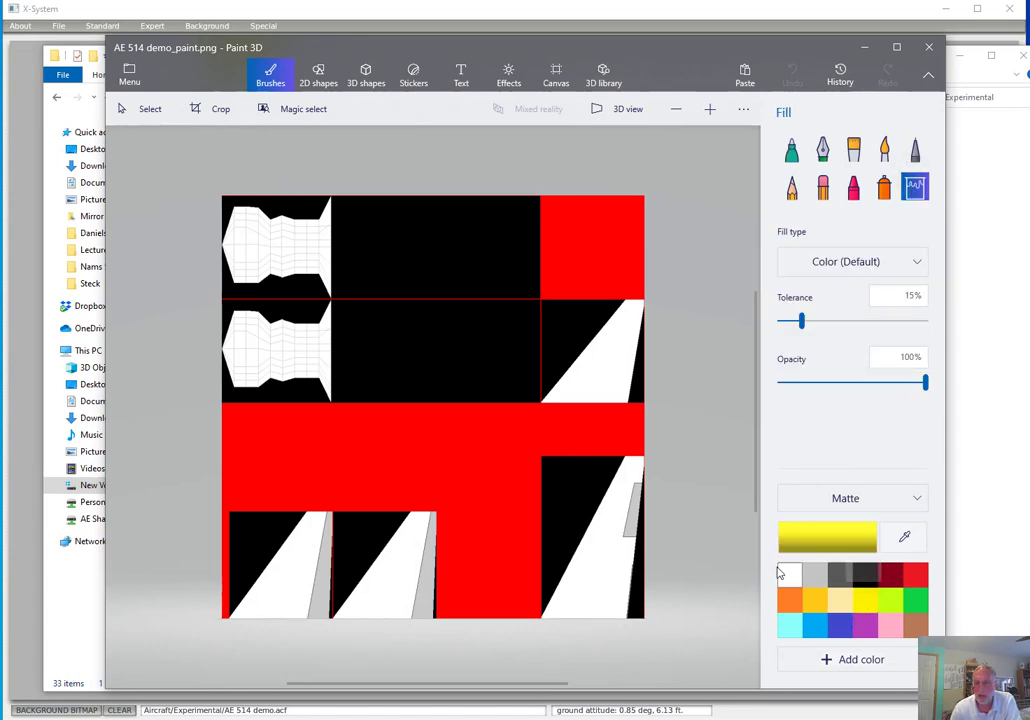
{"action": "left_click", "coordinate": [632, 508]}
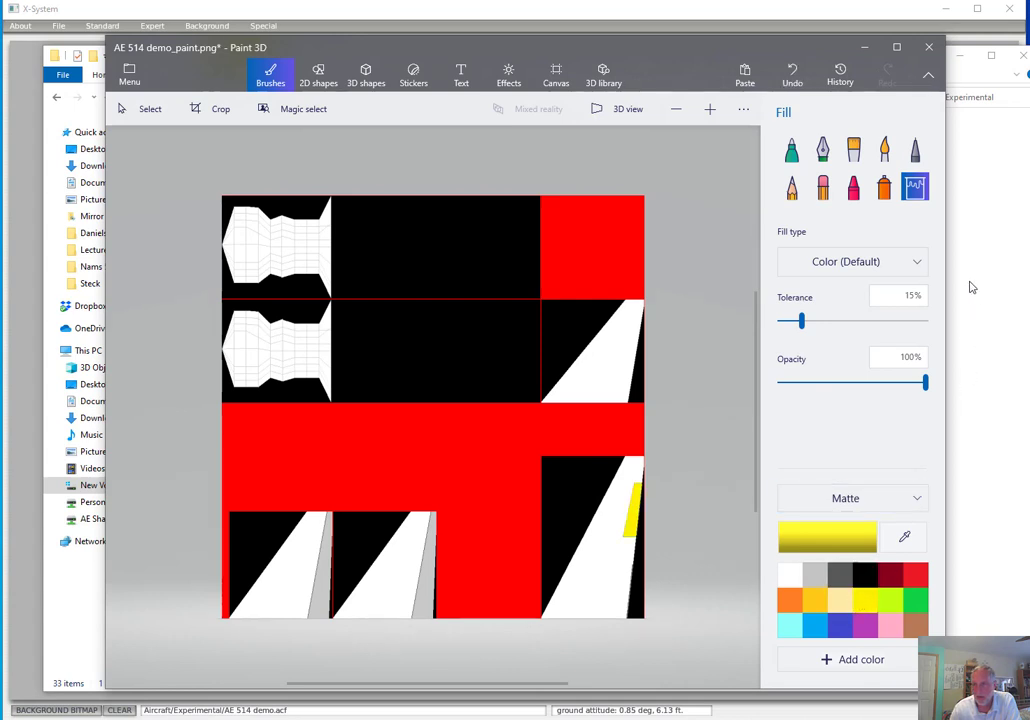
Spray yellow patches on the upper white wing section and draw an orange crayon loop on the second lower wing section
{"action": "left_click", "coordinate": [885, 190]}
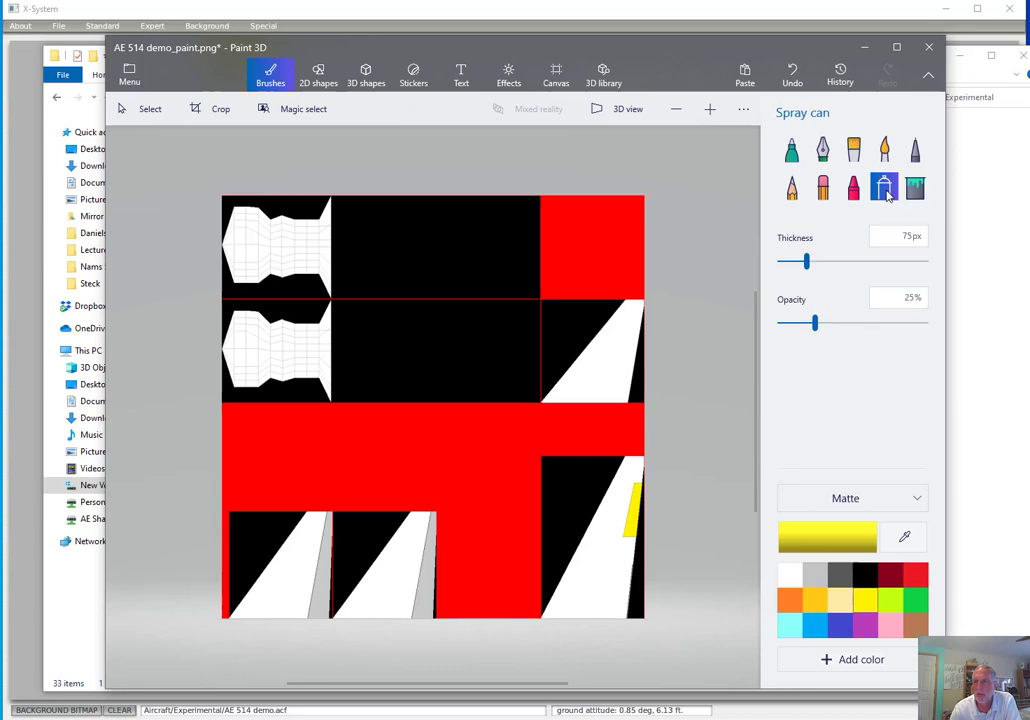
{"action": "left_click_drag", "start_coordinate": [581, 352], "coordinate": [615, 357]}
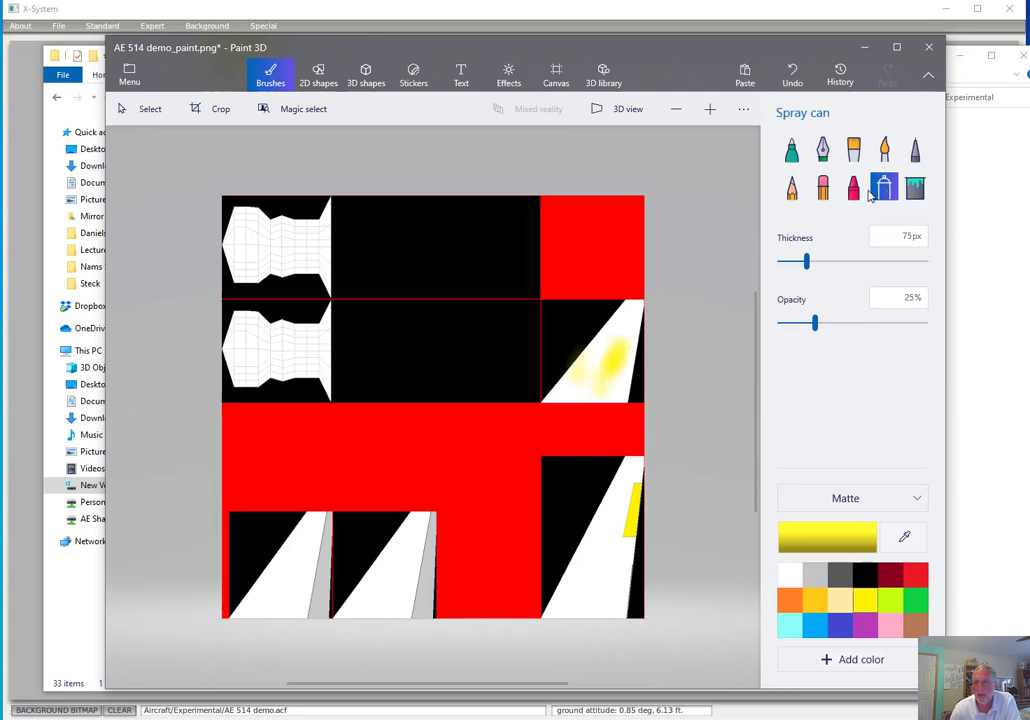
{"action": "left_click", "coordinate": [853, 188]}
{"action": "left_click", "coordinate": [790, 604]}
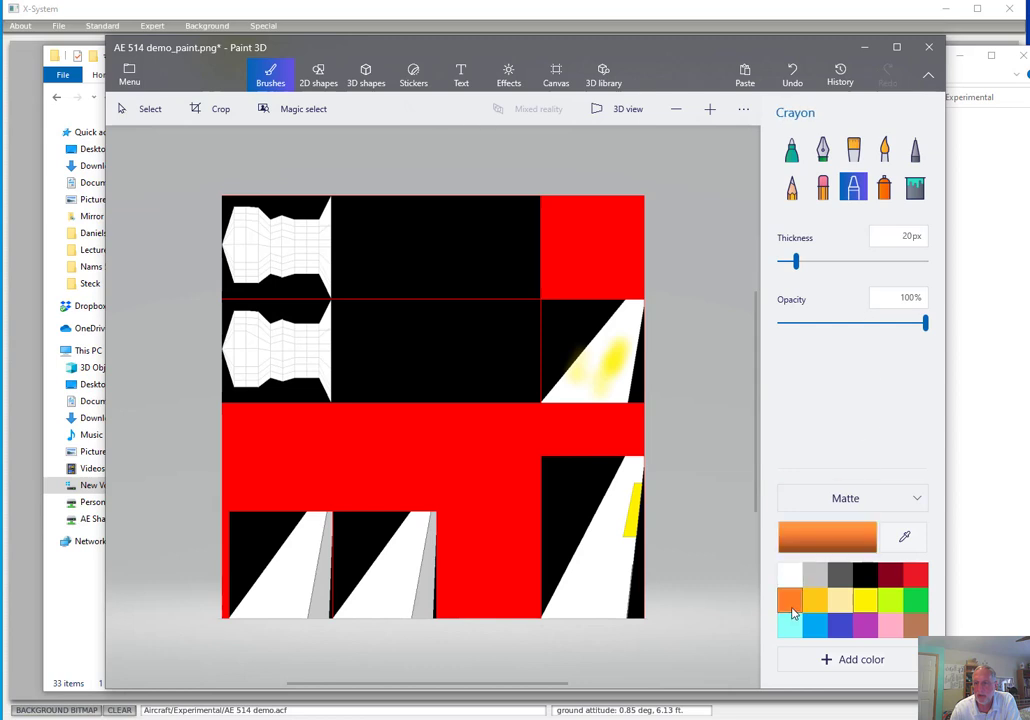
{"action": "left_click_drag", "start_coordinate": [391, 575], "coordinate": [402, 585]}
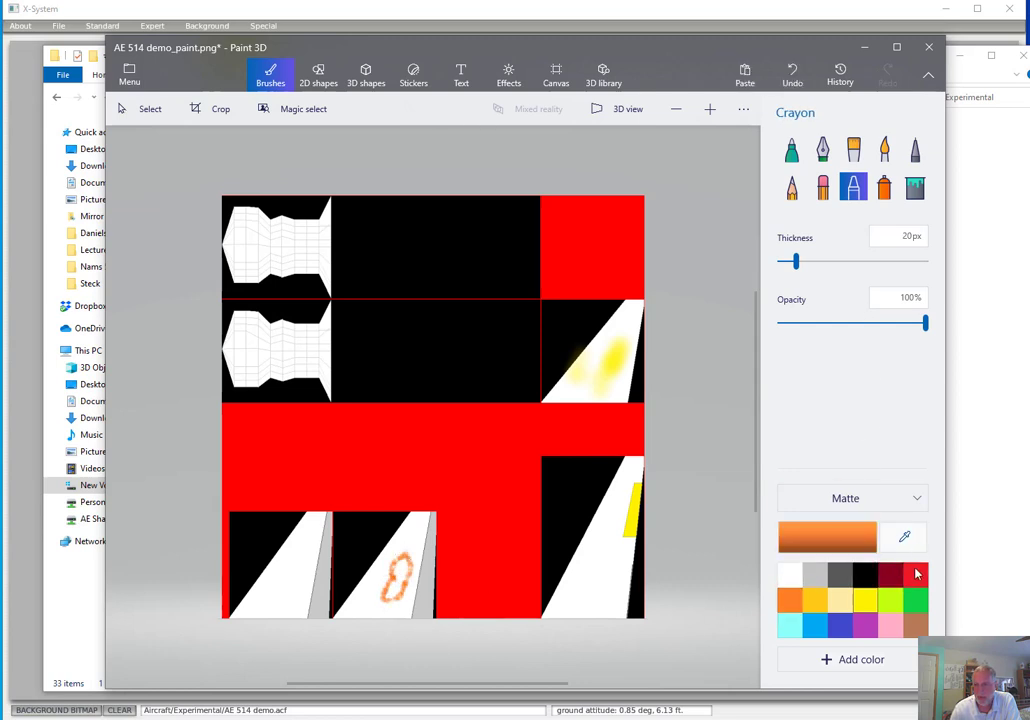
Fill the white area of the lower-left wing section with purple
{"action": "left_click", "coordinate": [915, 187]}
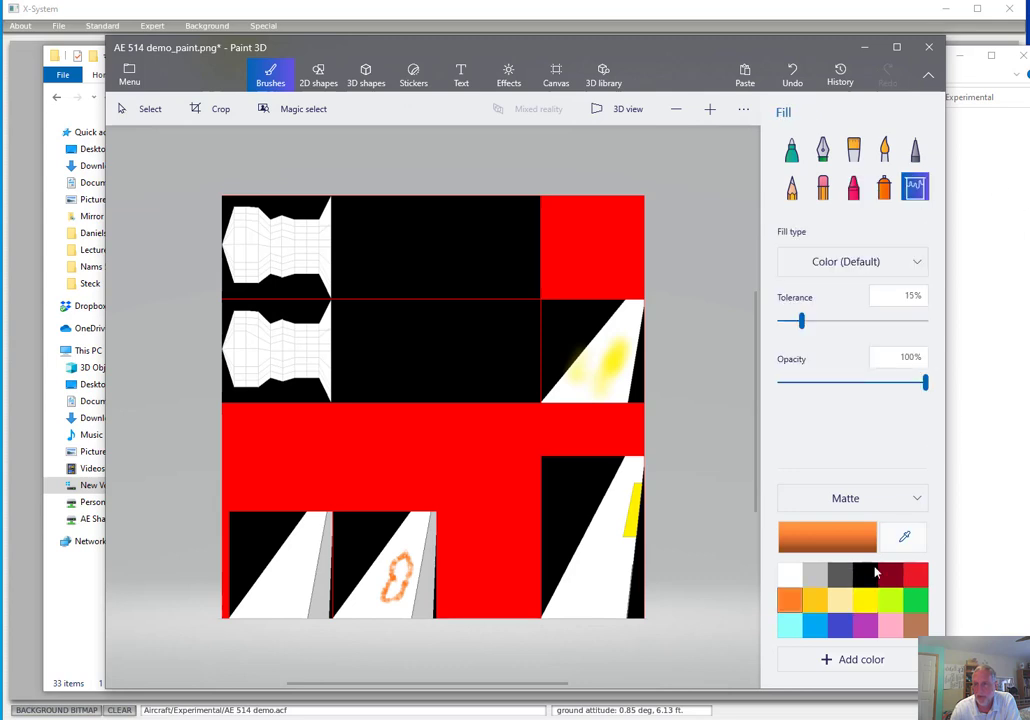
{"action": "left_click", "coordinate": [865, 624]}
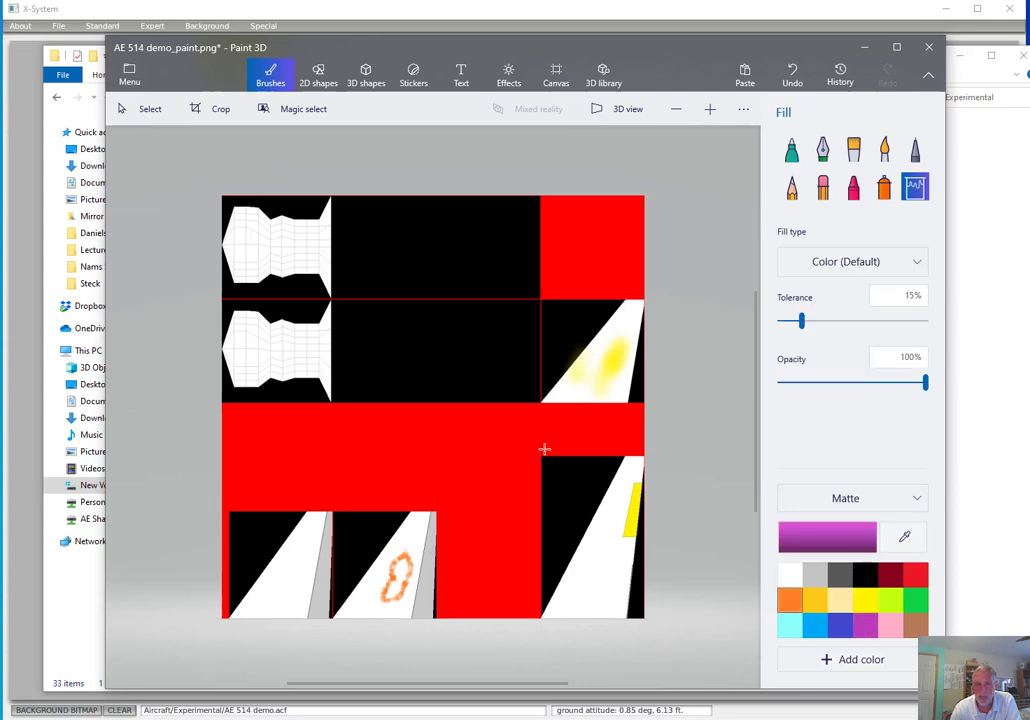
{"action": "left_click", "coordinate": [298, 550]}
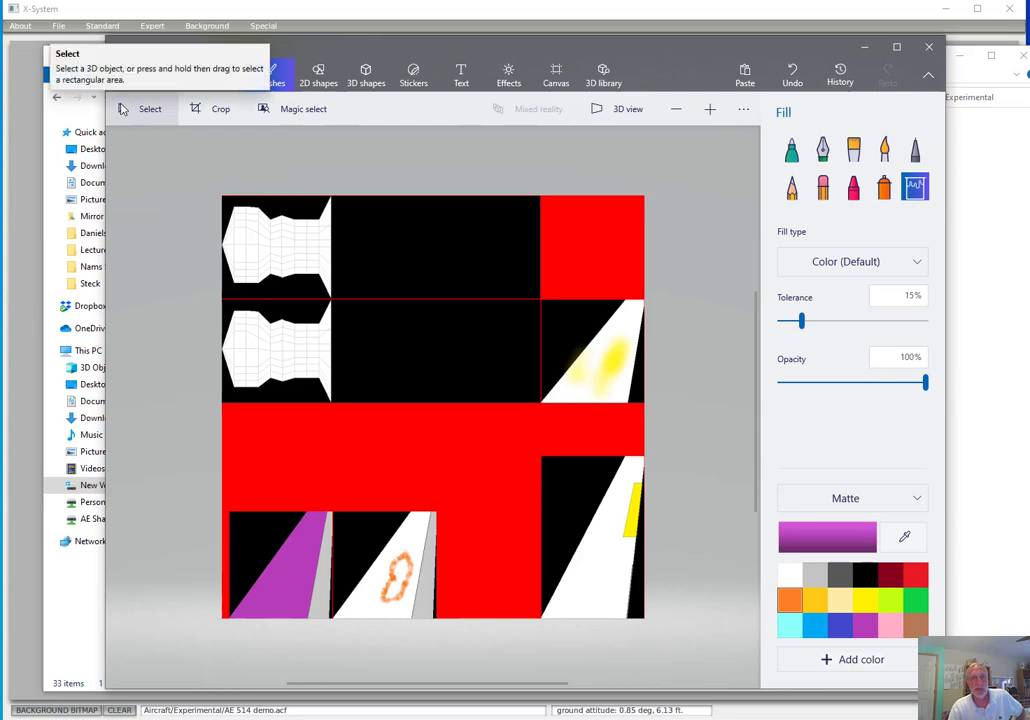
{"action": "left_click", "coordinate": [62, 28]}
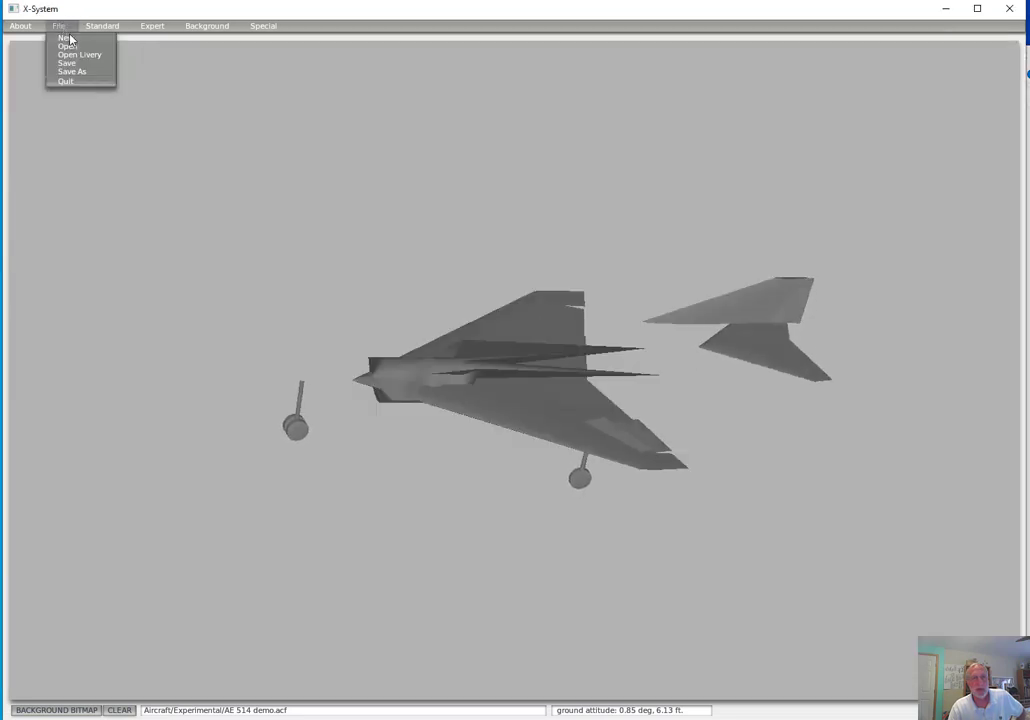
{"action": "left_click", "coordinate": [102, 25]}
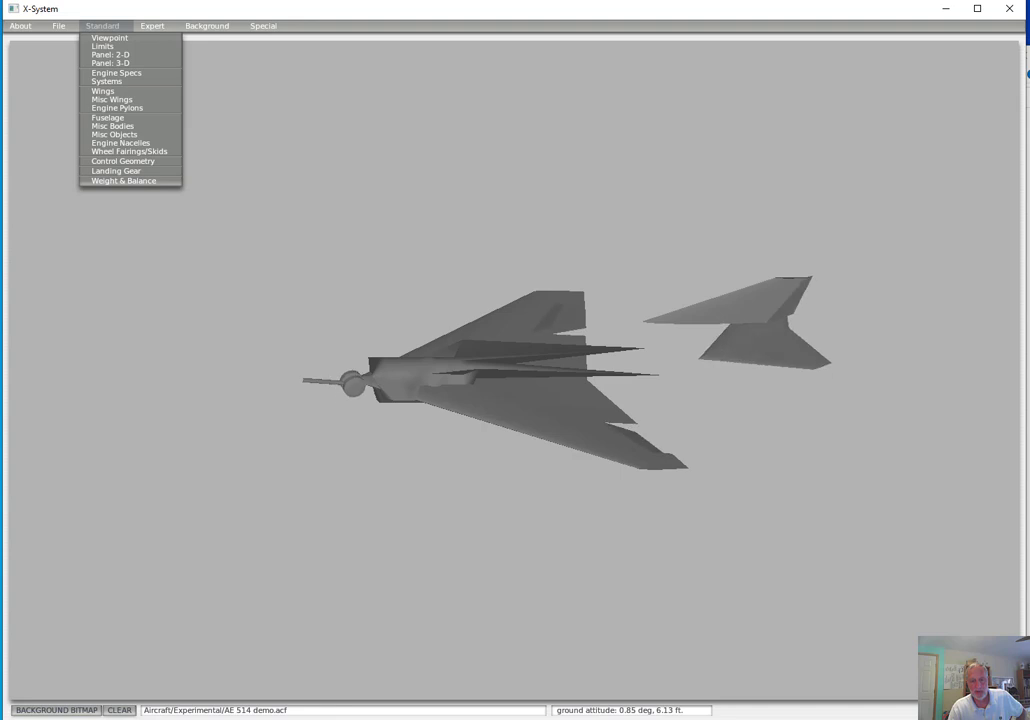
{"action": "key", "text": "alt+Tab"}
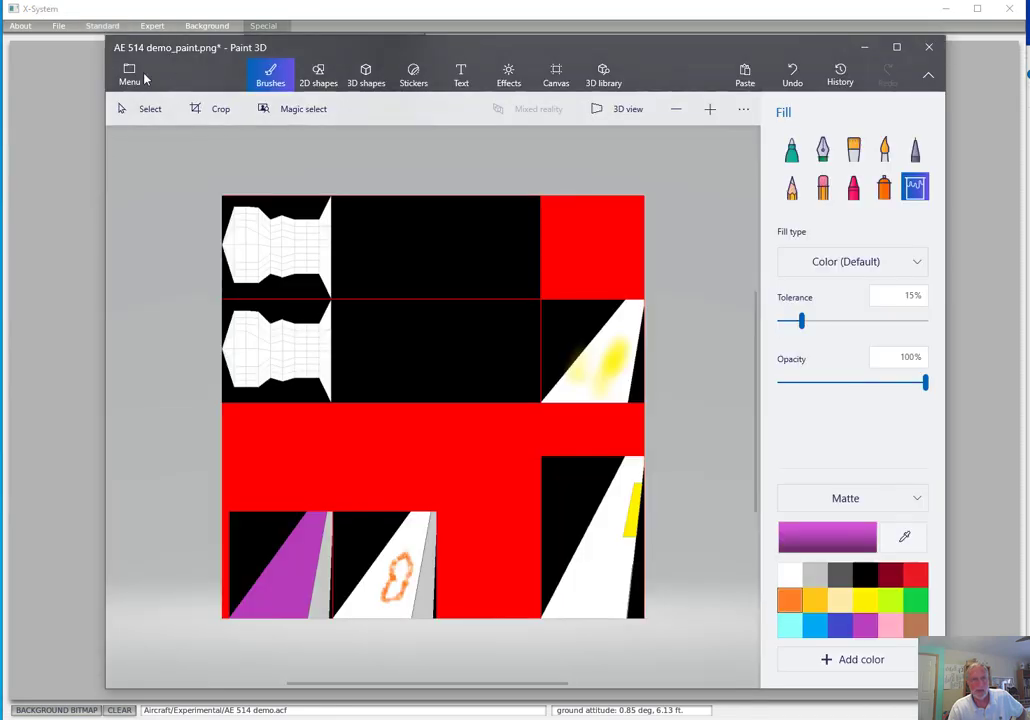
Save the painted AE 514 demo_paint texture map and minimize Paint 3D
{"action": "left_click", "coordinate": [130, 75]}
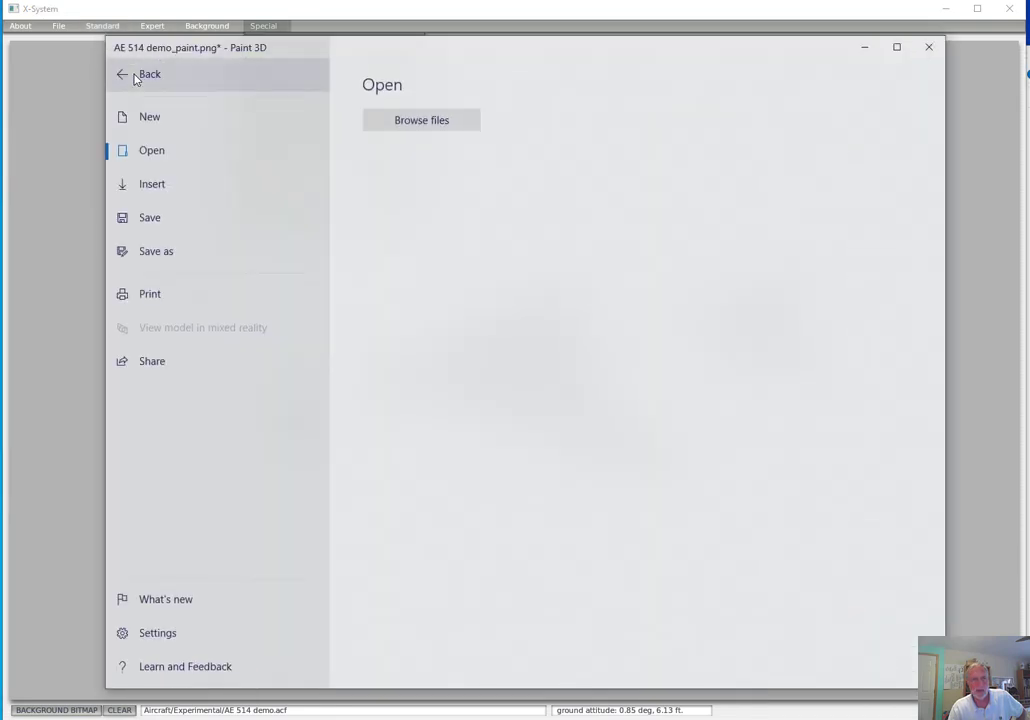
{"action": "left_click", "coordinate": [154, 218]}
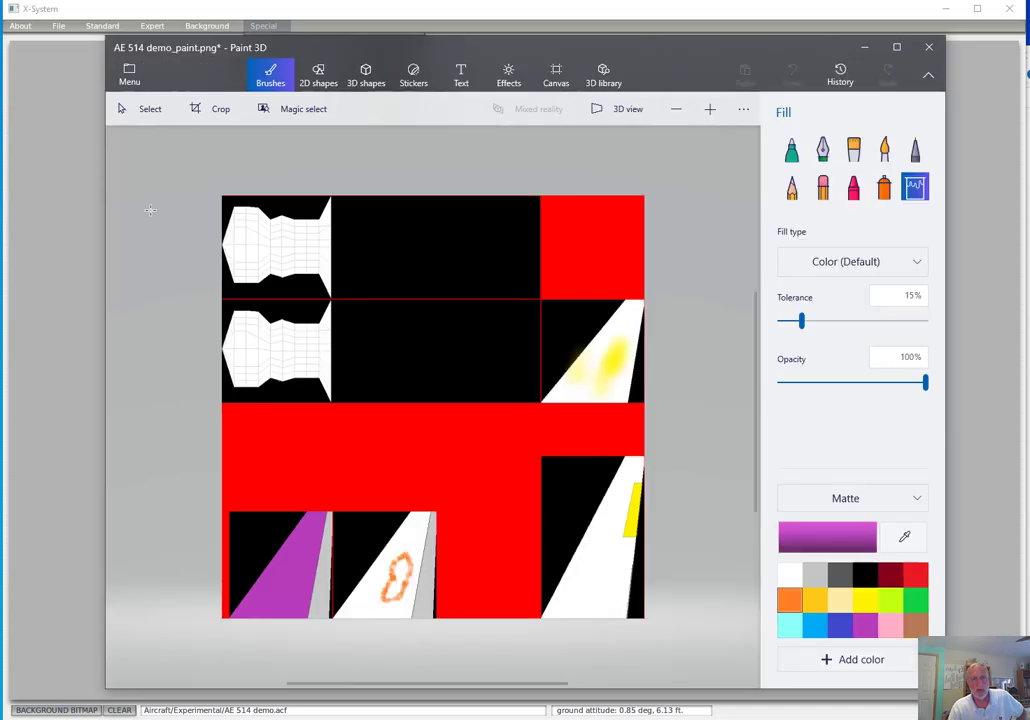
{"action": "left_click", "coordinate": [866, 48]}
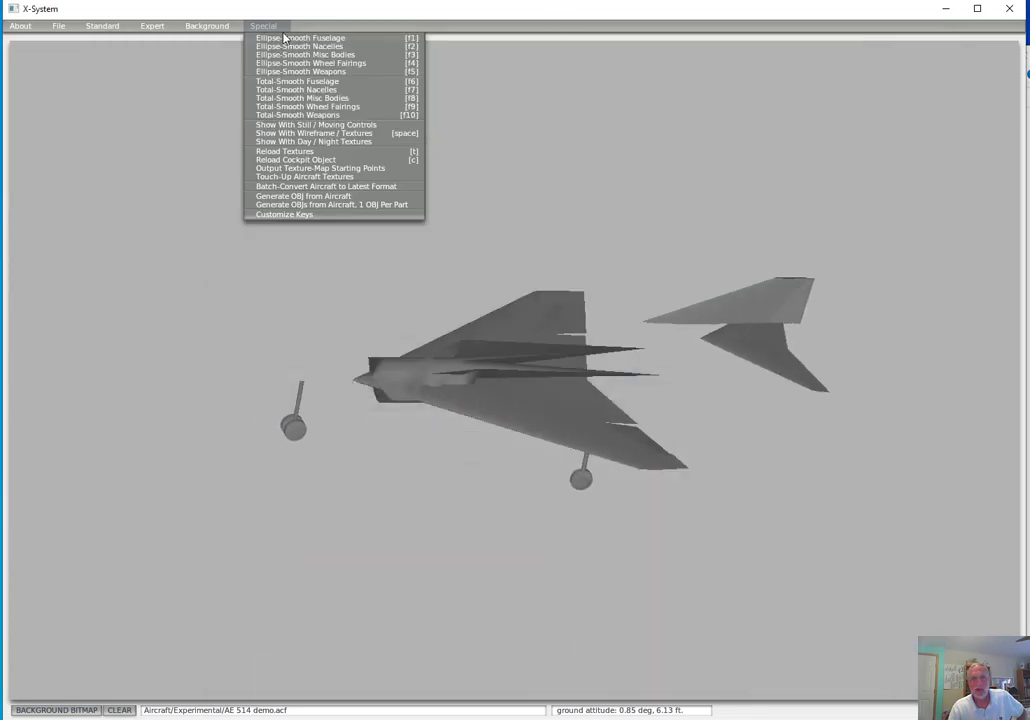
Switch to Plane Maker and reload the aircraft textures to show the new paint on the model
{"action": "left_click", "coordinate": [262, 141]}
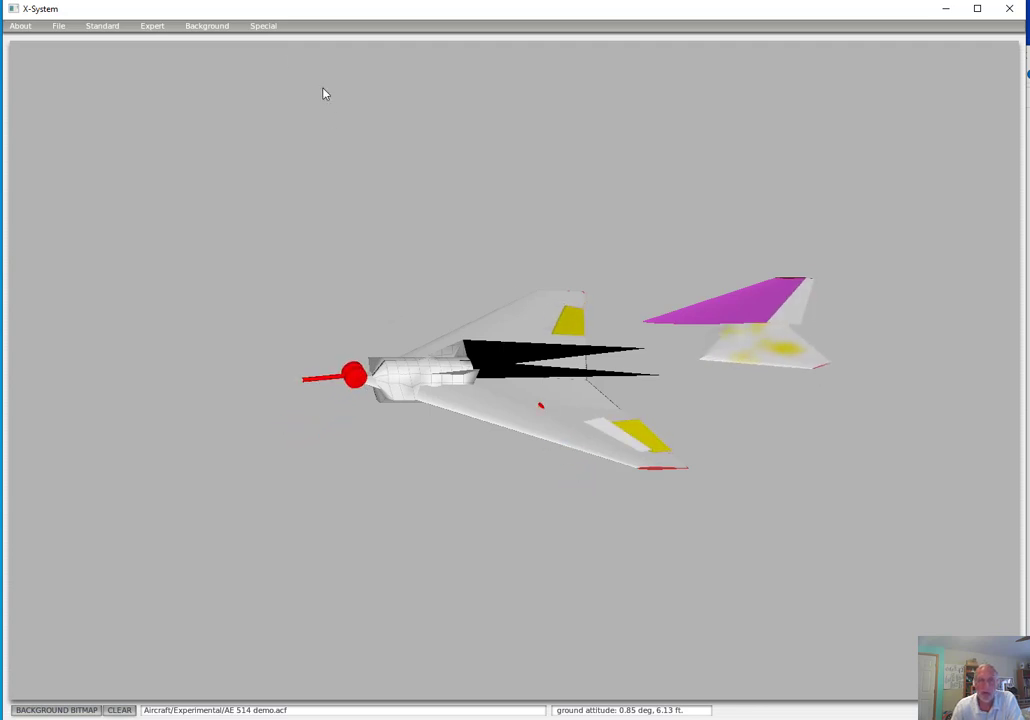
{"action": "left_click", "coordinate": [259, 28]}
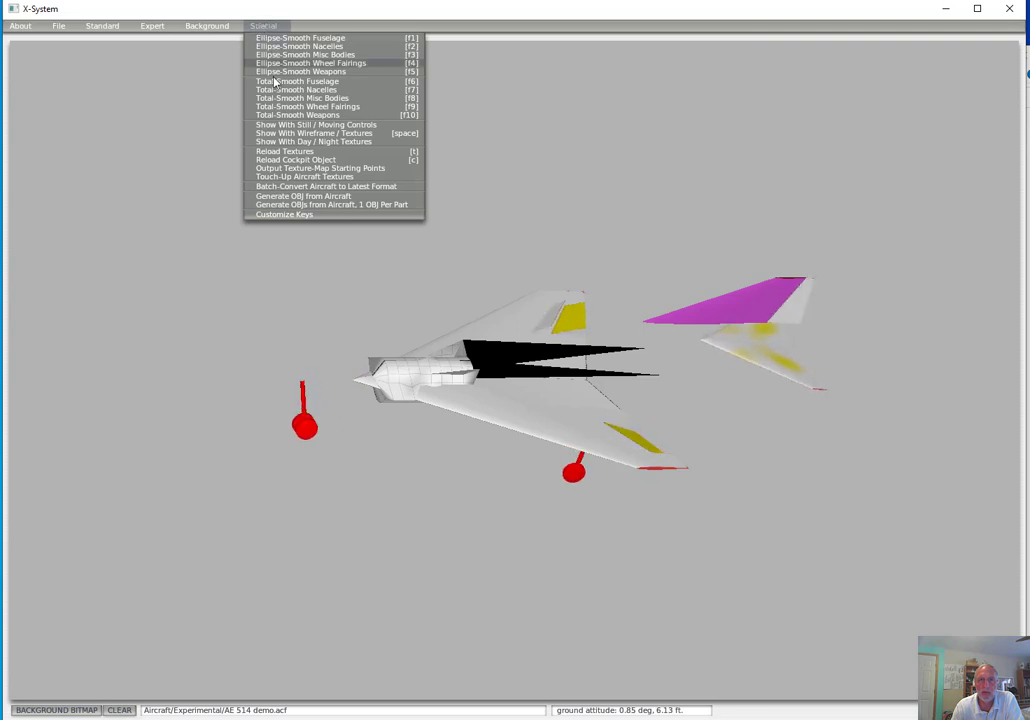
{"action": "left_click", "coordinate": [298, 153]}
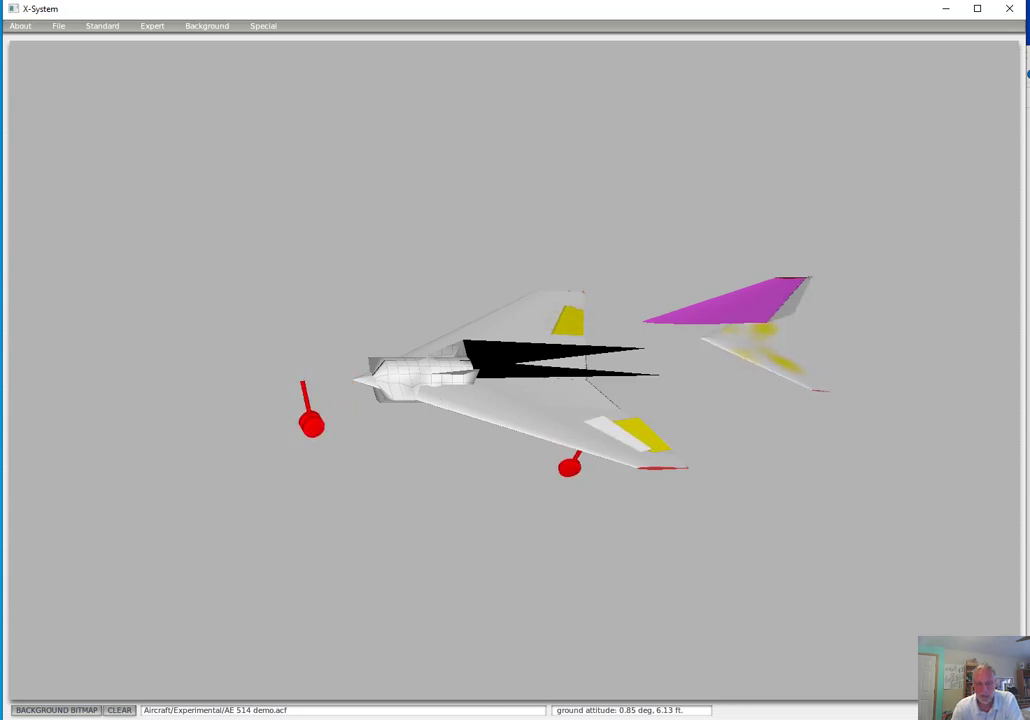
{"action": "left_click", "coordinate": [478, 719]}
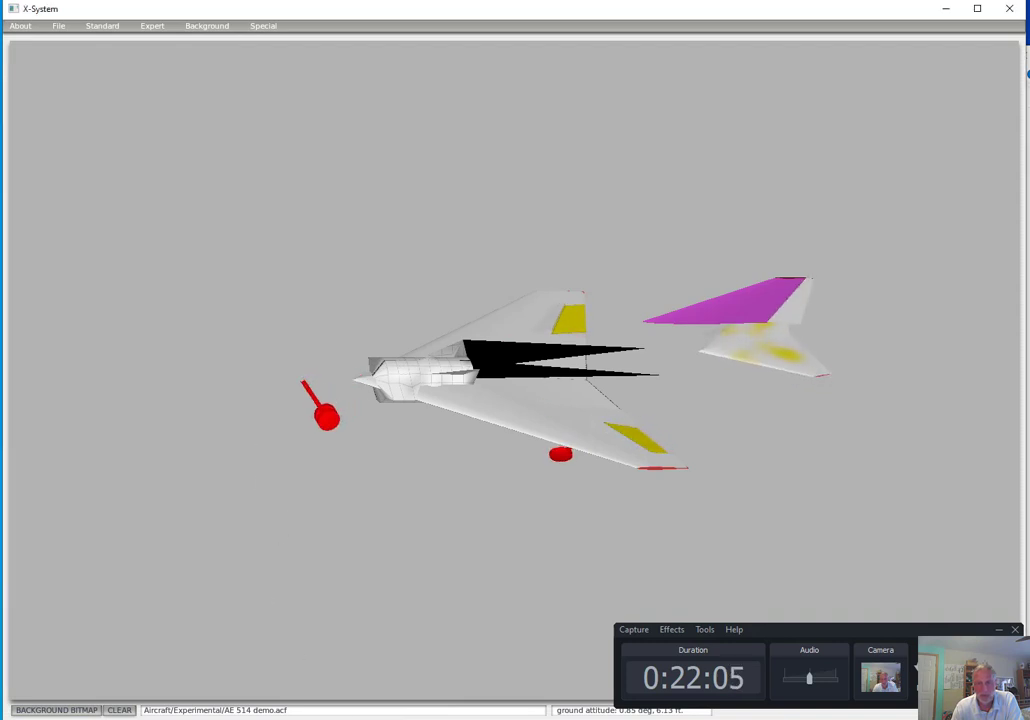
{"action": "left_click", "coordinate": [998, 630]}
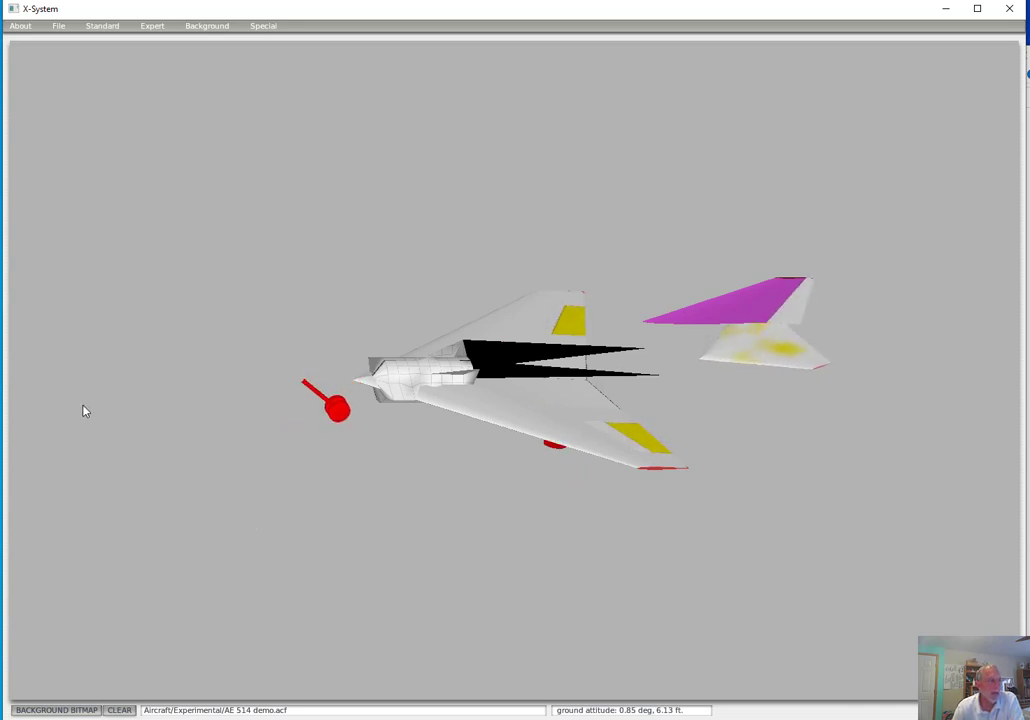
Save the AE 514 demo aircraft
{"action": "left_click", "coordinate": [60, 27]}
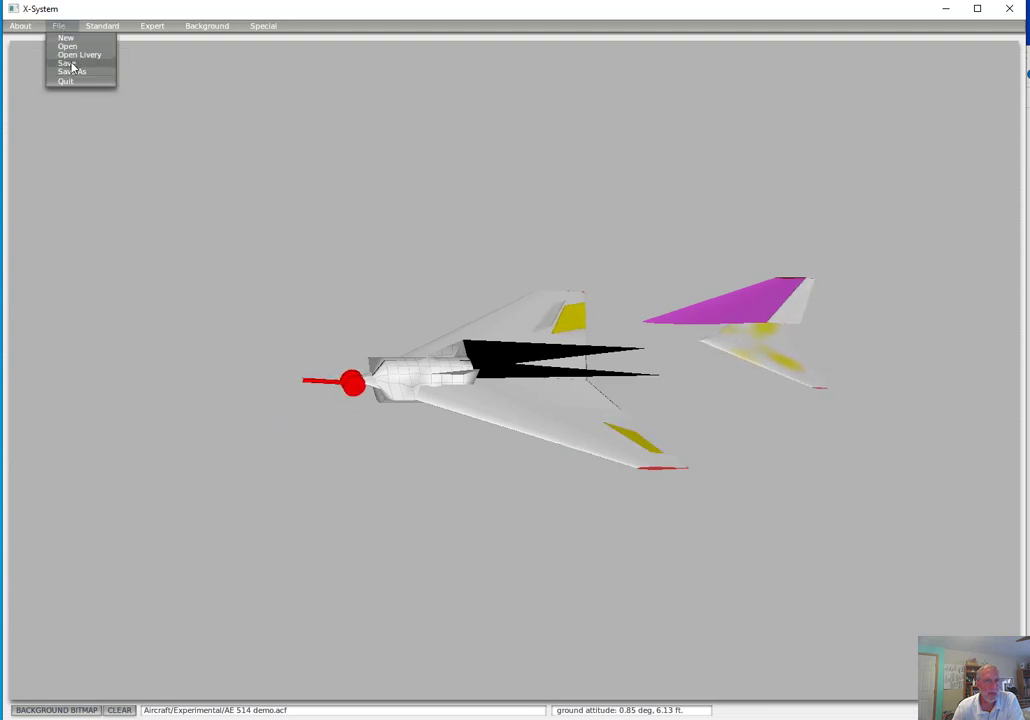
{"action": "left_click", "coordinate": [70, 63]}
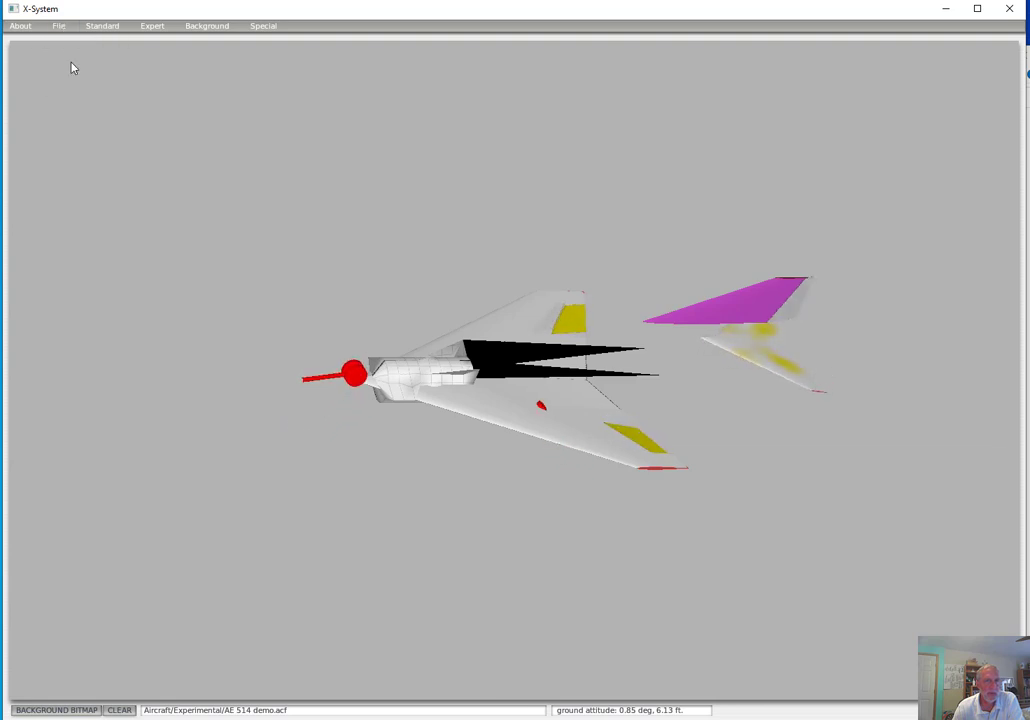
Open the 2-D panel editor and import the instrument panel of King Air B200.acf from the General Aviation aircraft folder
{"action": "left_click", "coordinate": [109, 28]}
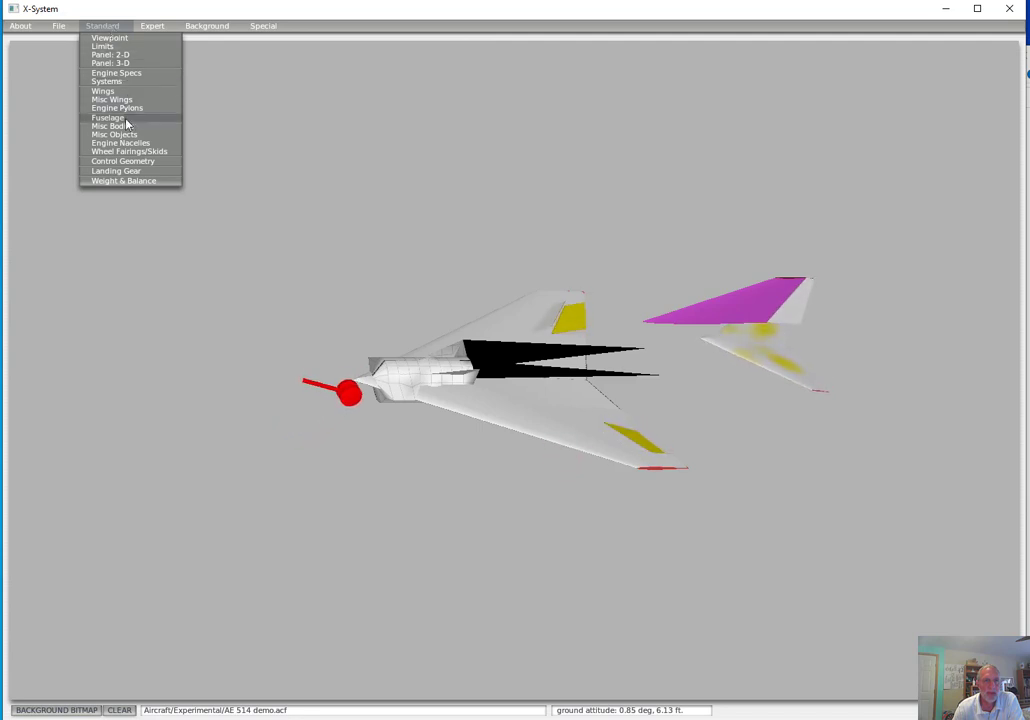
{"action": "left_click", "coordinate": [112, 55]}
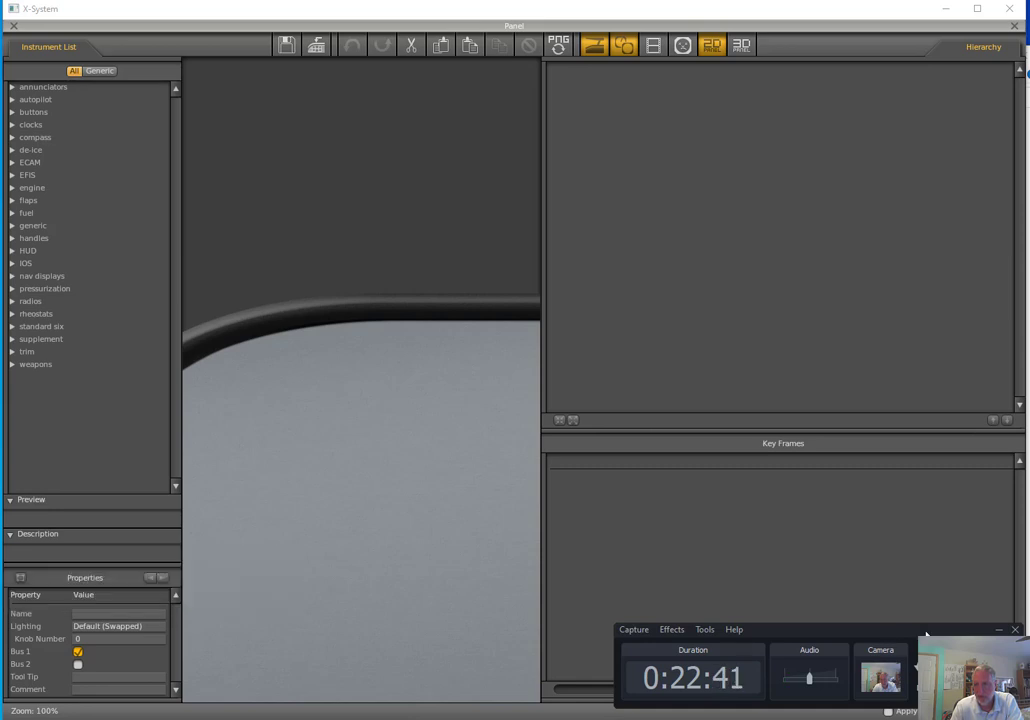
{"action": "left_click_drag", "start_coordinate": [941, 634], "coordinate": [0, 690]}
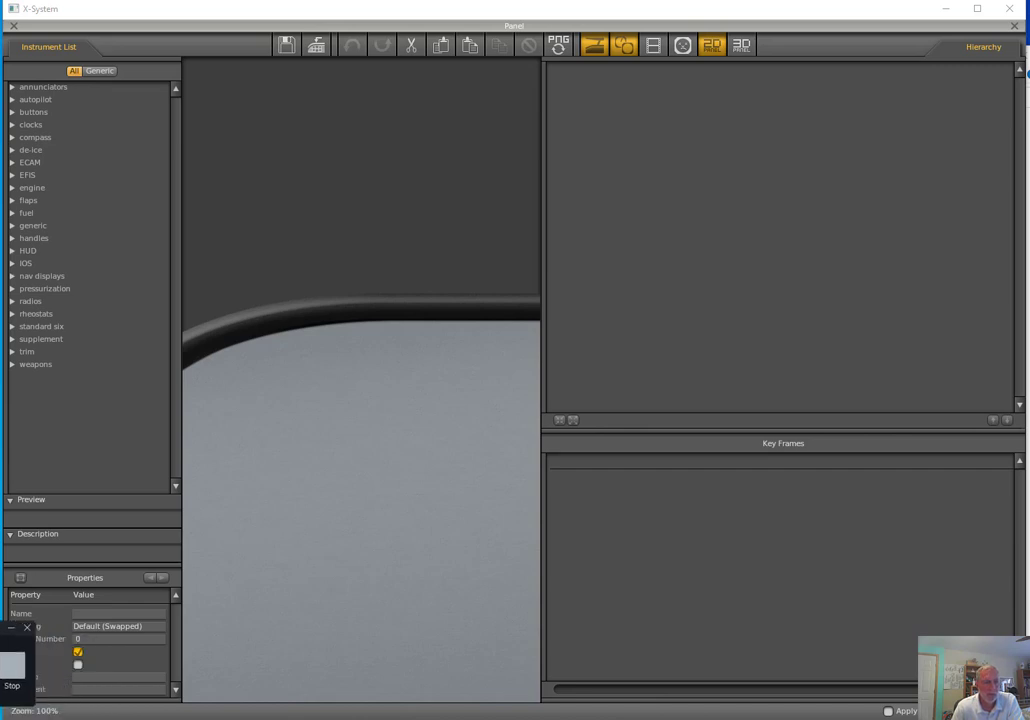
{"action": "left_click", "coordinate": [317, 47]}
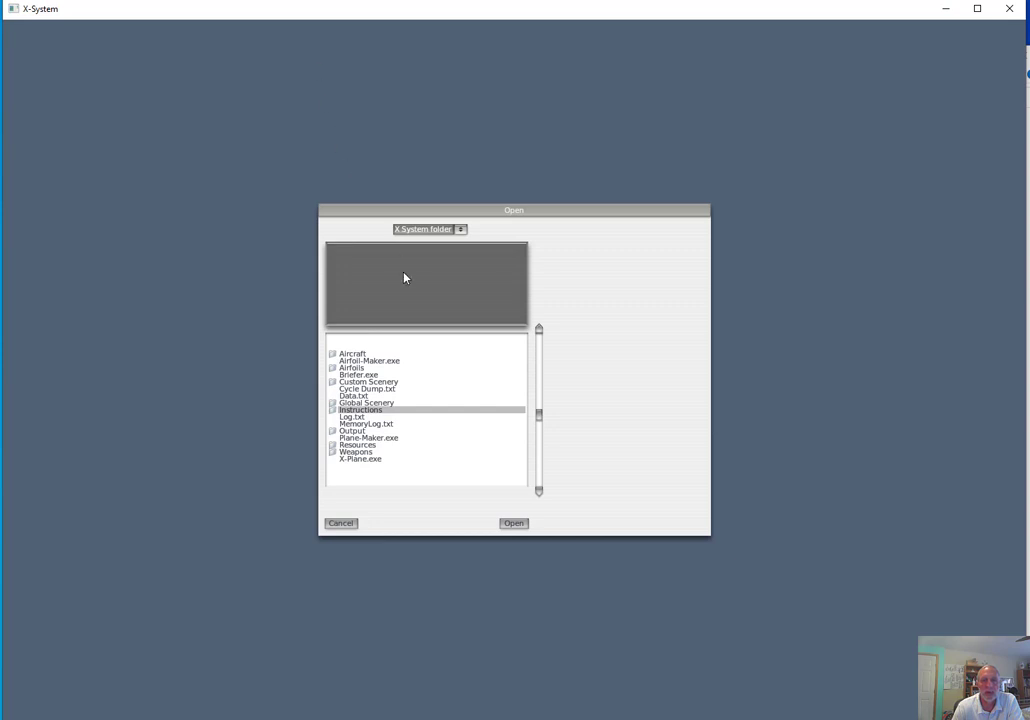
{"action": "double_click", "coordinate": [355, 354]}
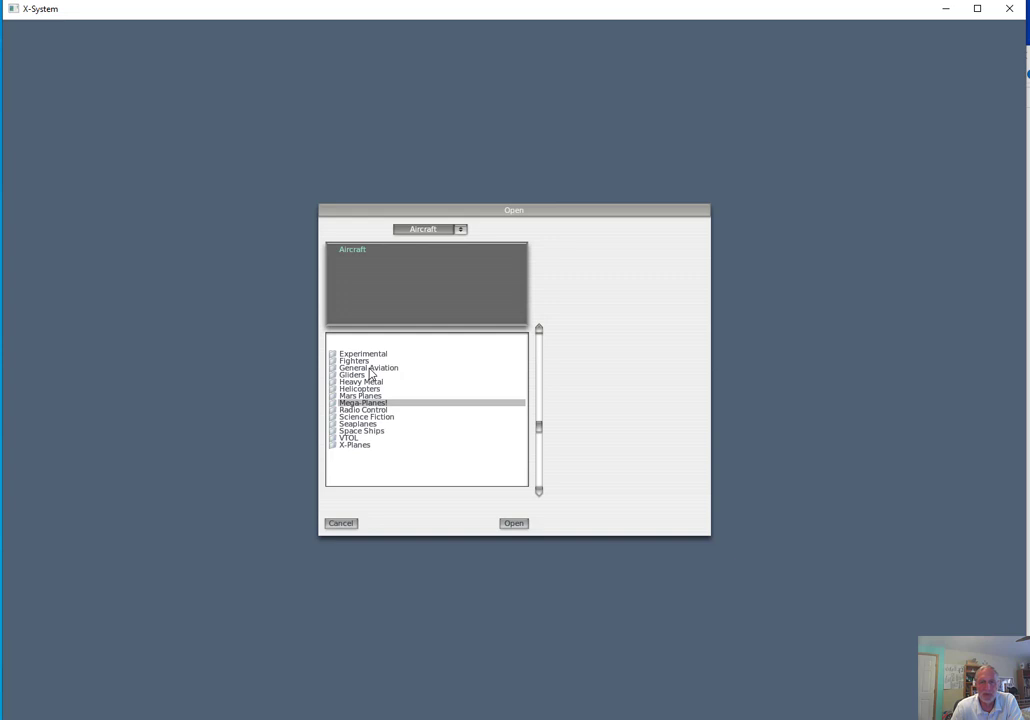
{"action": "double_click", "coordinate": [369, 368]}
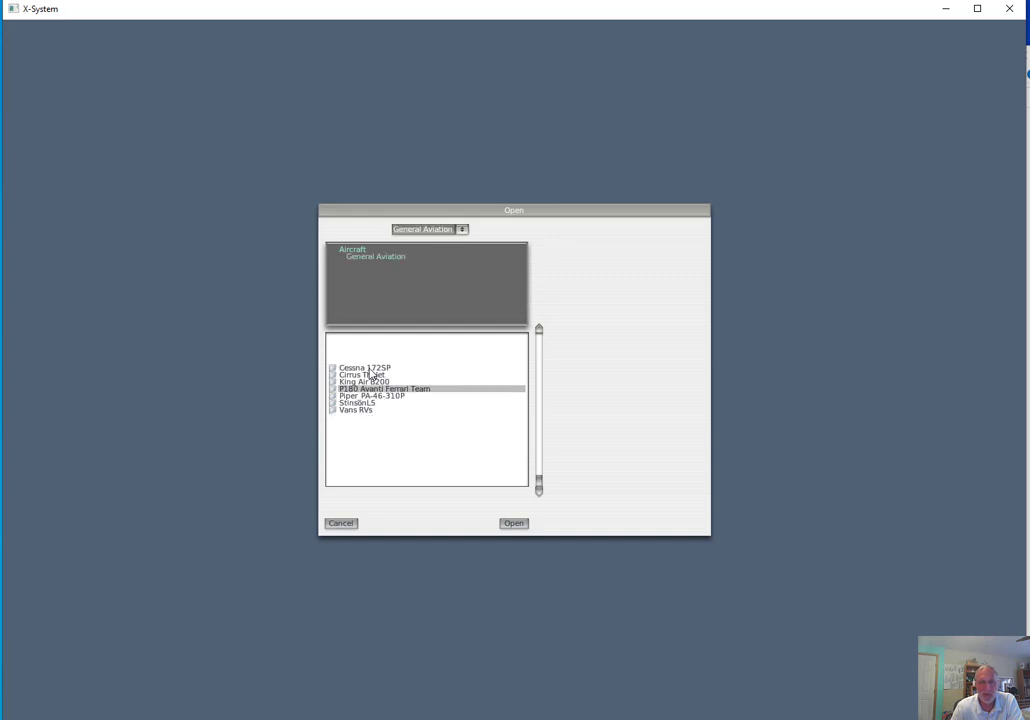
{"action": "left_click", "coordinate": [365, 383]}
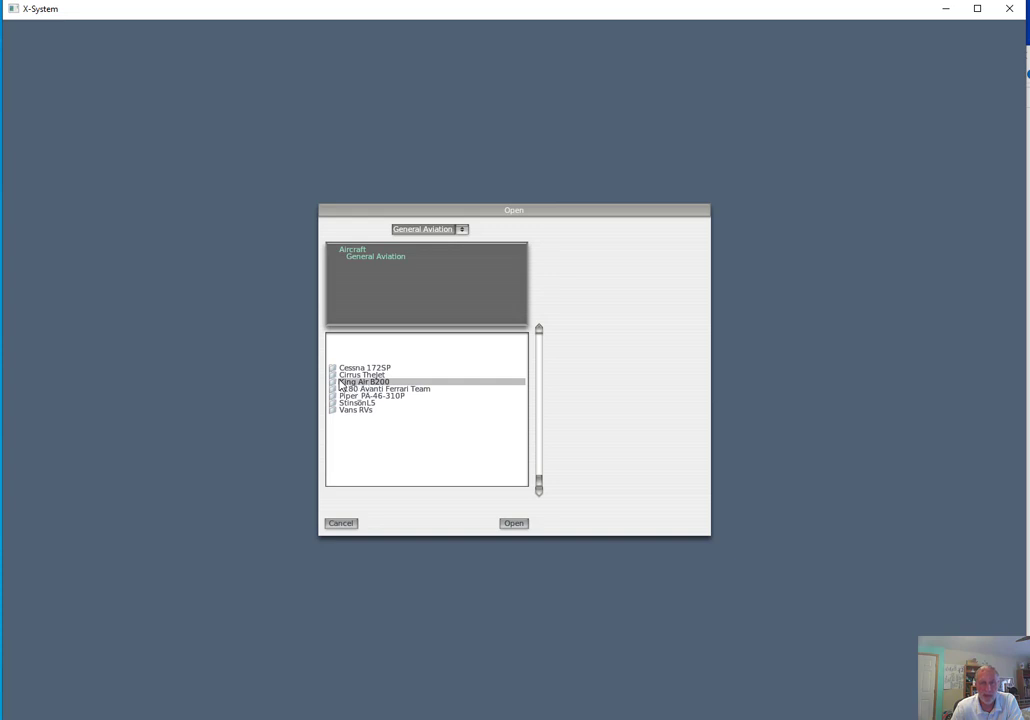
{"action": "left_click", "coordinate": [512, 525]}
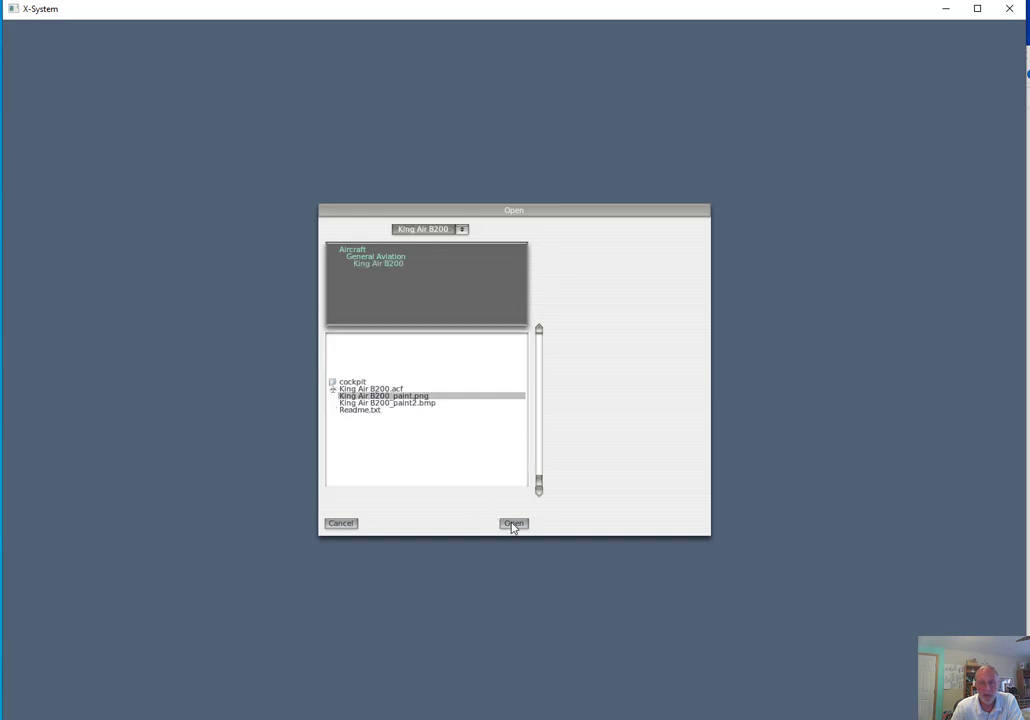
{"action": "left_click", "coordinate": [377, 390]}
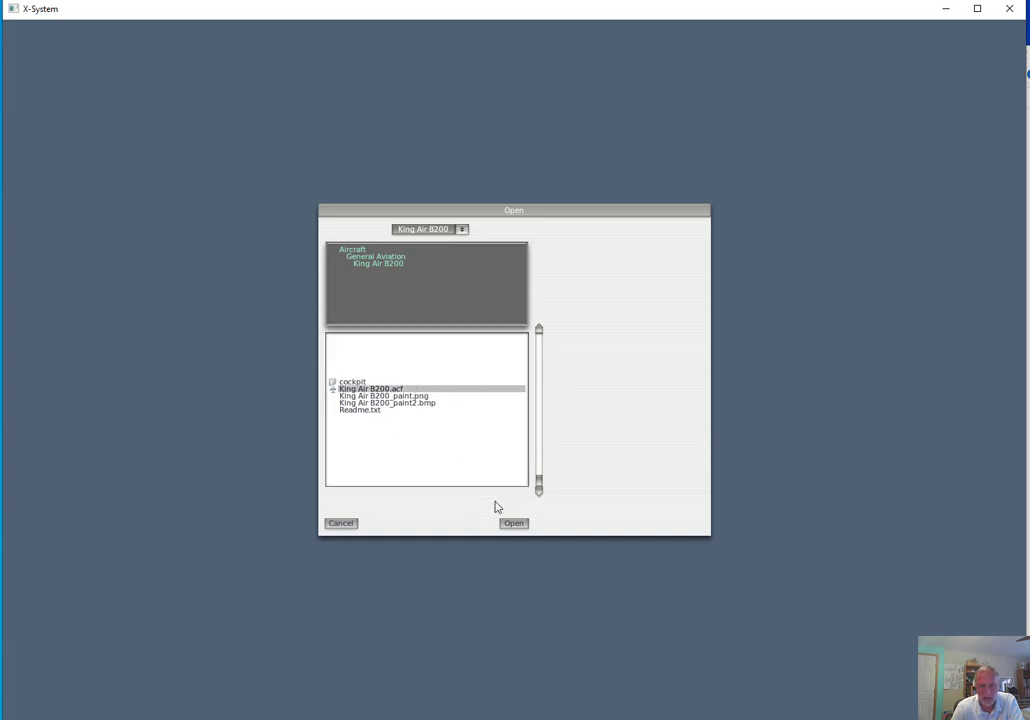
{"action": "left_click", "coordinate": [517, 525]}
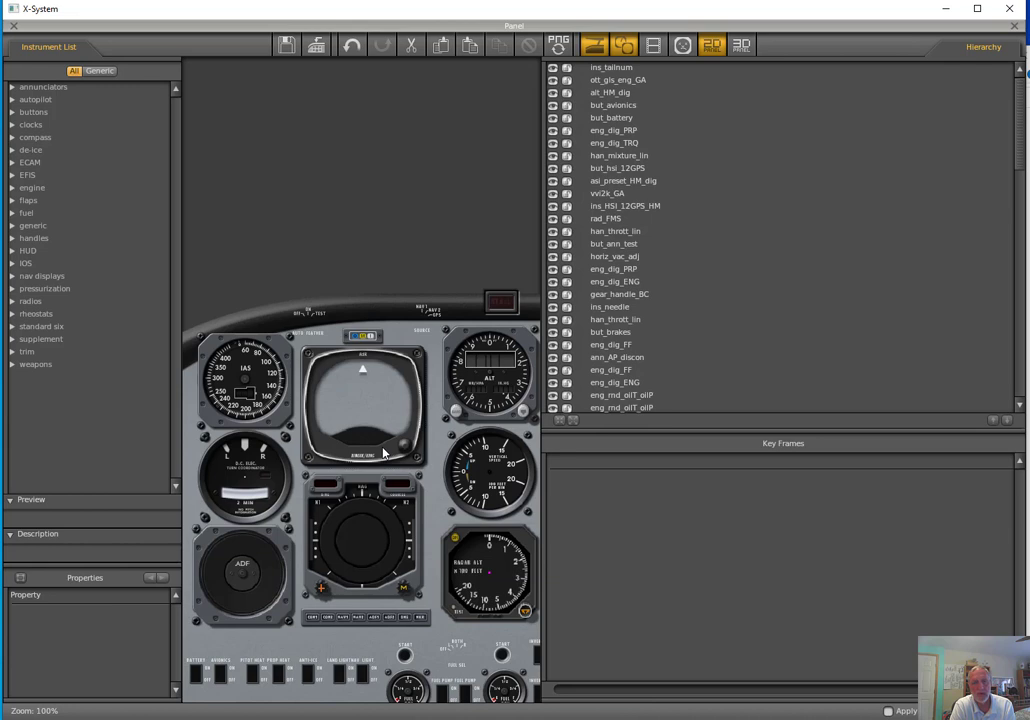
Move the round IAS airspeed indicator completely off the instrument panel
{"action": "left_click", "coordinate": [341, 408]}
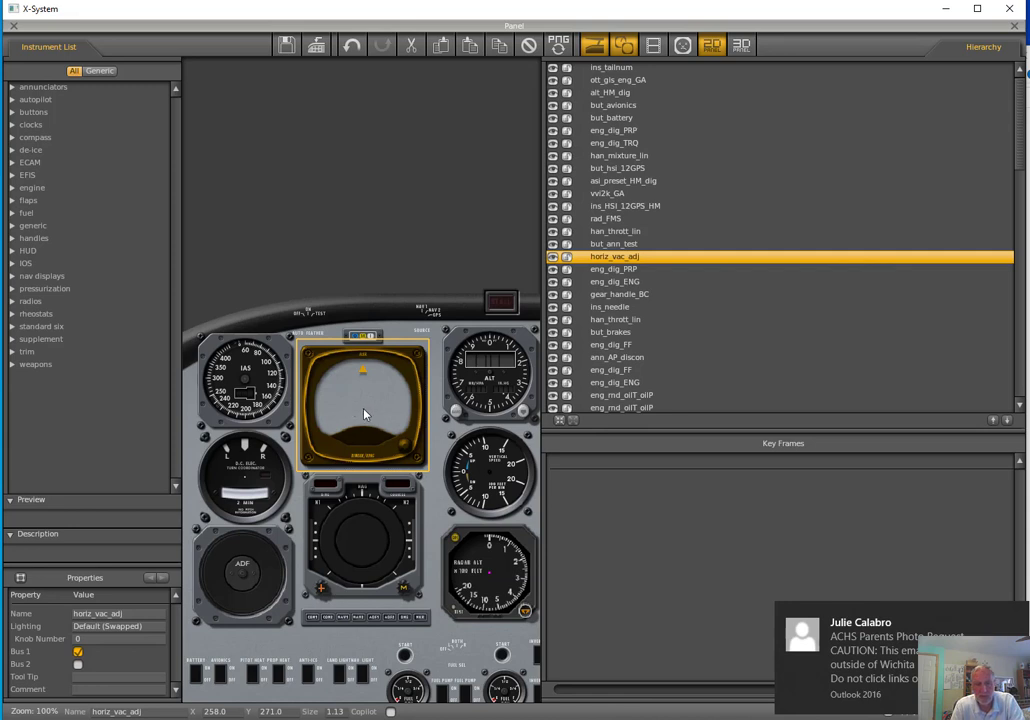
{"action": "left_click", "coordinate": [247, 385]}
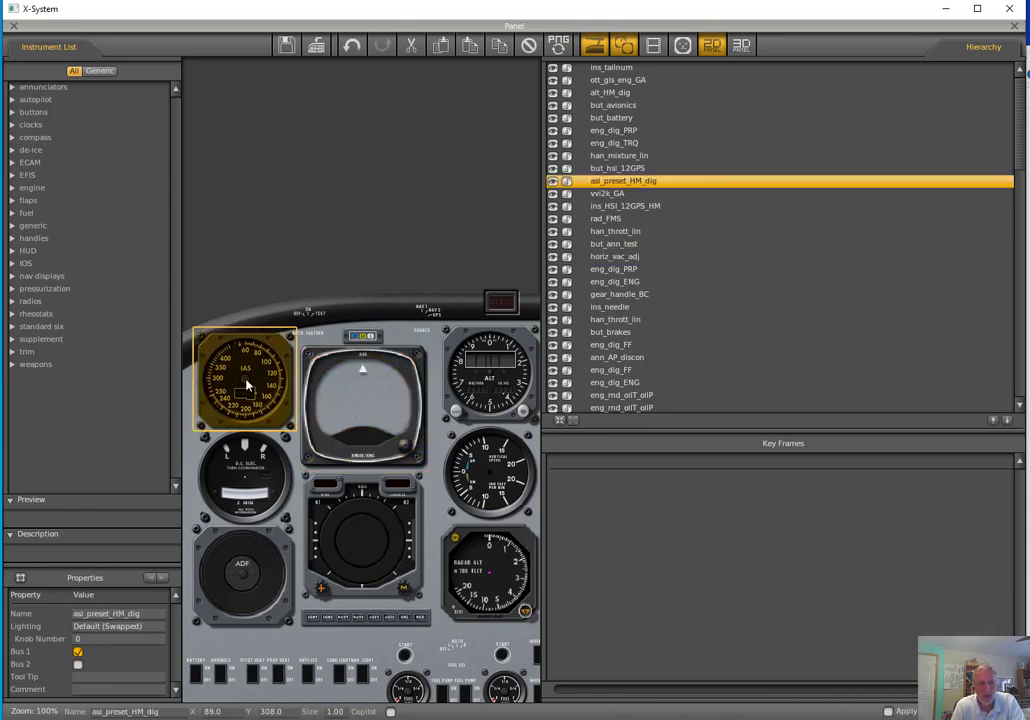
{"action": "left_click_drag", "start_coordinate": [246, 380], "coordinate": [90, 253]}
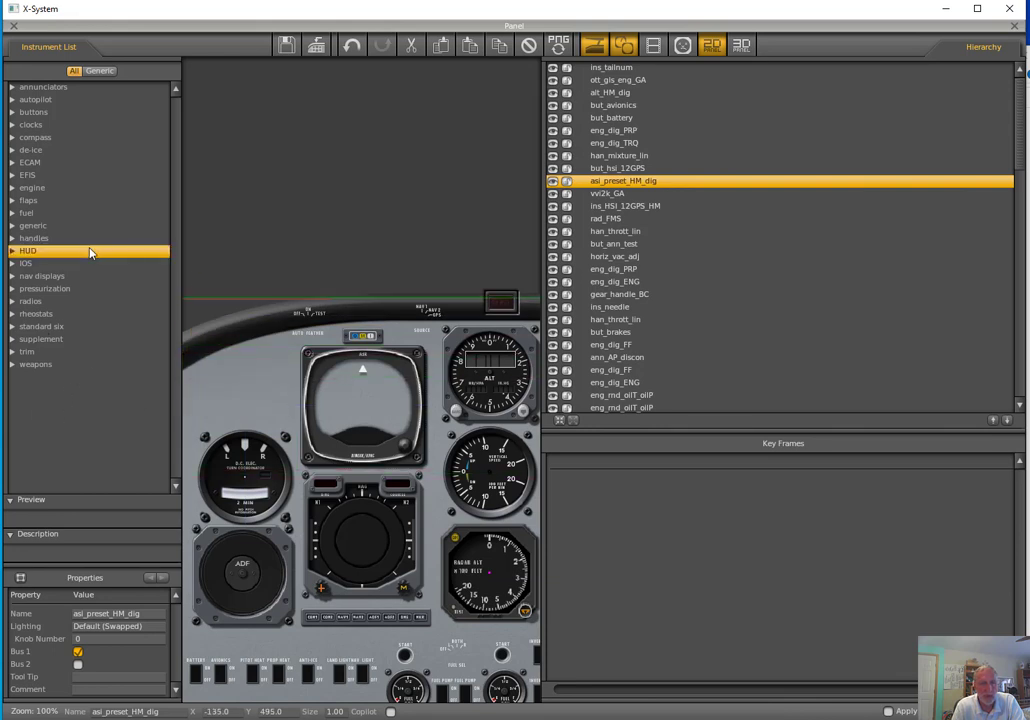
Preview the audiopanel_BC.png instrument in the radios category
{"action": "left_click", "coordinate": [43, 302]}
{"action": "left_click", "coordinate": [13, 301]}
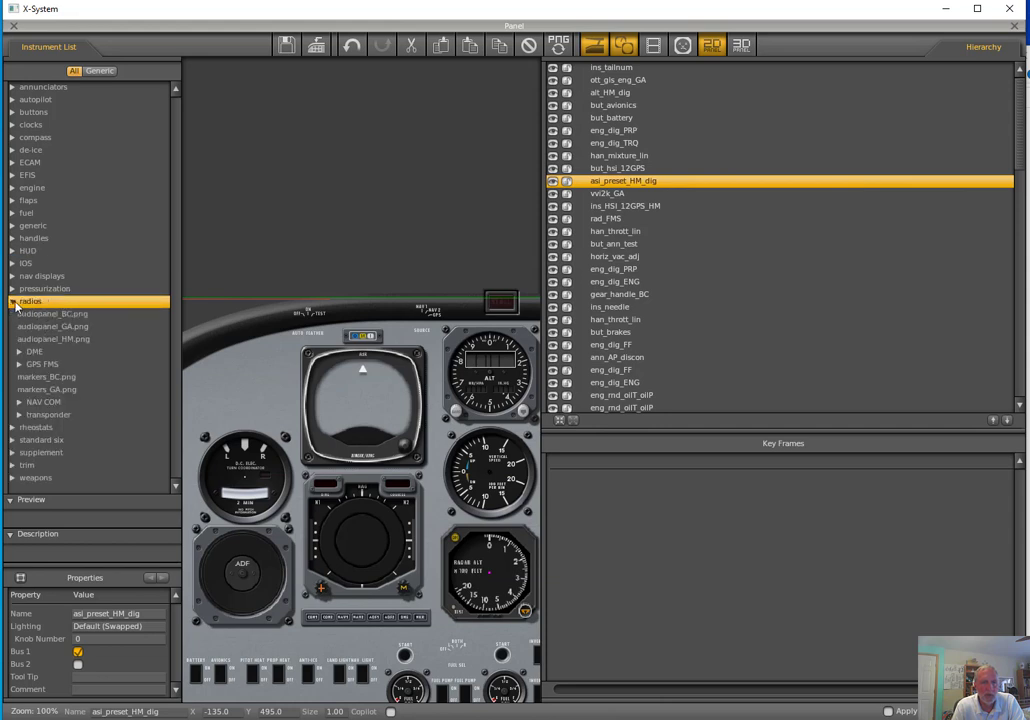
{"action": "left_click", "coordinate": [28, 315]}
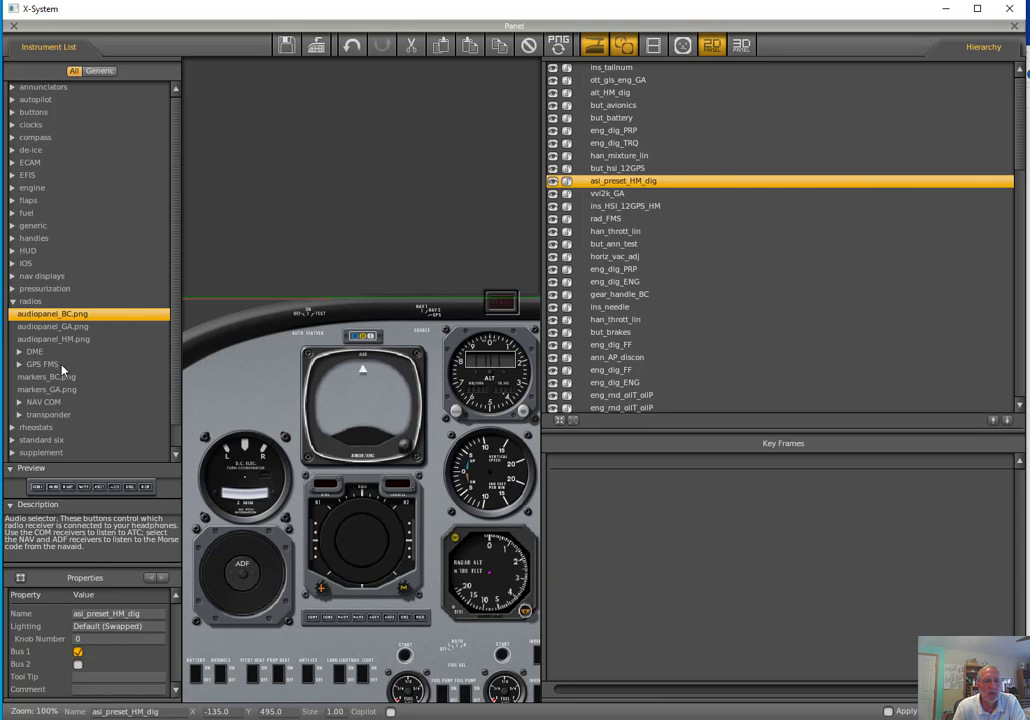
Try the ASI_Linear.png airspeed indicator in the vacated airspeed spot and move it off the panel again
{"action": "left_click", "coordinate": [13, 441]}
{"action": "left_click", "coordinate": [19, 453]}
{"action": "scroll", "coordinate": [38, 435], "scroll_direction": "down", "scroll_amount": 1}
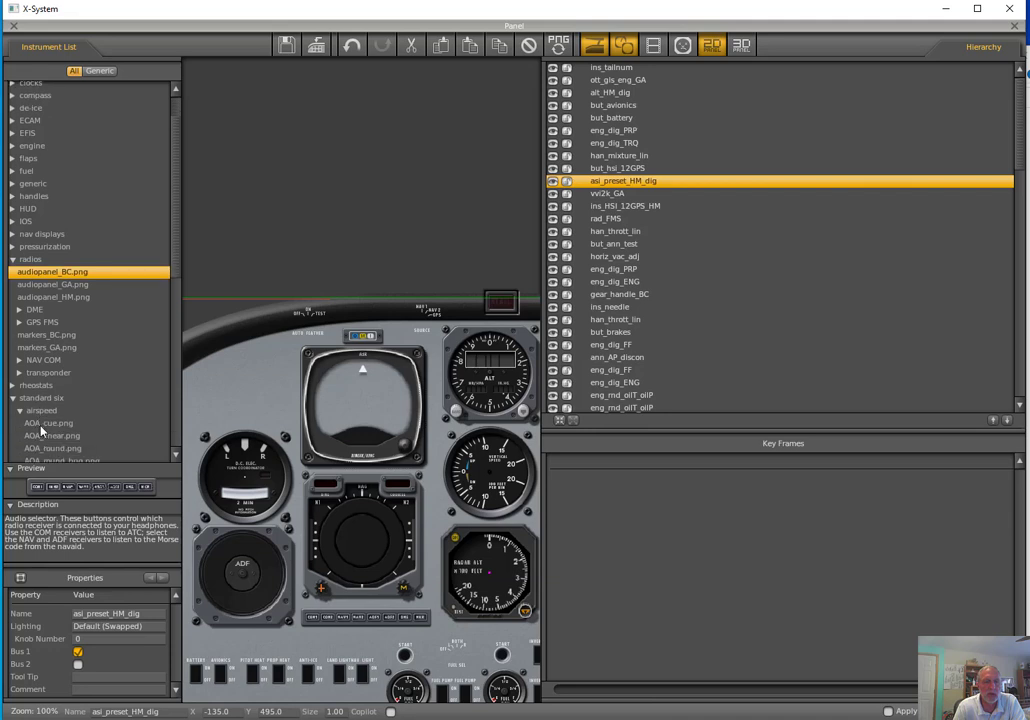
{"action": "scroll", "coordinate": [41, 430], "scroll_direction": "down", "scroll_amount": 8}
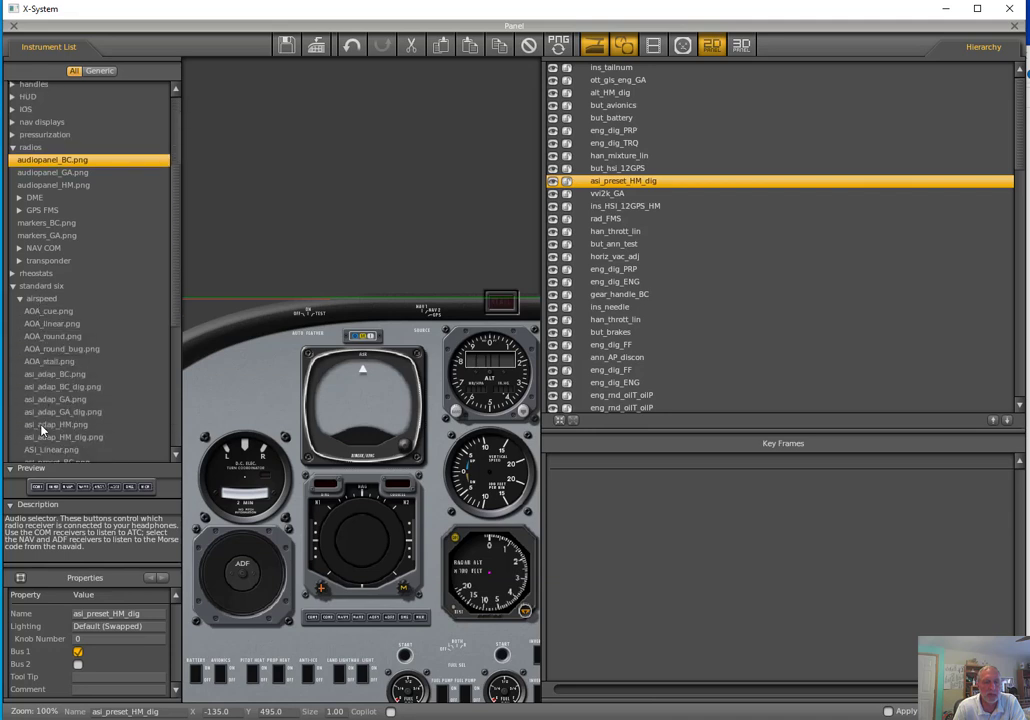
{"action": "scroll", "coordinate": [41, 430], "scroll_direction": "down", "scroll_amount": 3}
{"action": "left_click", "coordinate": [53, 398]}
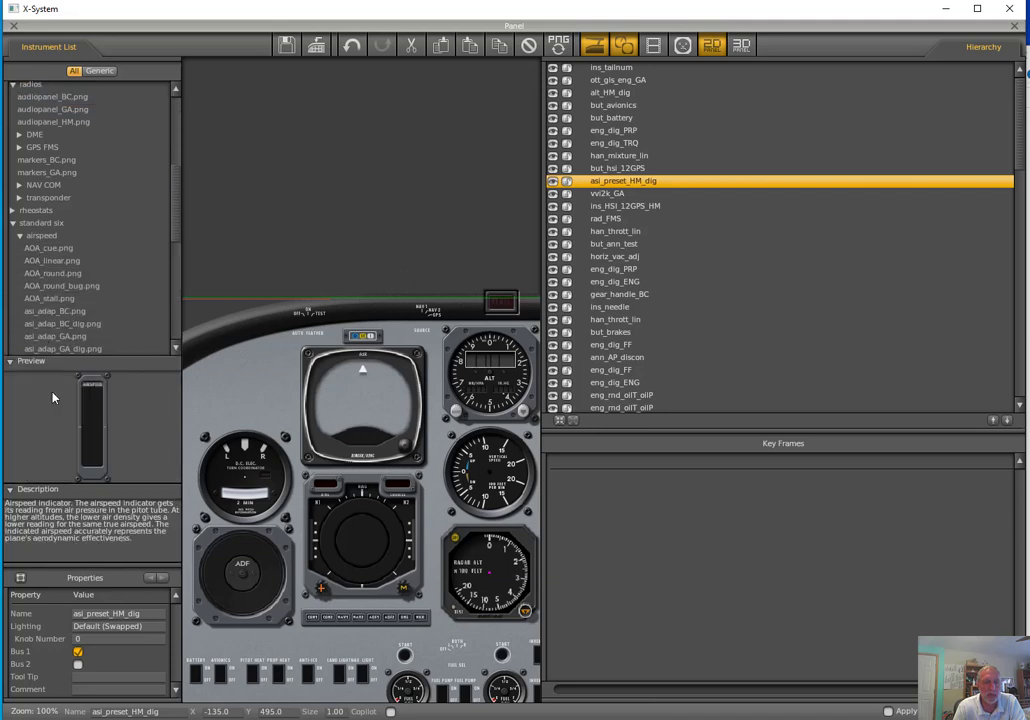
{"action": "left_click_drag", "start_coordinate": [95, 426], "coordinate": [276, 391]}
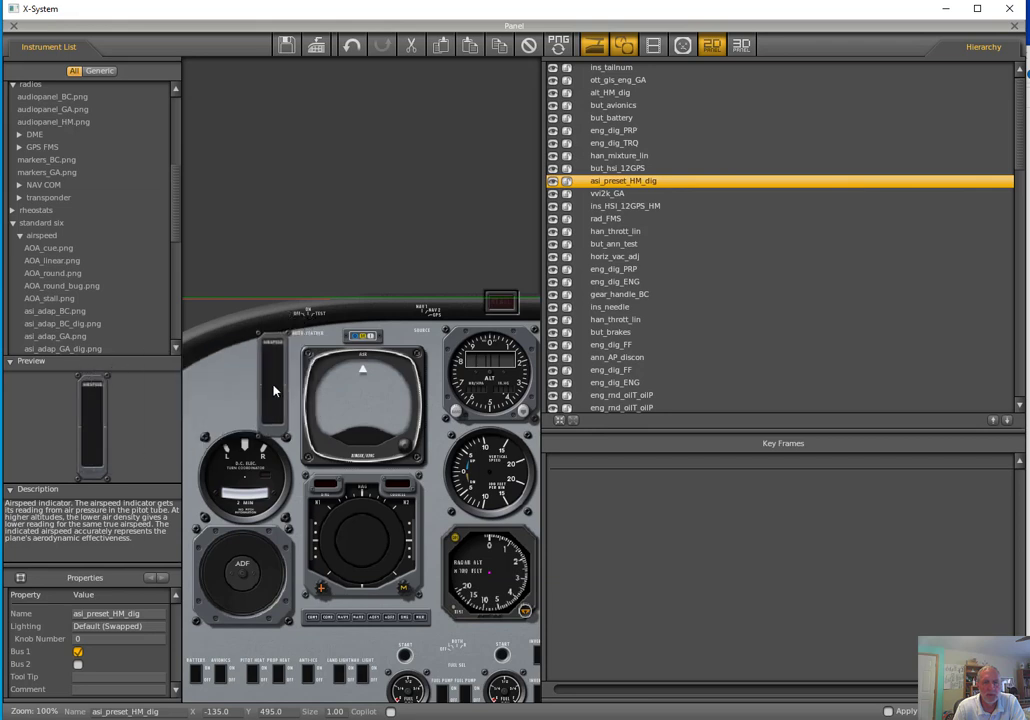
{"action": "left_click", "coordinate": [272, 390]}
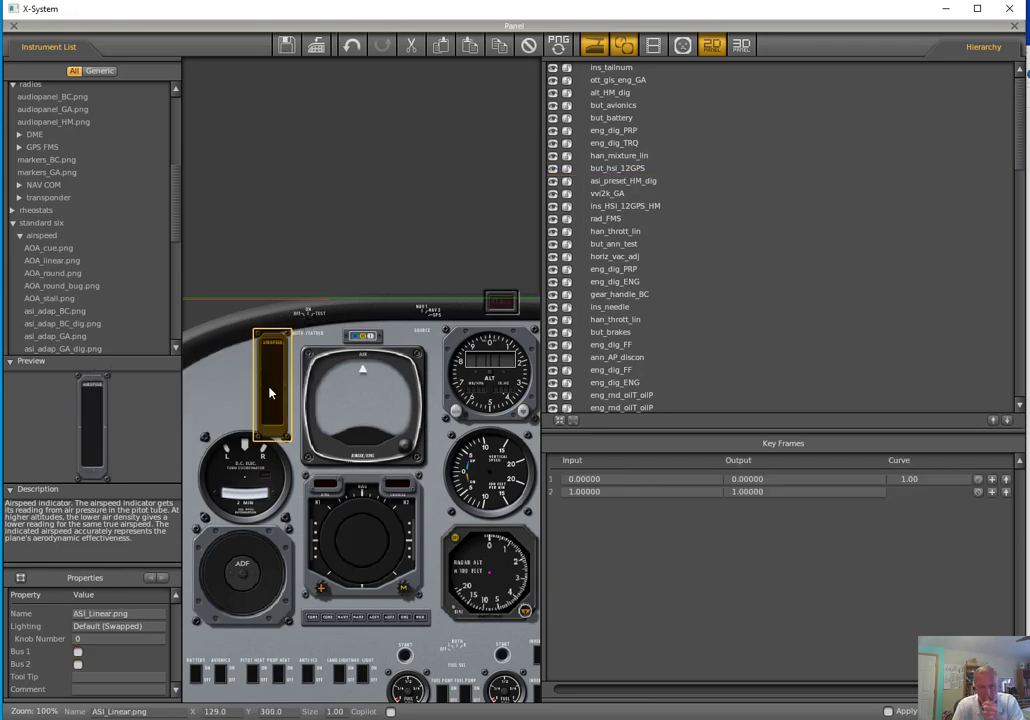
{"action": "left_click_drag", "start_coordinate": [270, 393], "coordinate": [166, 336]}
{"action": "left_click_drag", "start_coordinate": [1, 477], "coordinate": [75, 272]}
Place the AOA_round.png angle-of-attack gauge in the vacated airspeed spot beside the attitude indicator, at about X 93, Y 307
{"action": "left_click", "coordinate": [75, 273]}
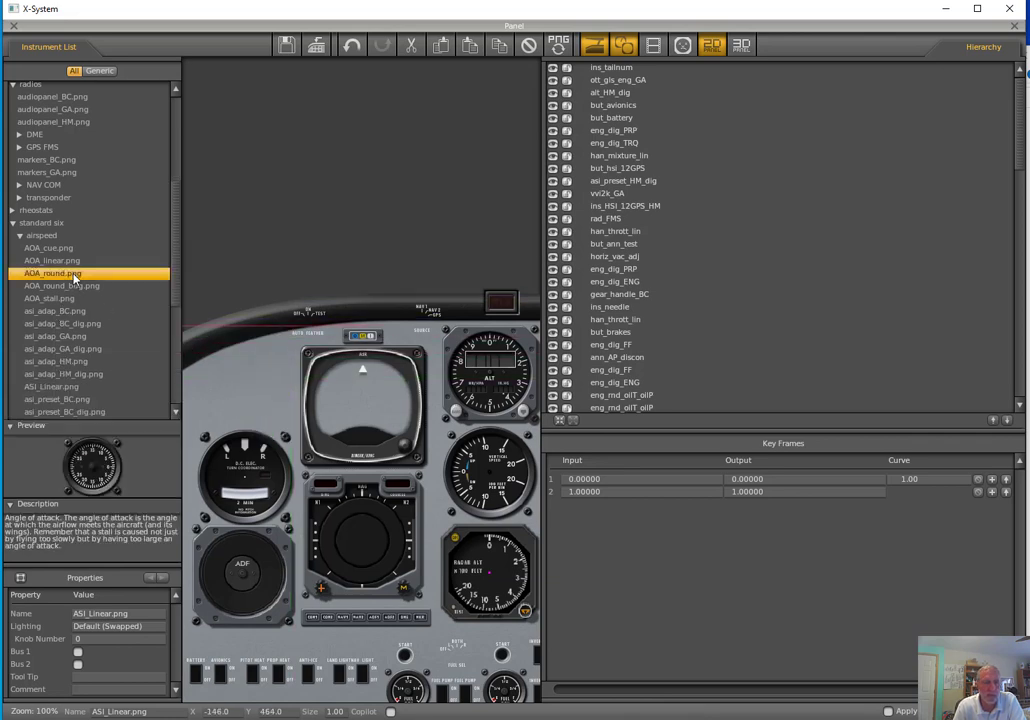
{"action": "left_click_drag", "start_coordinate": [78, 466], "coordinate": [249, 386]}
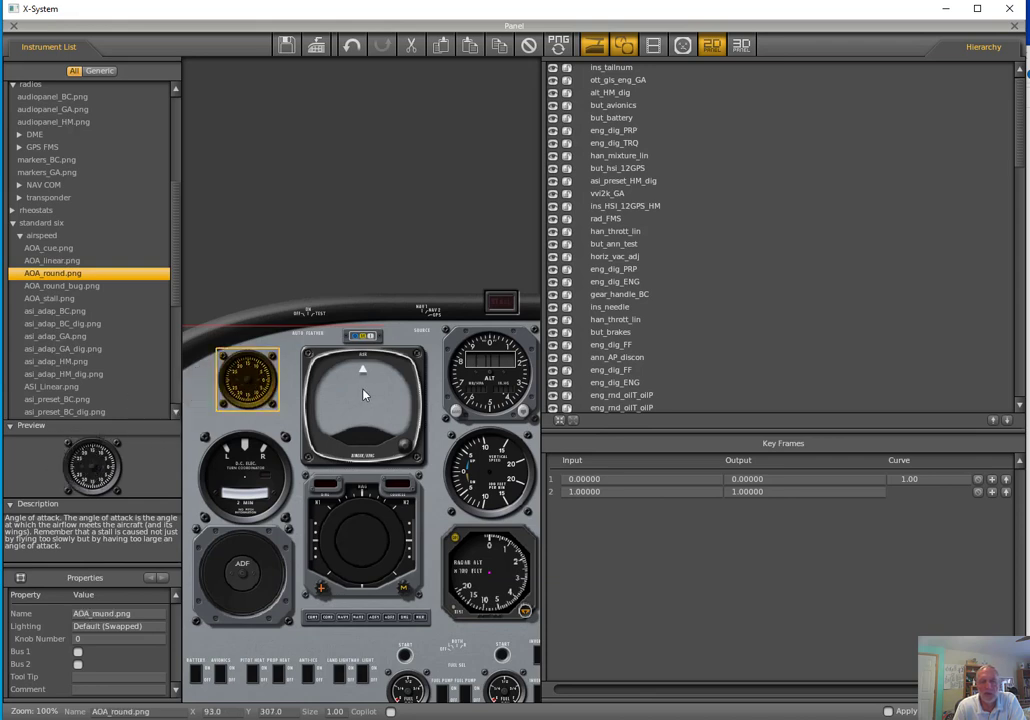
{"action": "left_click", "coordinate": [364, 395]}
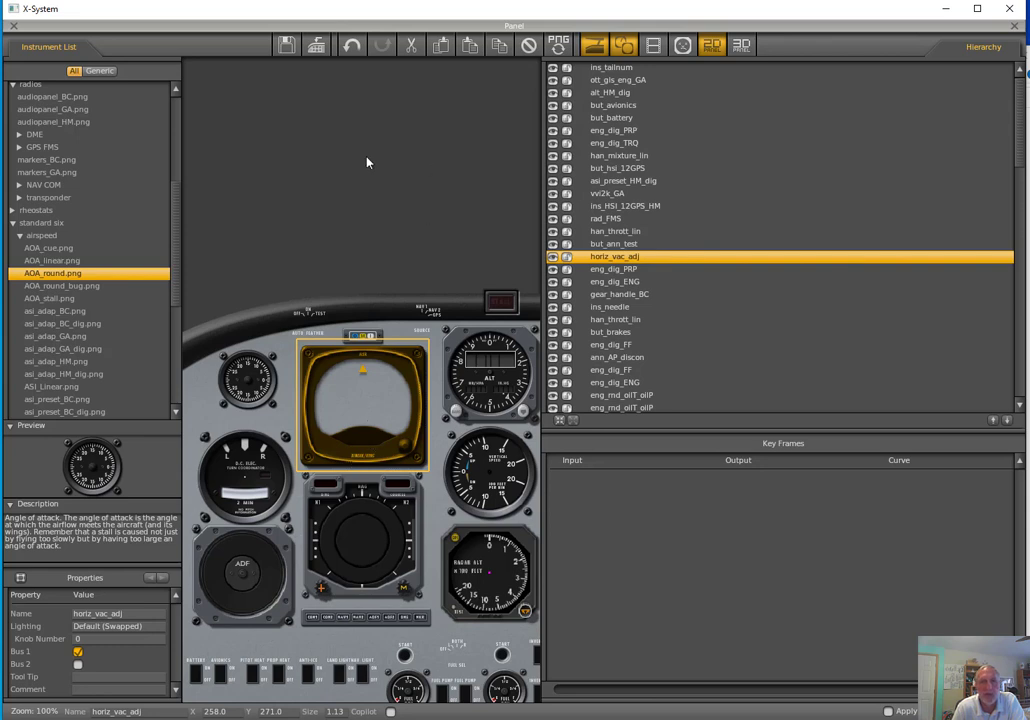
Close the panel editor and save the aircraft with its edited instrument panel
{"action": "left_click", "coordinate": [13, 26]}
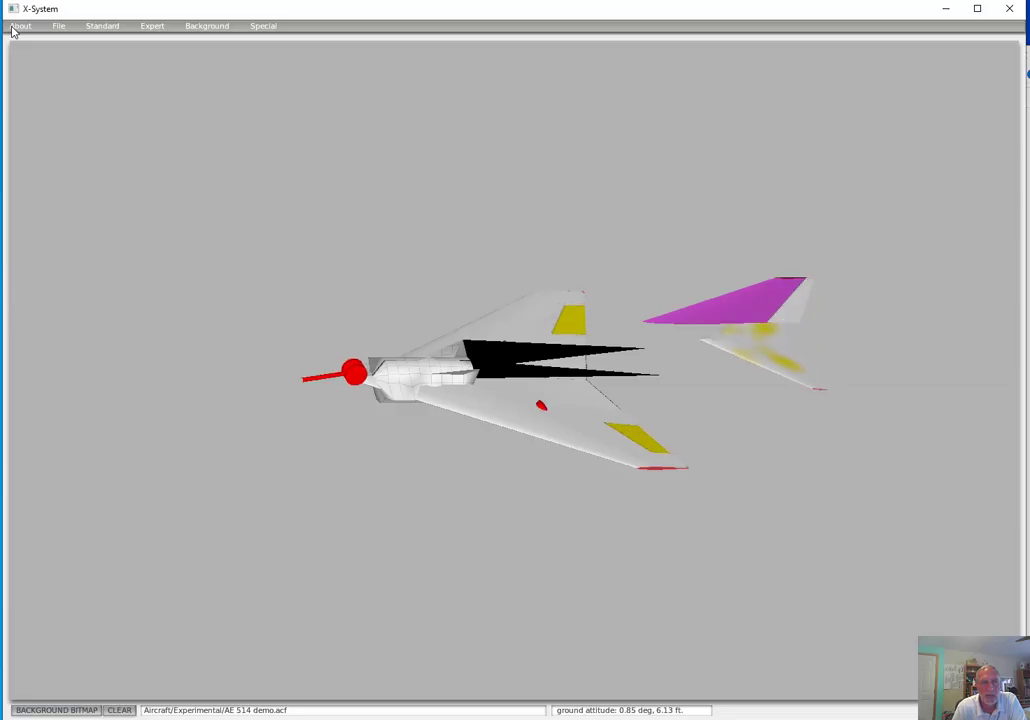
{"action": "left_click", "coordinate": [59, 26]}
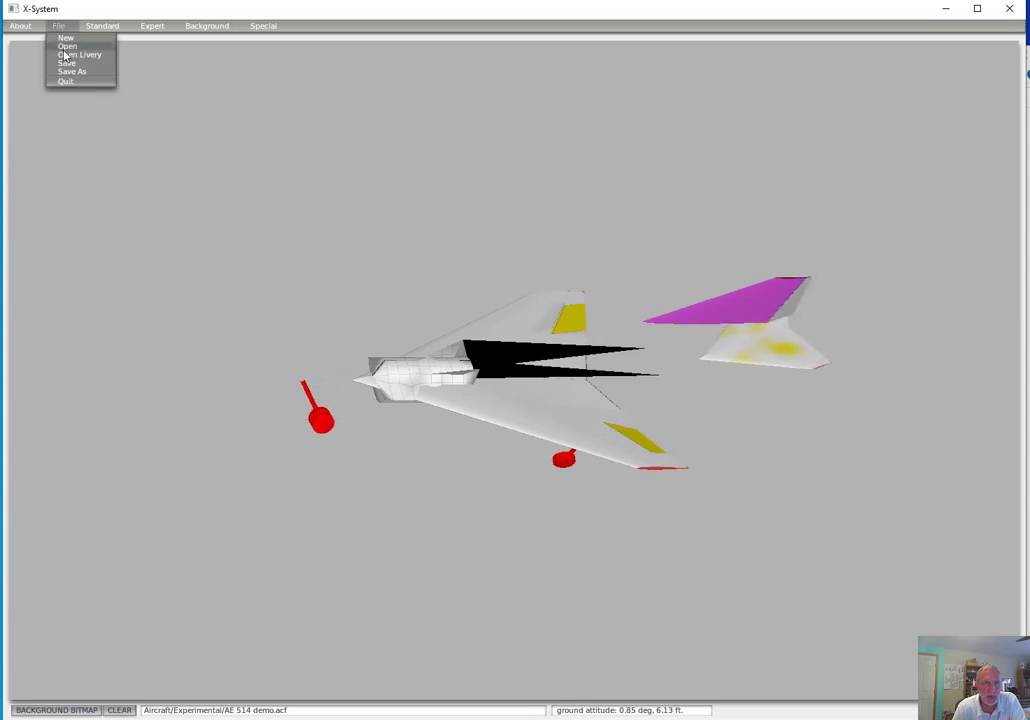
{"action": "left_click", "coordinate": [70, 65]}
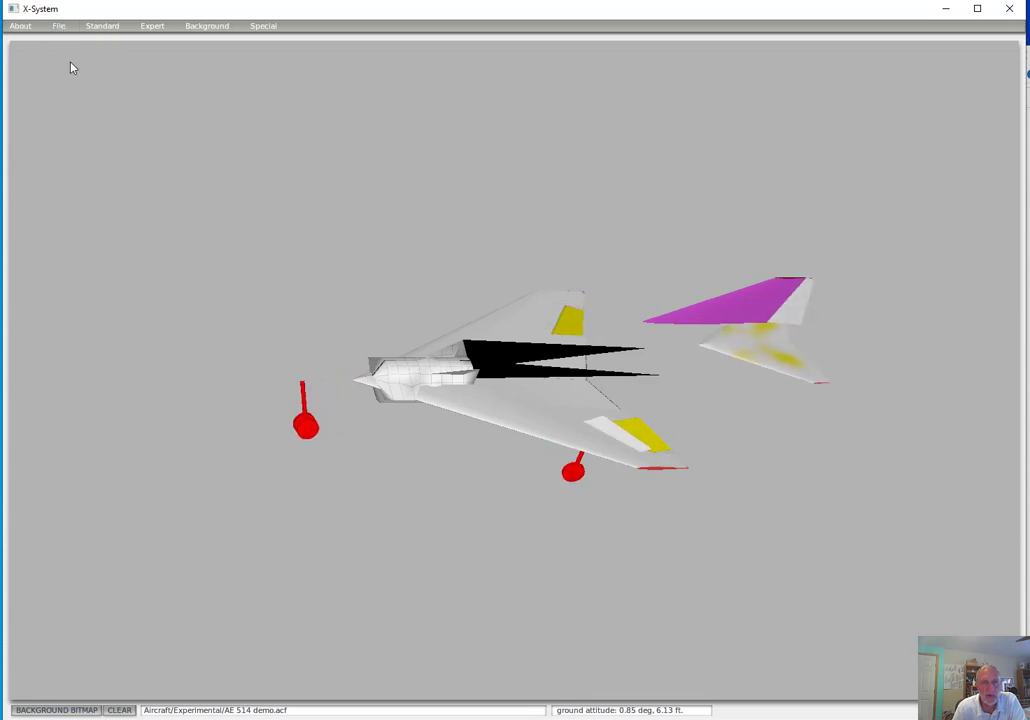